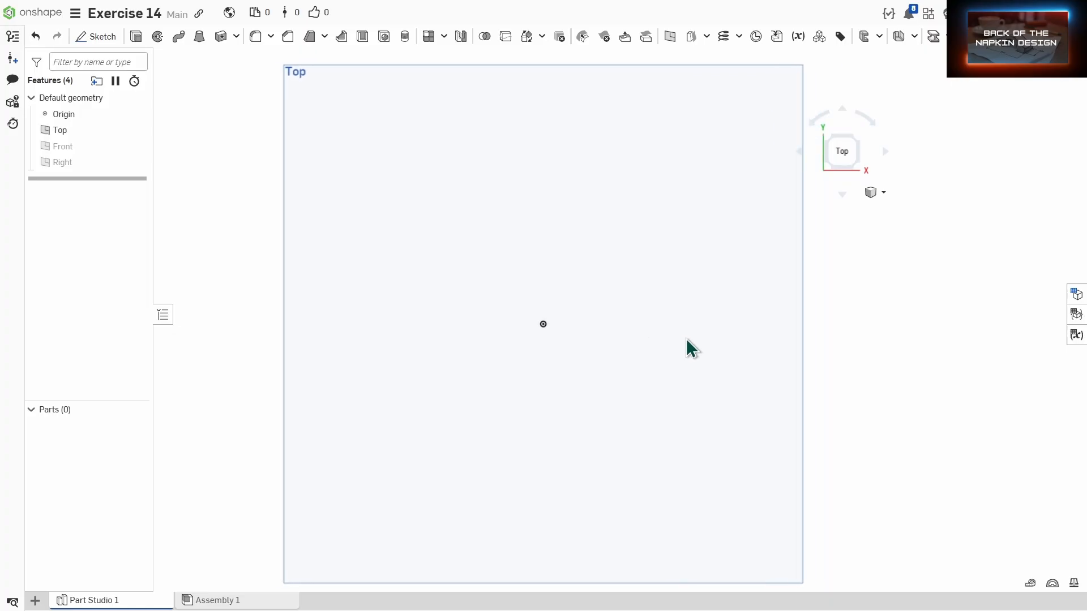
{"action": "mouse_move", "coordinate": [687, 339]}
{"action": "right_mouse_down"}
{"action": "mouse_move", "coordinate": [638, 345]}
{"action": "mouse_move", "coordinate": [708, 358]}
{"action": "mouse_move", "coordinate": [692, 377]}
{"action": "mouse_move", "coordinate": [680, 351]}
{"action": "right_mouse_up"}
{"action": "scroll", "coordinate": [680, 351], "scroll_direction": "down", "scroll_amount": 3}
{"action": "scroll", "coordinate": [681, 351], "scroll_direction": "up", "scroll_amount": 5}
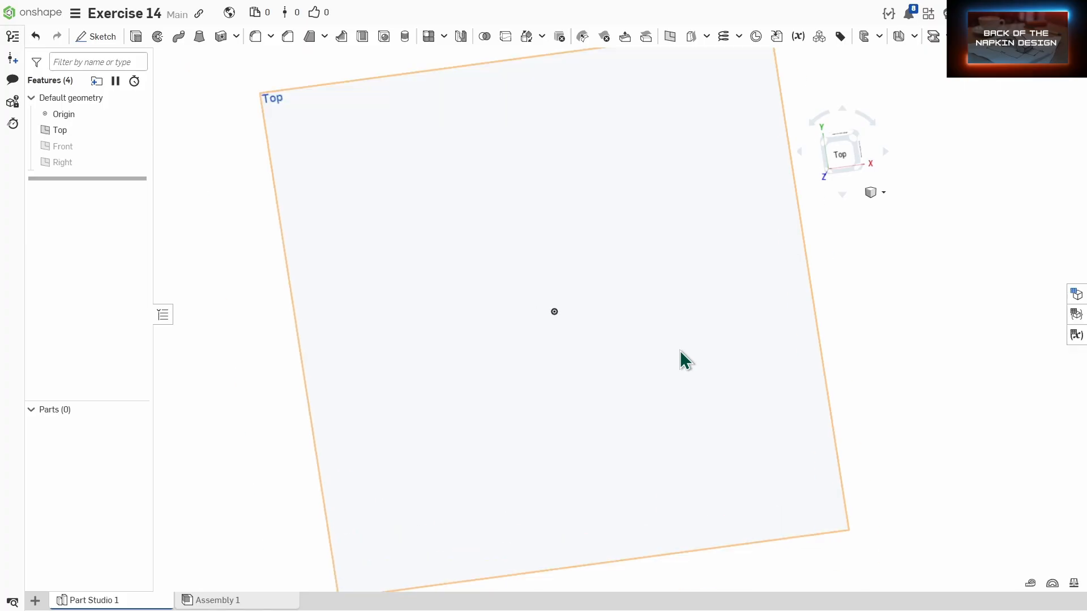
{"action": "scroll", "coordinate": [681, 351], "scroll_direction": "down", "scroll_amount": 2}
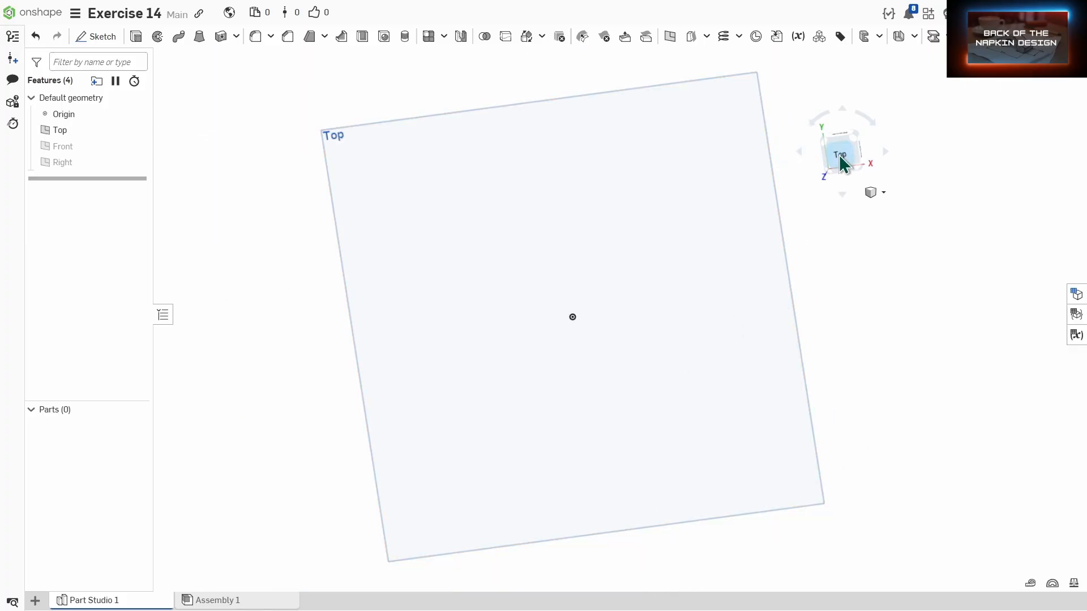
{"action": "left_click", "coordinate": [839, 154]}
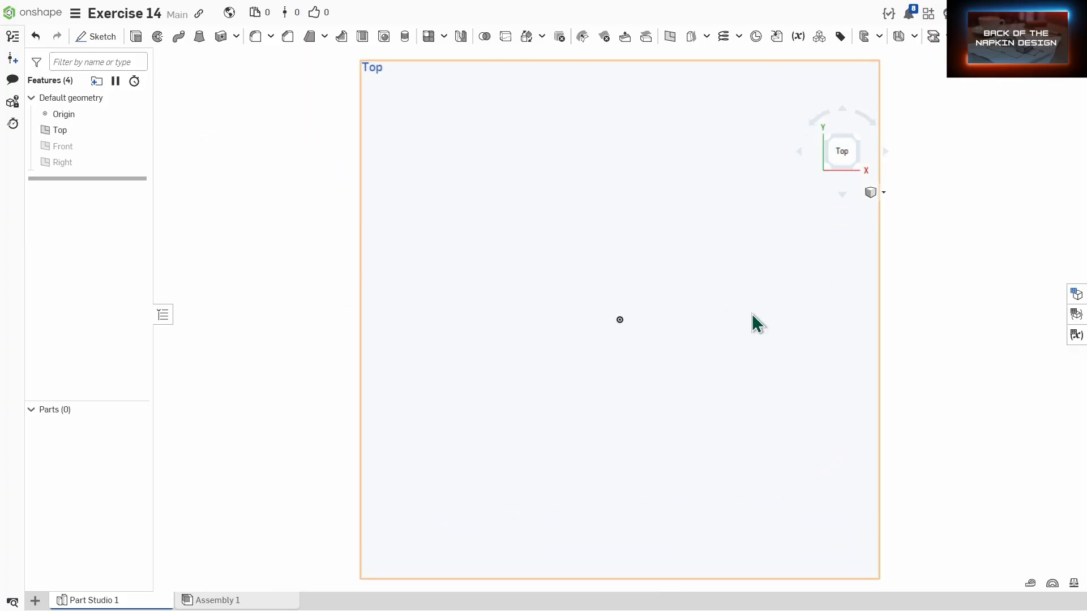
Start a sketch on the Top plane and draw a center point rectangle about 99.9 by 35.6 mm centred on the origin.
{"action": "left_click", "coordinate": [102, 40]}
{"action": "left_click", "coordinate": [384, 256]}
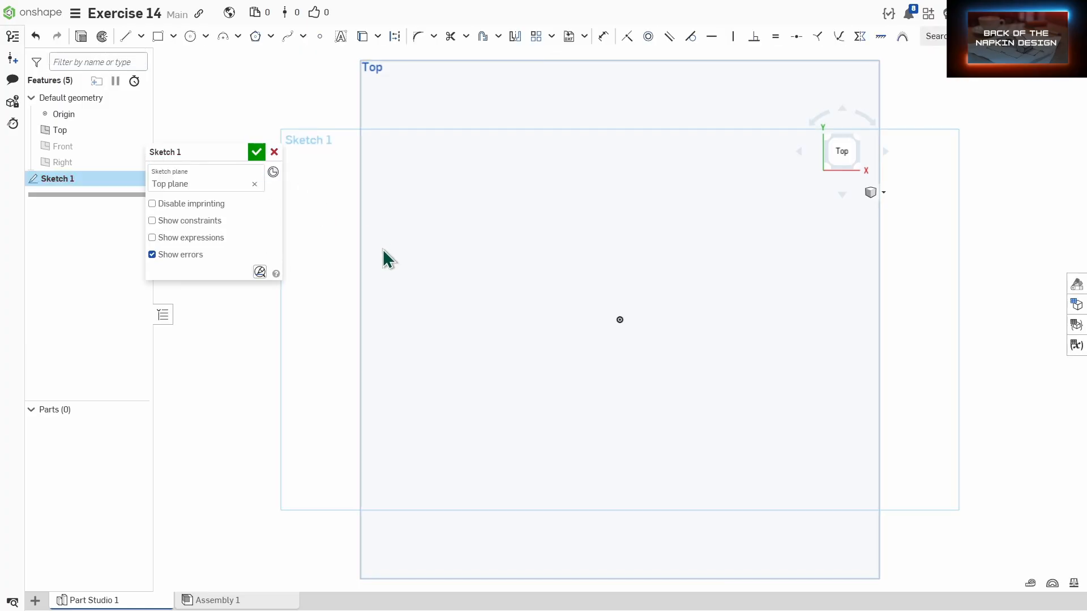
{"action": "left_click", "coordinate": [173, 36]}
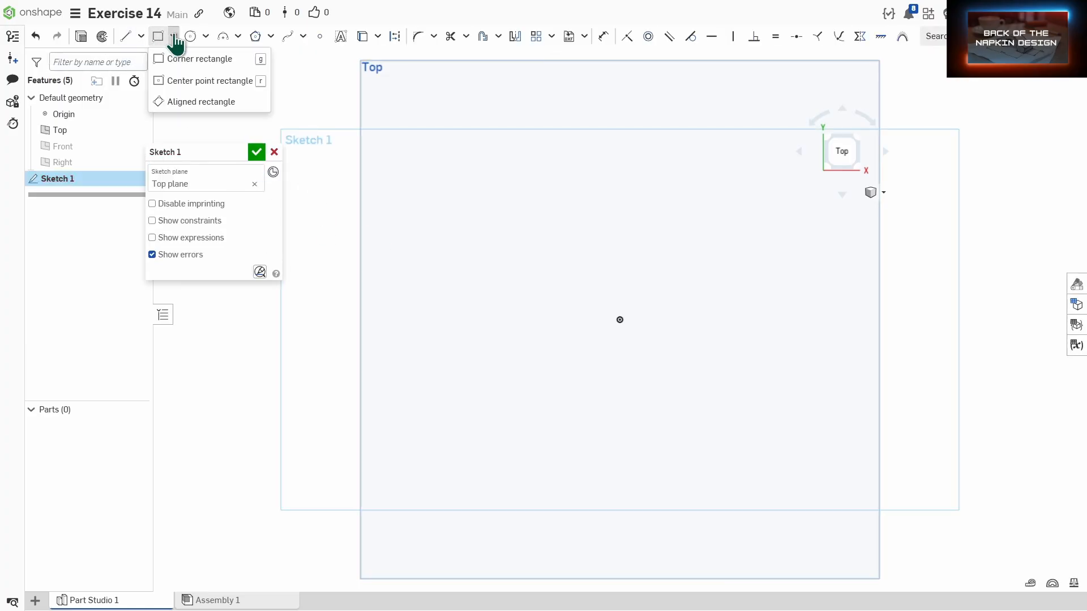
{"action": "left_click", "coordinate": [195, 81]}
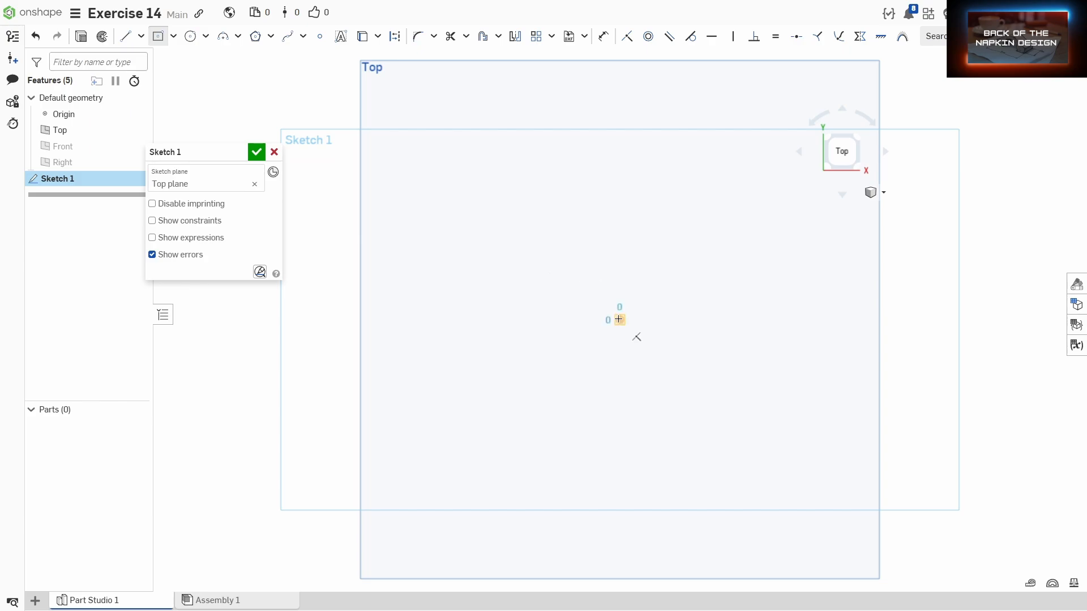
{"action": "left_click", "coordinate": [619, 319]}
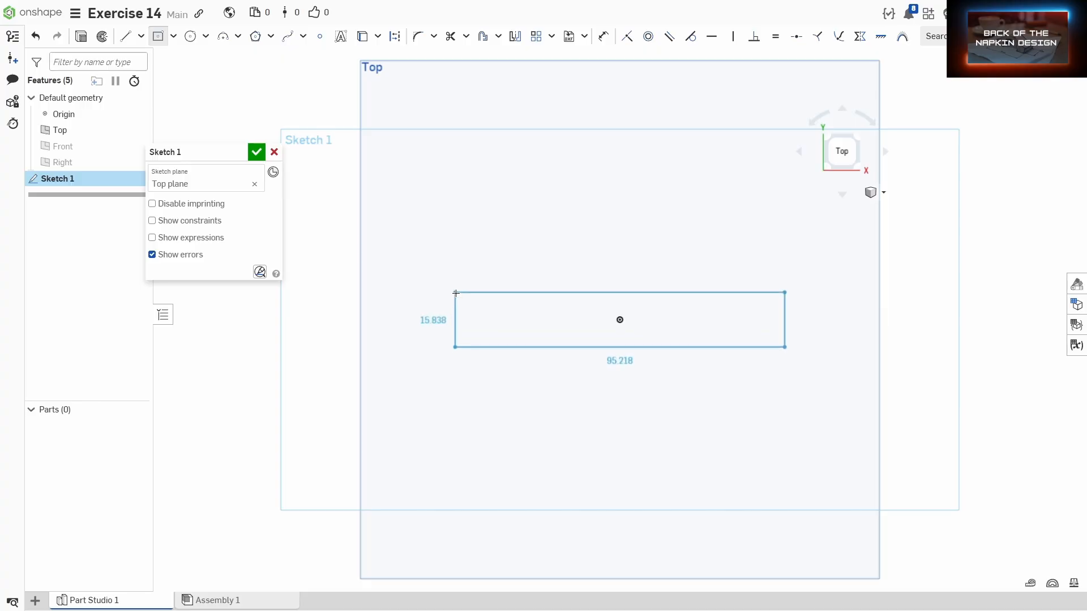
{"action": "left_click", "coordinate": [447, 259]}
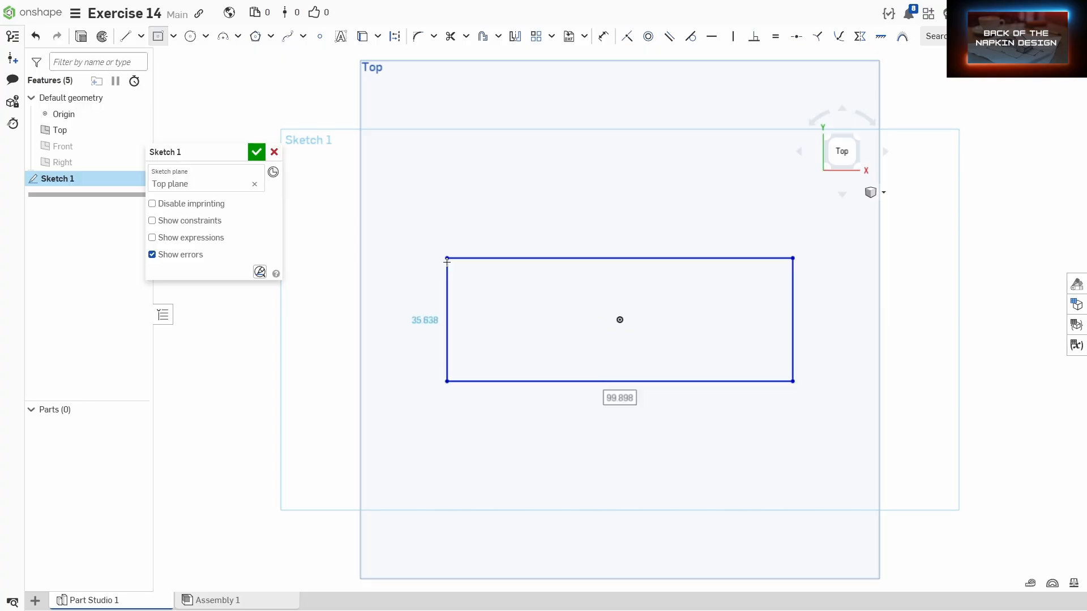
Dimension the distance between the rectangle's two vertical sides as 100 mm.
{"action": "key", "text": "d"}
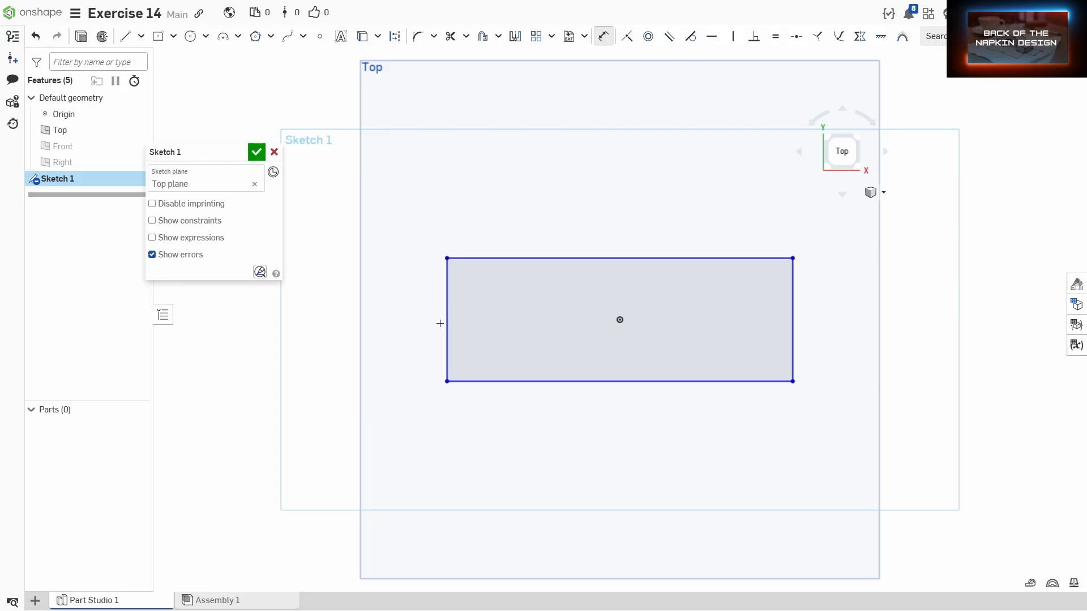
{"action": "left_click", "coordinate": [446, 325]}
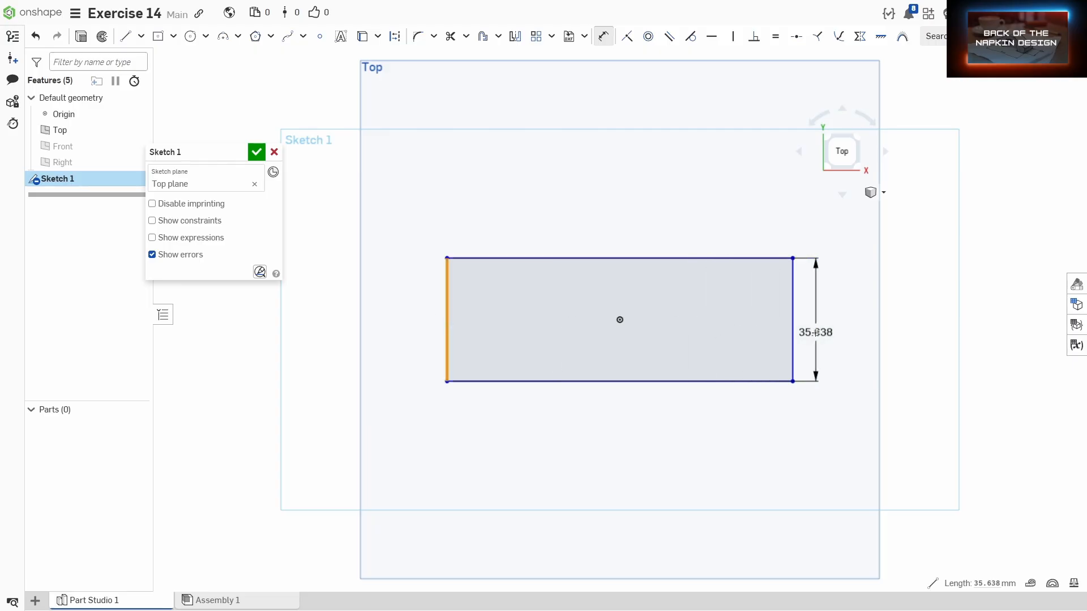
{"action": "left_click", "coordinate": [795, 334]}
{"action": "left_click", "coordinate": [684, 434]}
{"action": "type", "text": "1"}
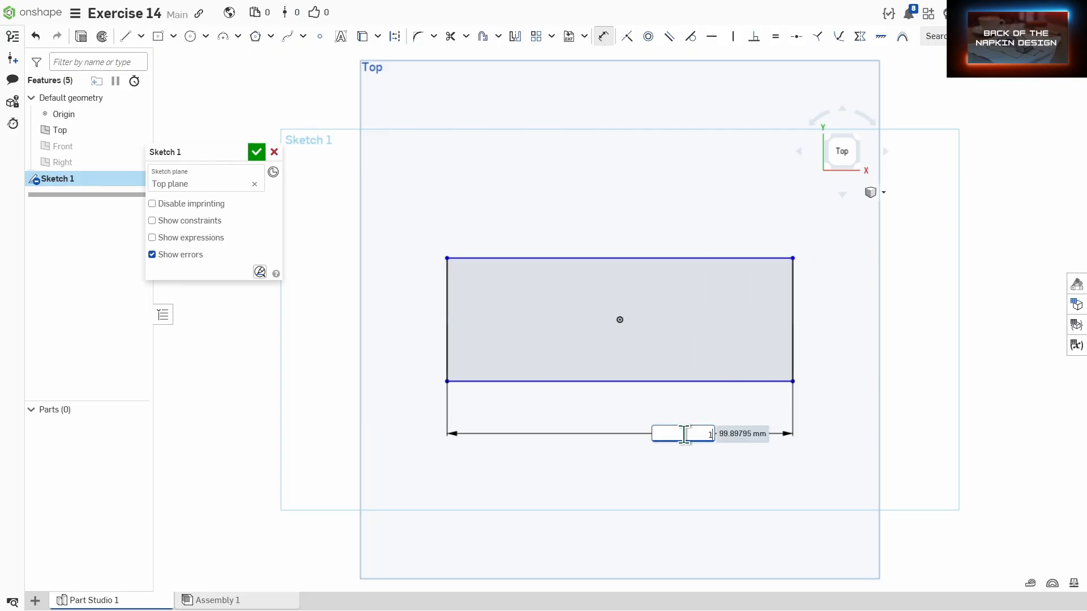
{"action": "type", "text": "00"}
{"action": "key", "text": "Return"}
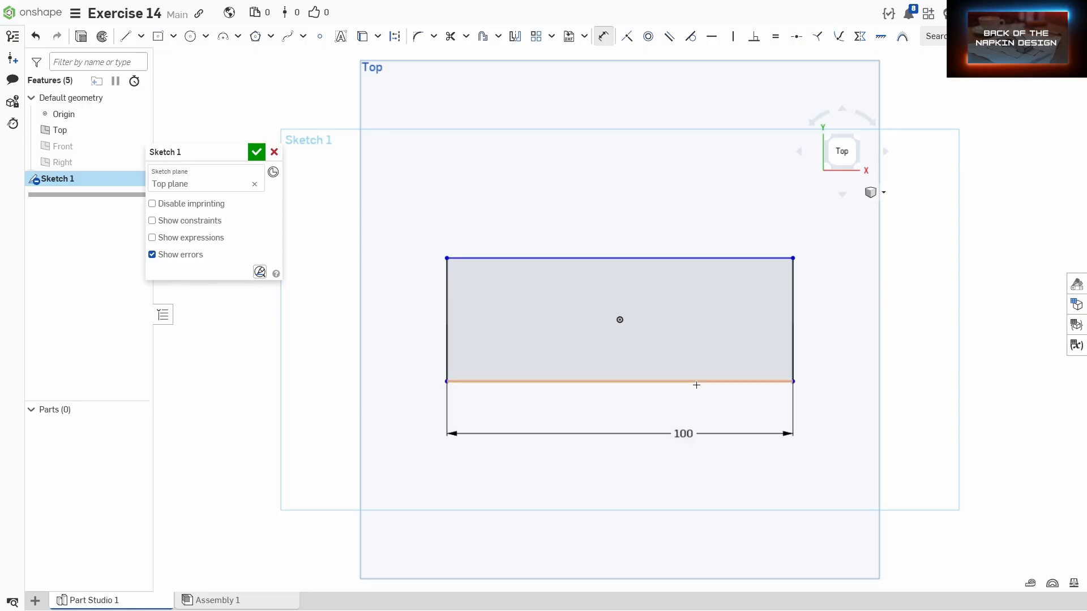
{"action": "left_click", "coordinate": [697, 382]}
{"action": "left_click", "coordinate": [693, 260]}
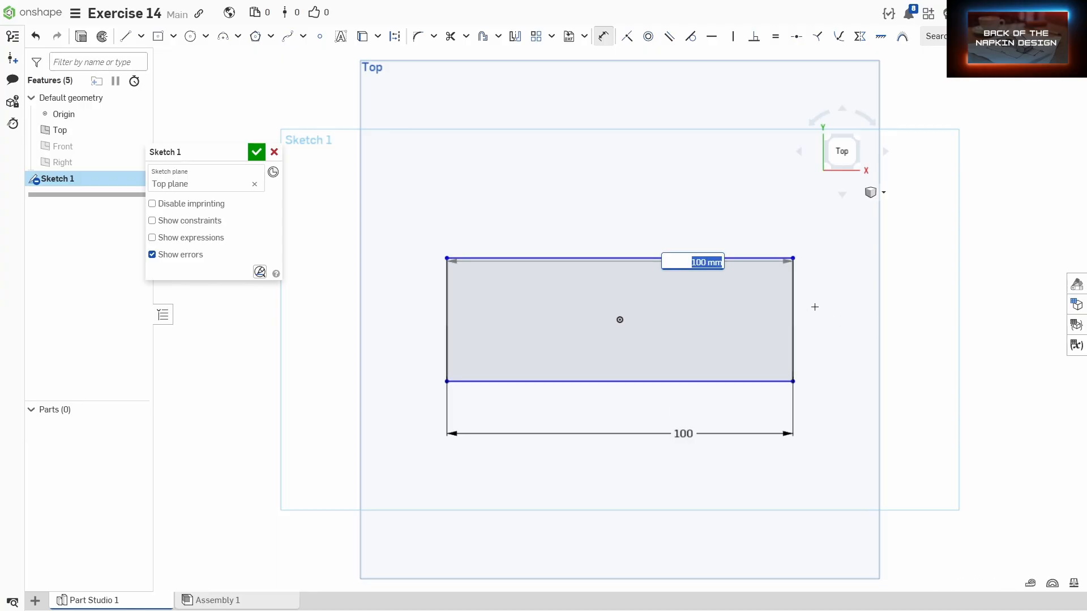
{"action": "key", "text": "Return"}
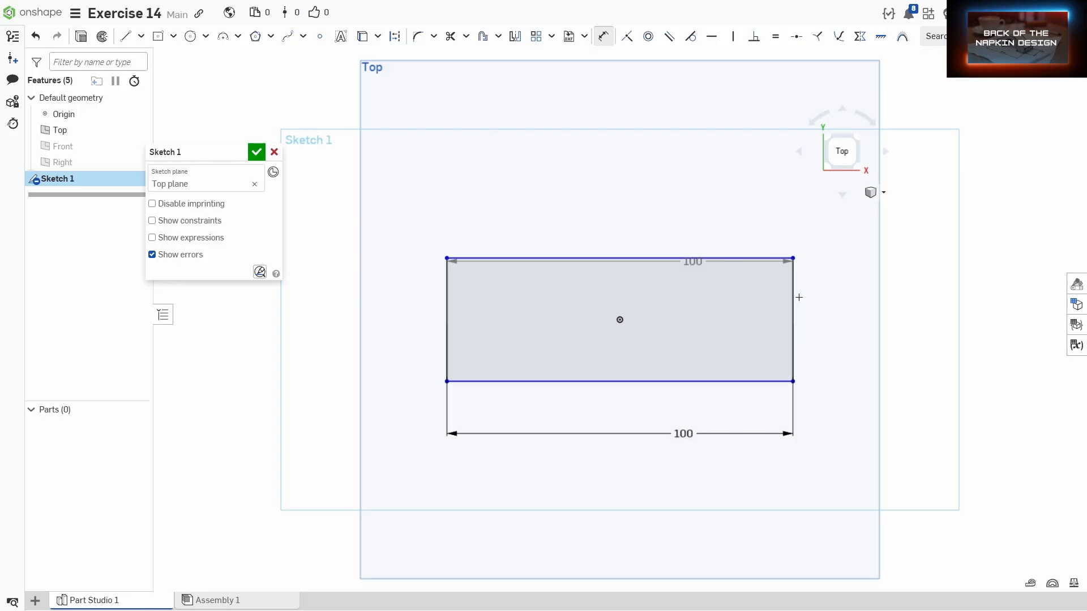
{"action": "key", "text": "ctrl+z"}
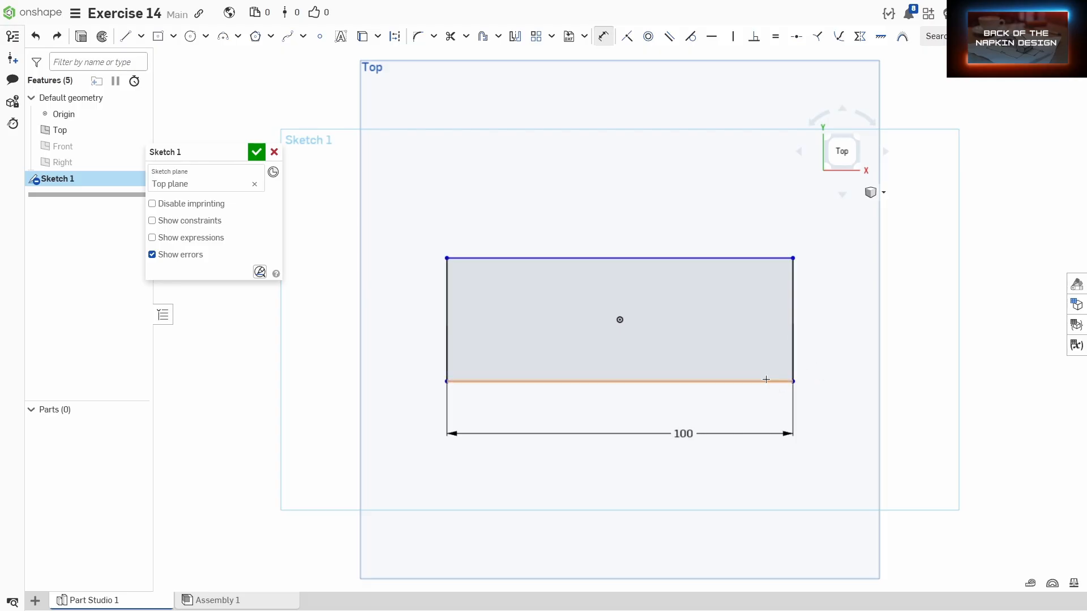
Dimension the distance between the rectangle's two horizontal edges as 35 mm.
{"action": "left_click", "coordinate": [766, 382]}
{"action": "left_click", "coordinate": [754, 258]}
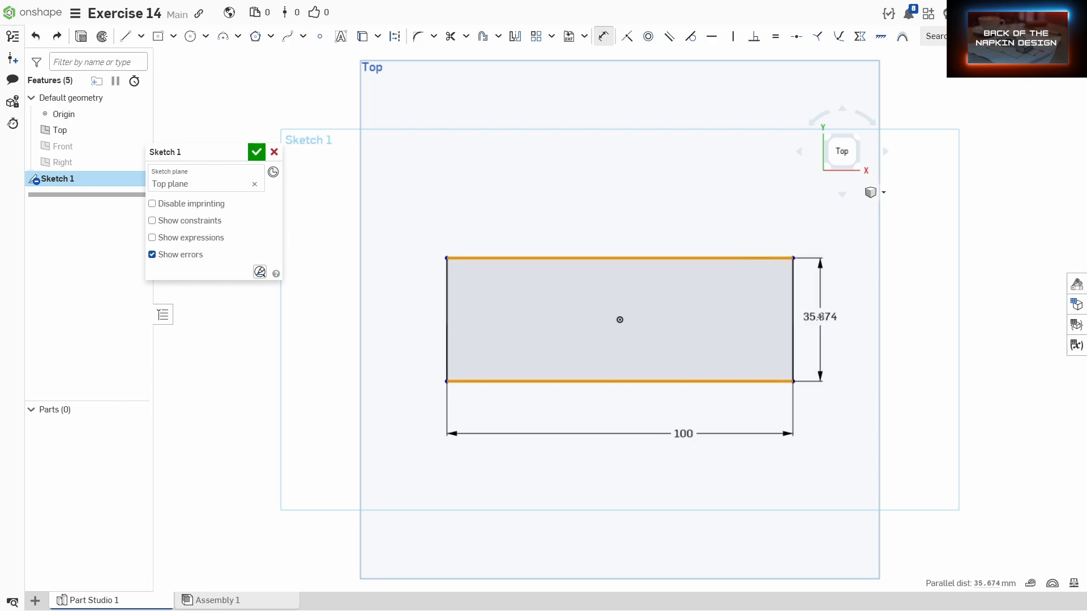
{"action": "left_click", "coordinate": [832, 320]}
{"action": "type", "text": "35"}
{"action": "key", "text": "Return"}
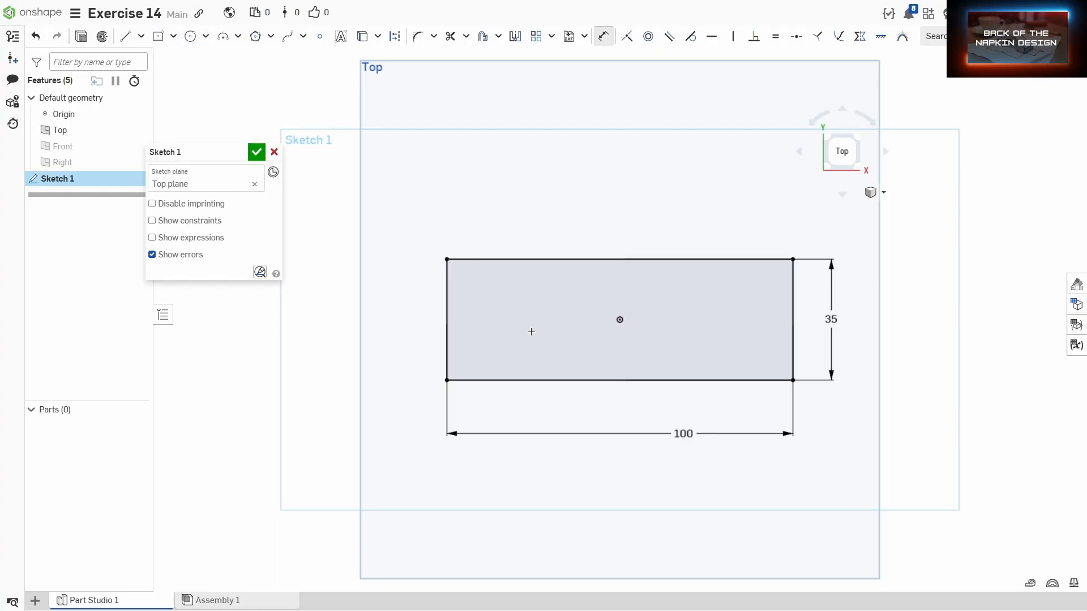
Sketch a circle inside the rectangle, left of and level with the origin, and set its diameter to 16 mm.
{"action": "left_click", "coordinate": [190, 36]}
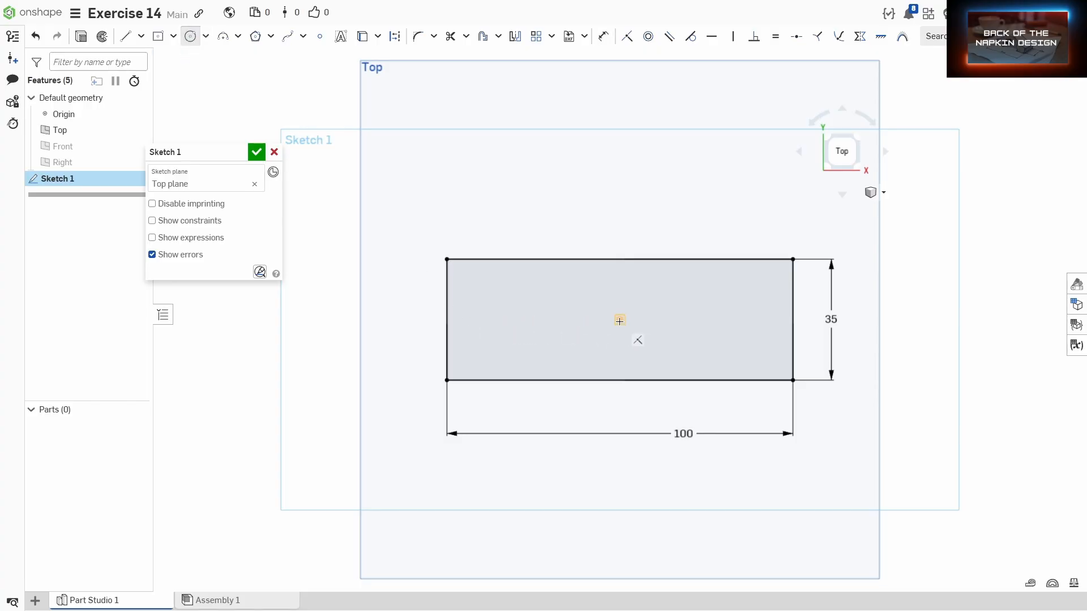
{"action": "left_click", "coordinate": [510, 320]}
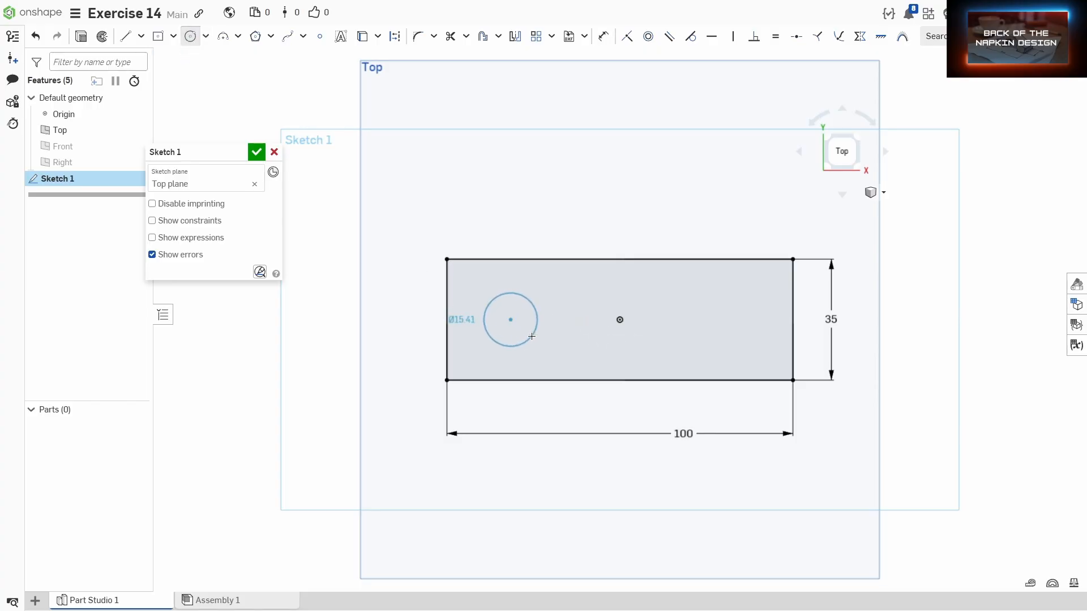
{"action": "left_click", "coordinate": [532, 336]}
{"action": "key", "text": "d"}
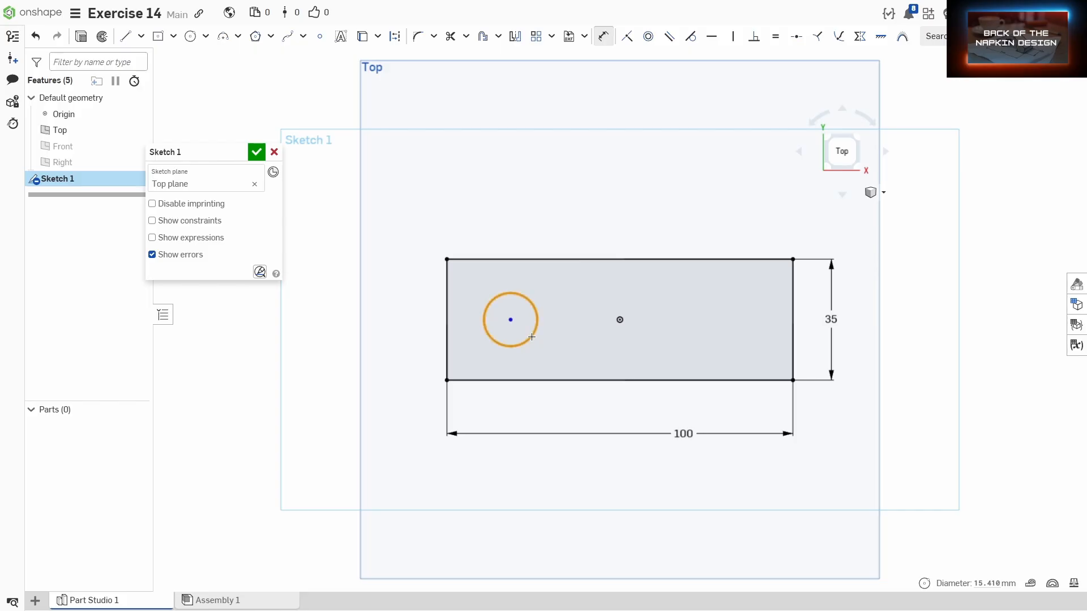
{"action": "left_click", "coordinate": [533, 336]}
{"action": "left_click", "coordinate": [533, 167]}
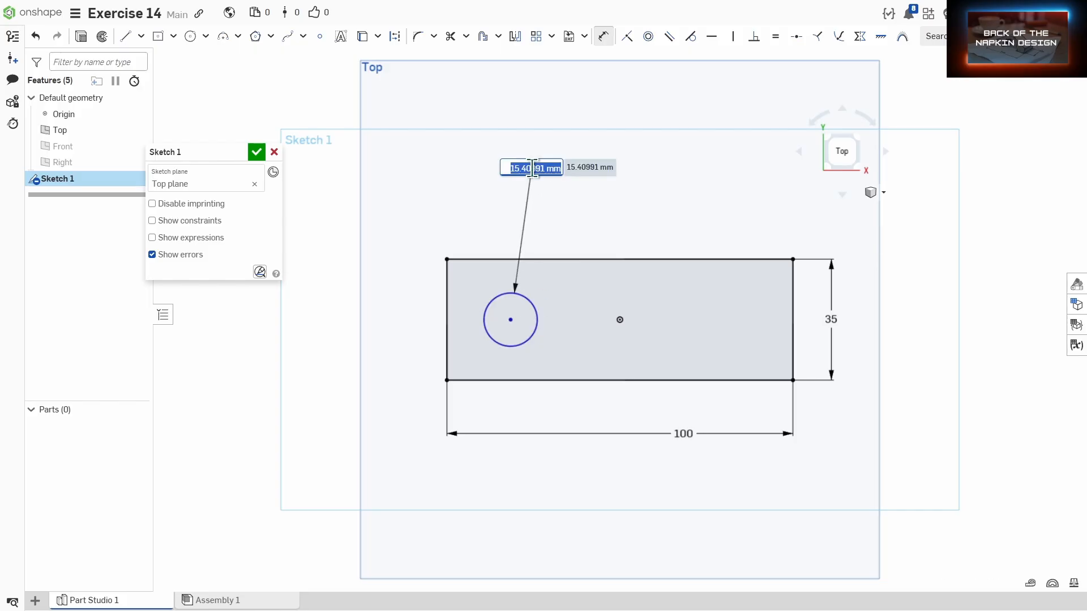
{"action": "type", "text": "16"}
{"action": "key", "text": "Return"}
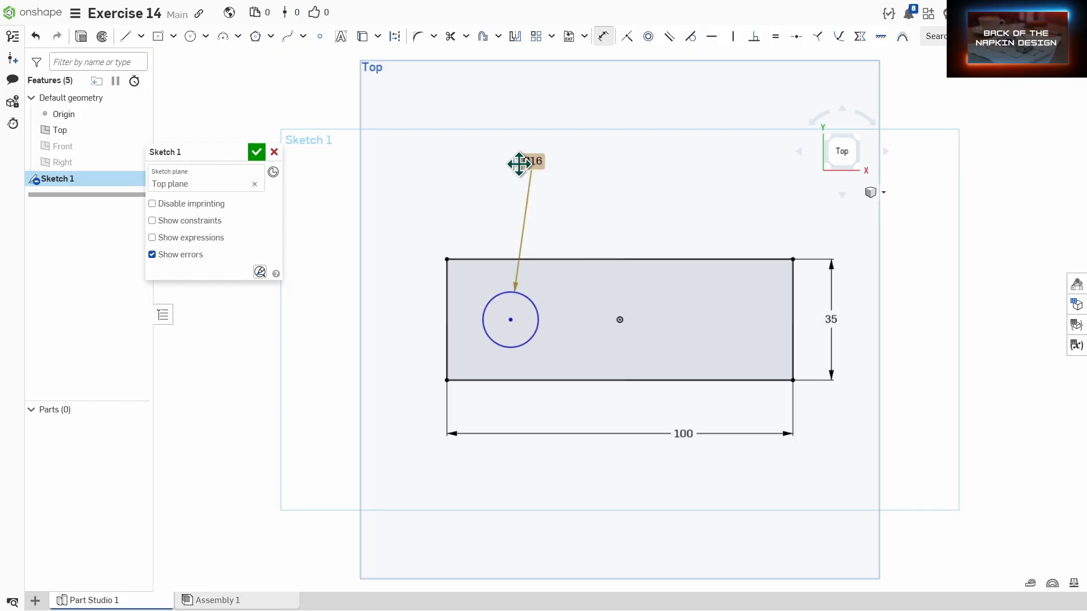
{"action": "key", "text": "Escape"}
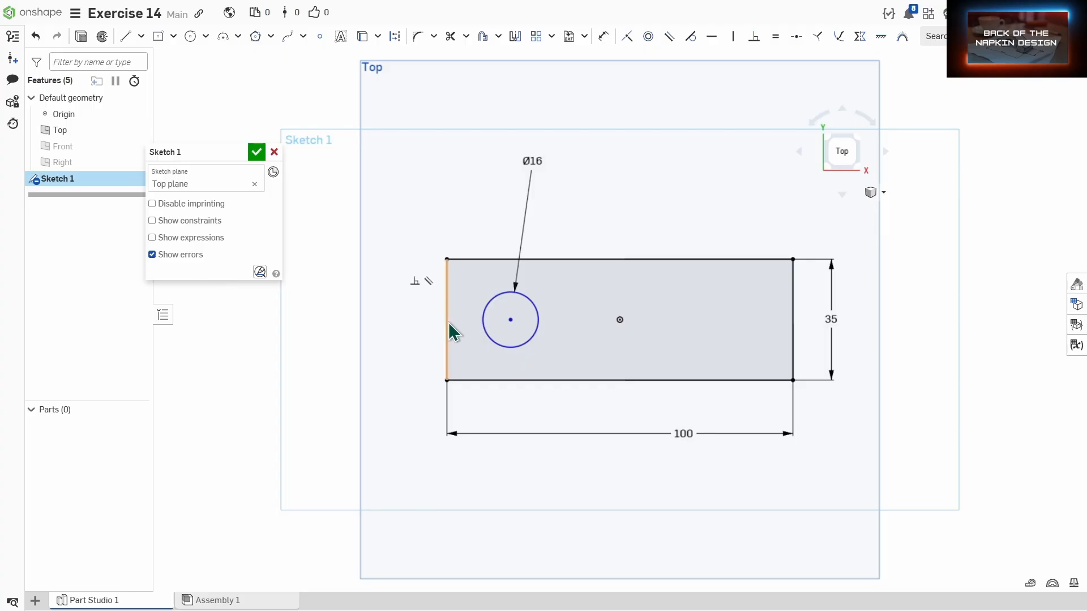
{"action": "left_click", "coordinate": [446, 325]}
{"action": "left_click", "coordinate": [510, 321]}
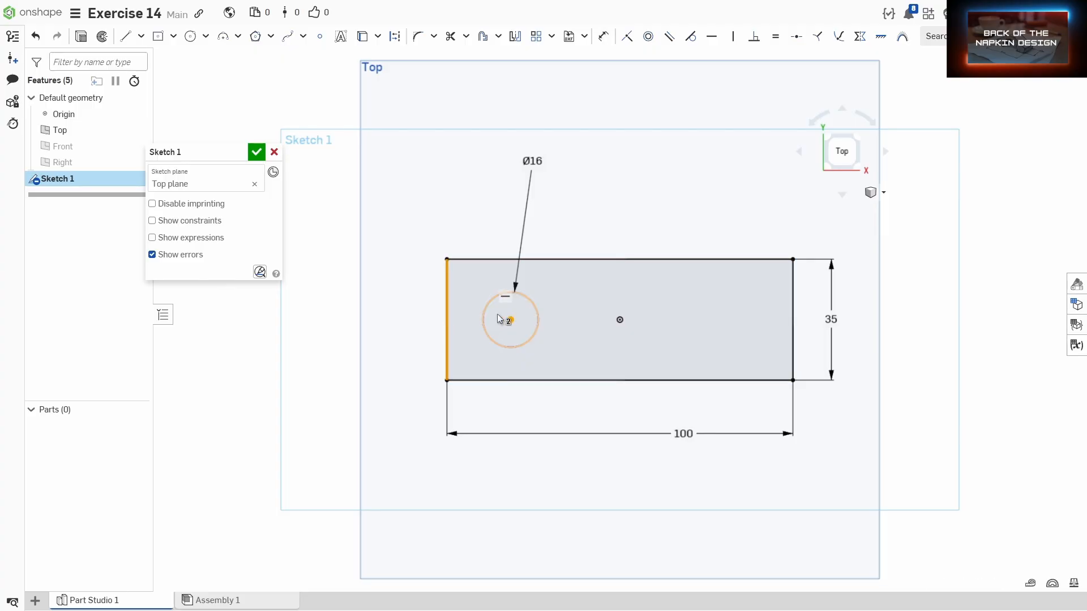
{"action": "key", "text": "d"}
{"action": "left_click", "coordinate": [448, 314]}
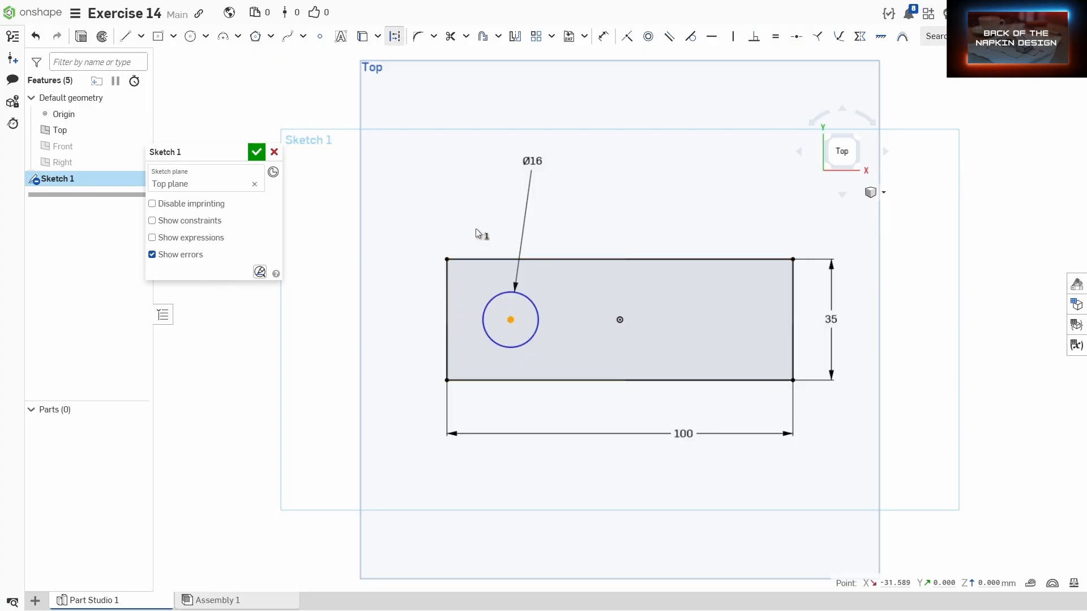
{"action": "key", "text": "d"}
{"action": "key", "text": "Escape"}
Dimension the circle's centre 15 mm from the rectangle's left edge.
{"action": "key", "text": "d"}
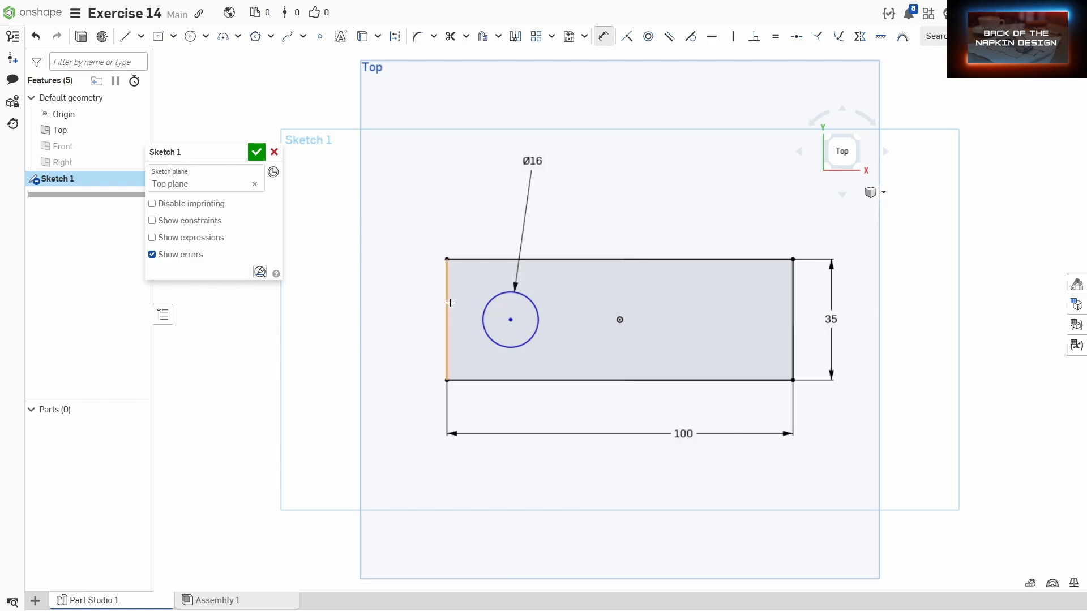
{"action": "left_click", "coordinate": [450, 303]}
{"action": "left_click", "coordinate": [510, 320]}
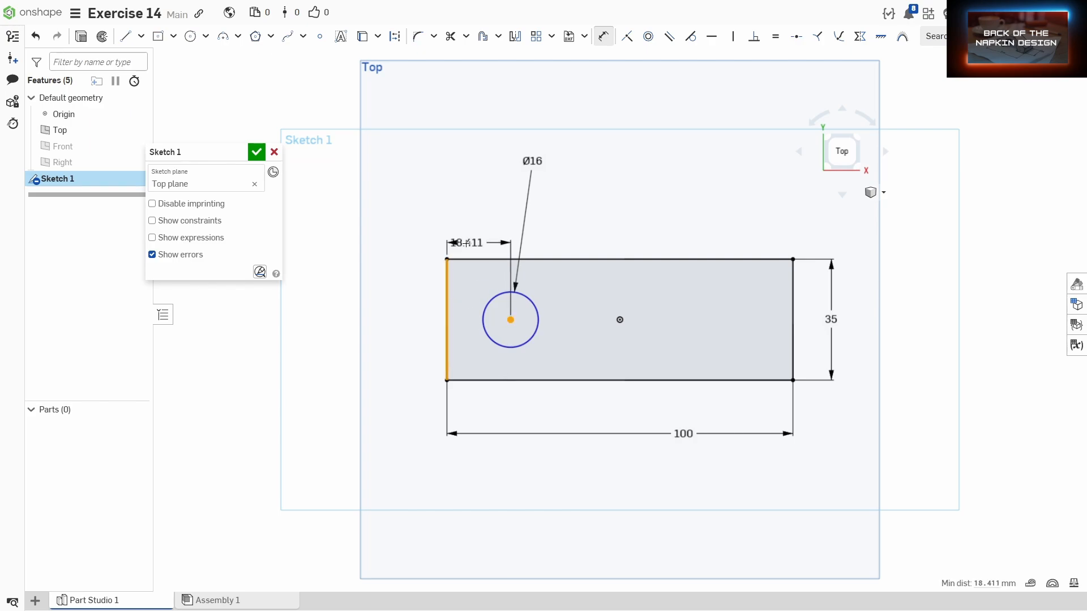
{"action": "left_click", "coordinate": [413, 259]}
{"action": "type", "text": "15"}
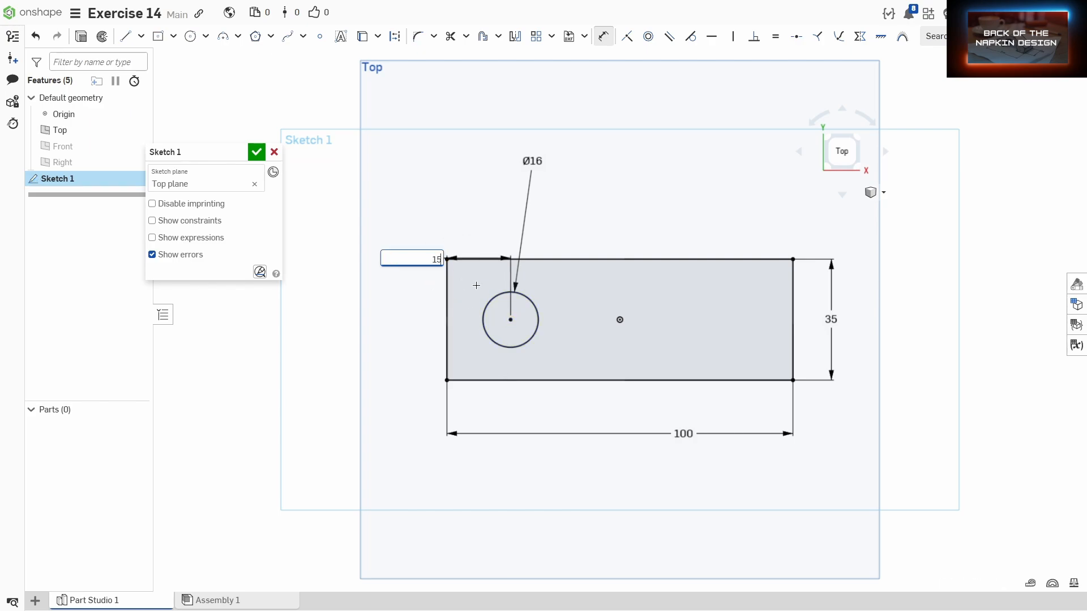
{"action": "key", "text": "Return"}
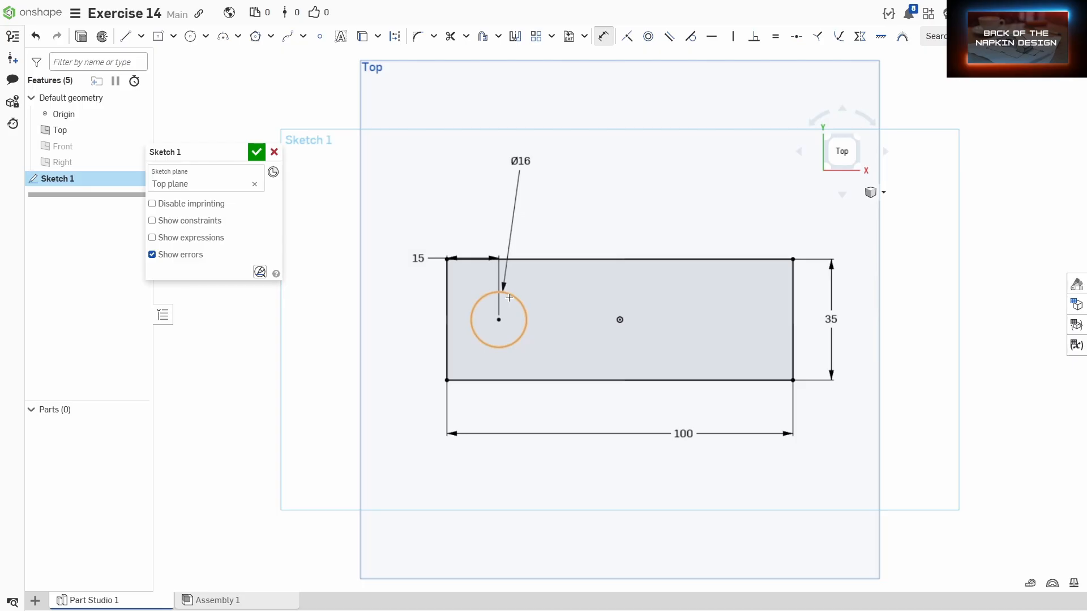
Sketch a second circle inside the rectangle, right of and level with the origin, and set its diameter to 16 mm.
{"action": "key", "text": "c"}
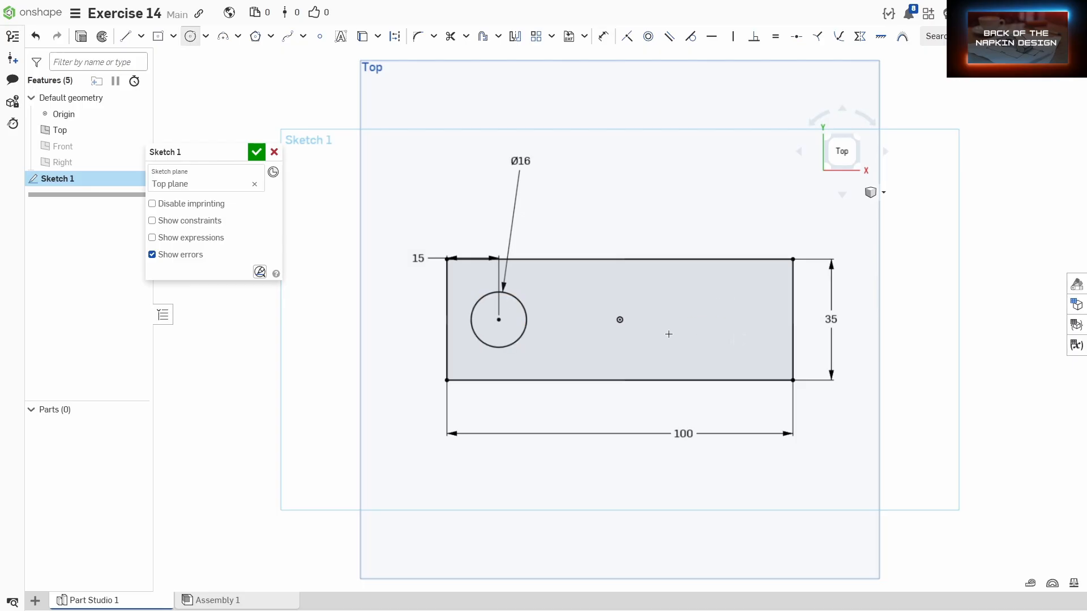
{"action": "left_click", "coordinate": [736, 320]}
{"action": "left_click", "coordinate": [766, 329]}
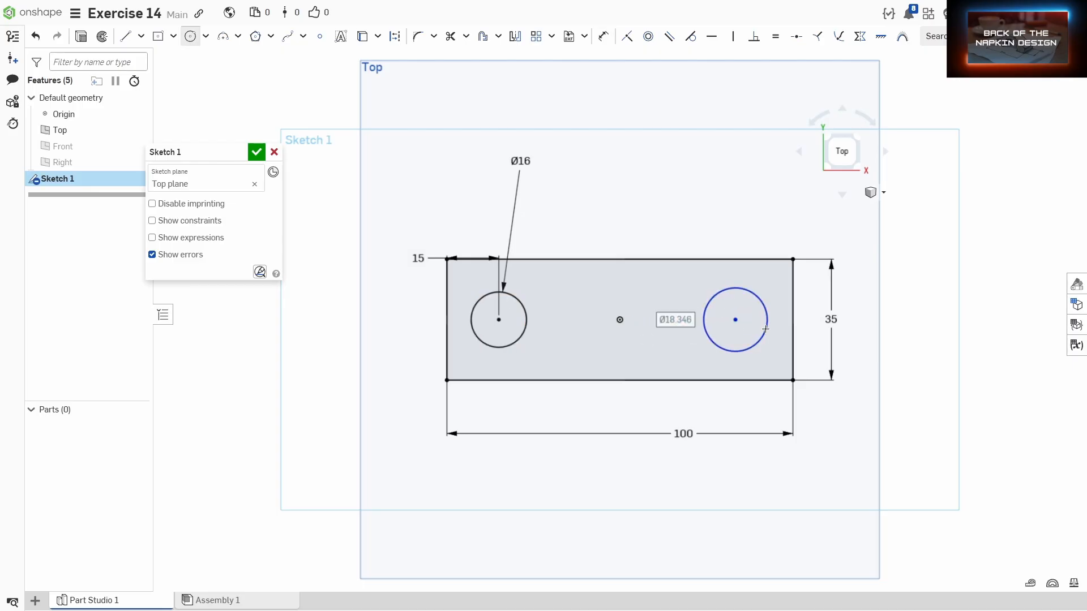
{"action": "key", "text": "d"}
{"action": "left_click", "coordinate": [766, 328]}
{"action": "left_click", "coordinate": [762, 226]}
{"action": "type", "text": "16"}
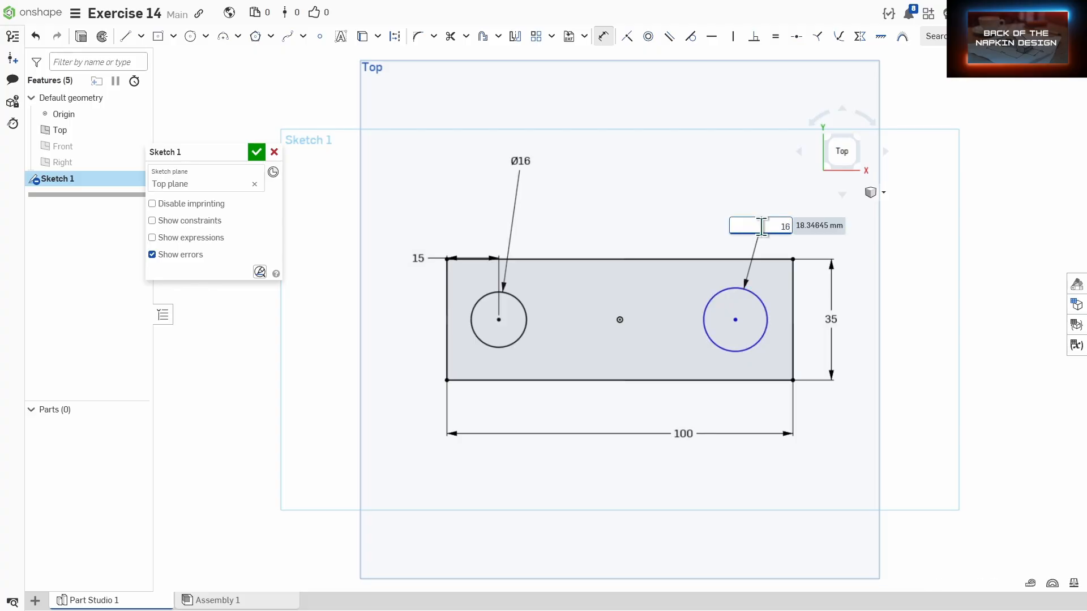
{"action": "key", "text": "Return"}
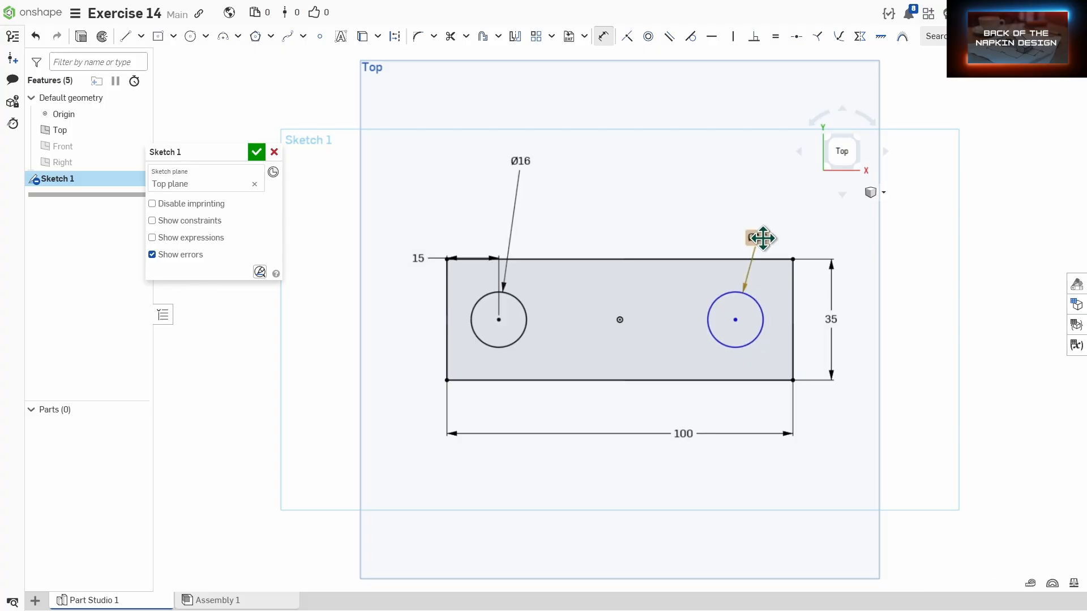
{"action": "key", "text": "Escape"}
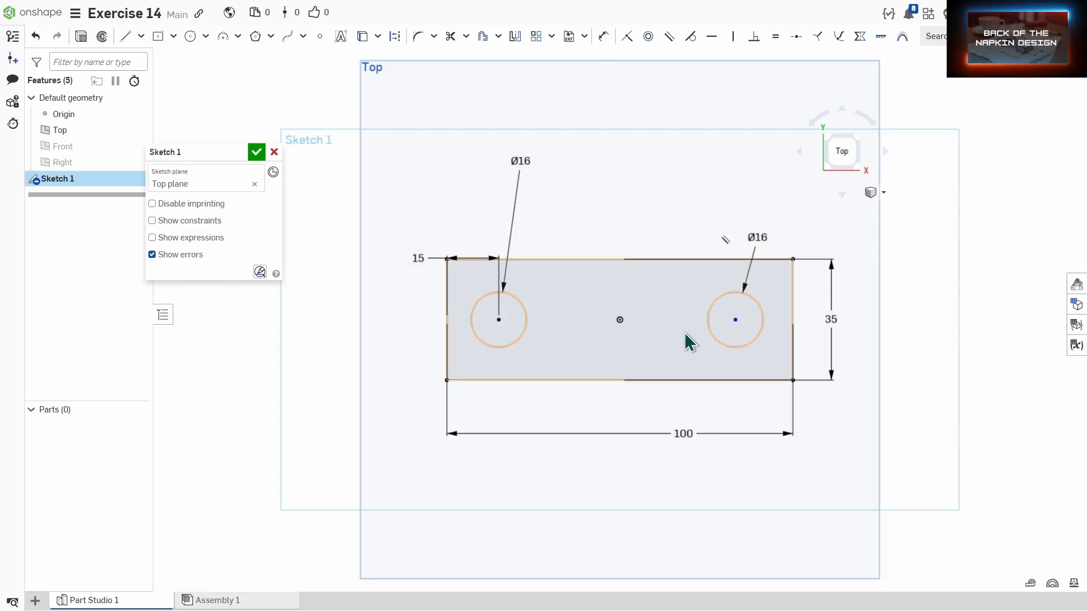
Dimension the second circle's centre 15 mm from the rectangle's right edge.
{"action": "left_click", "coordinate": [792, 320]}
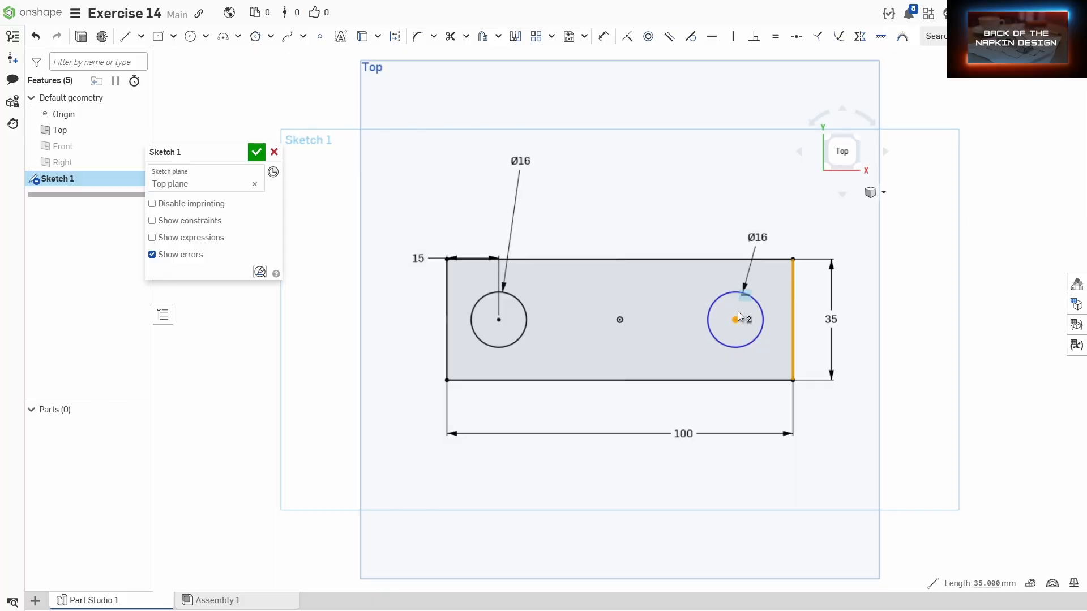
{"action": "left_click", "coordinate": [735, 320]}
{"action": "key", "text": "d"}
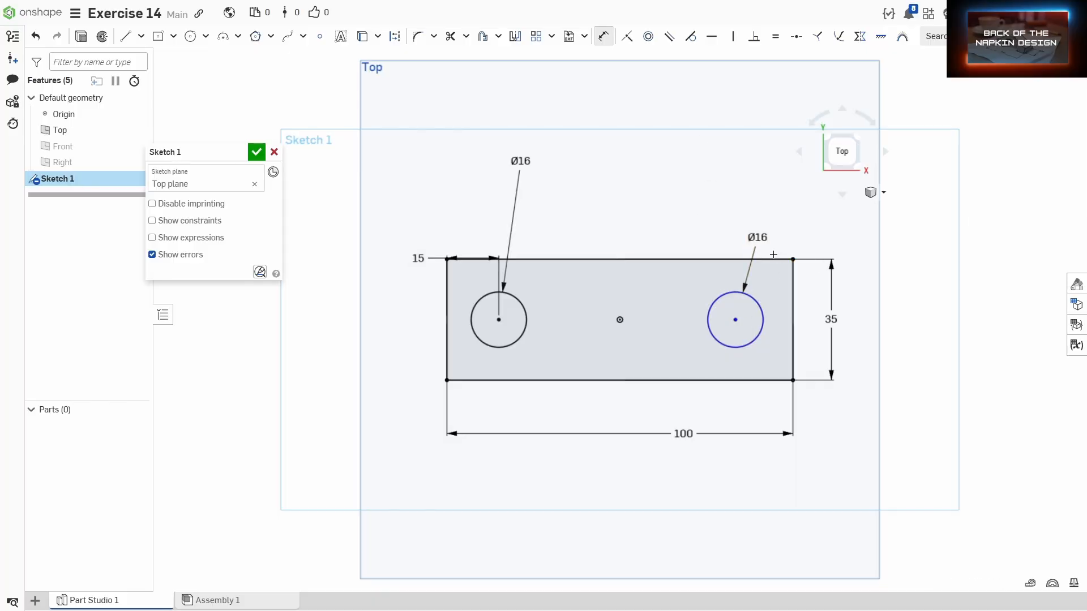
{"action": "left_click", "coordinate": [793, 327]}
{"action": "left_click", "coordinate": [736, 320]}
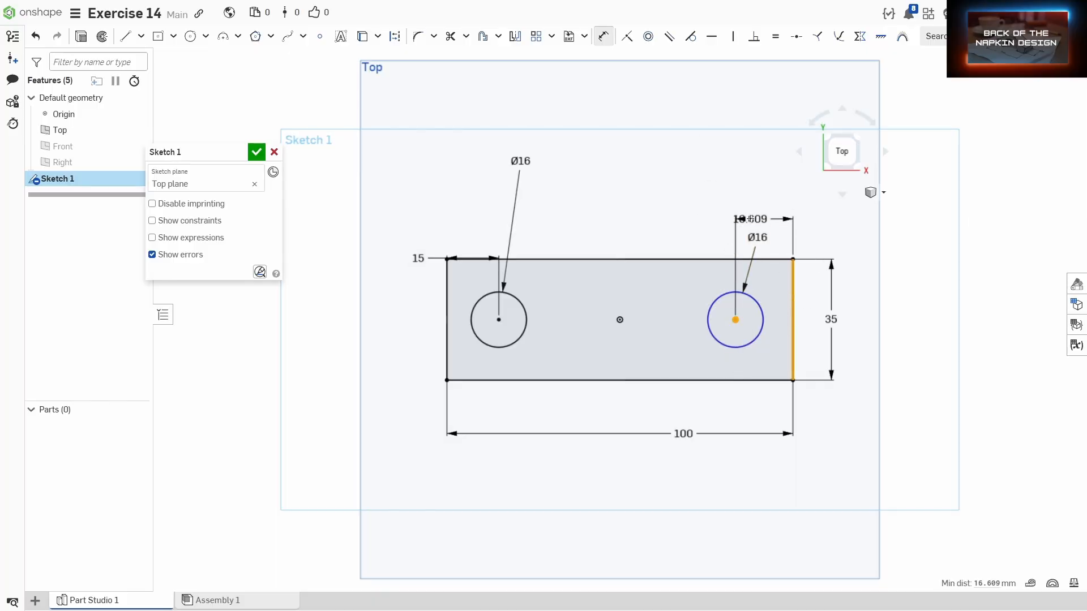
{"action": "left_click", "coordinate": [808, 272]}
{"action": "type", "text": "15"}
{"action": "key", "text": "Return"}
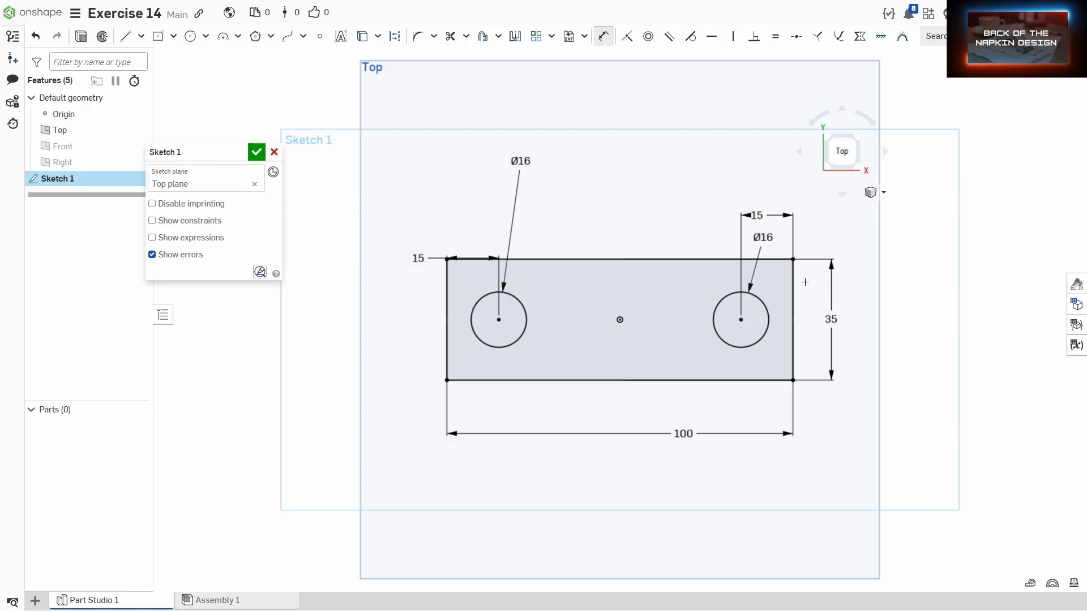
Sketch a corner rectangle about 29 mm wide and 133 mm tall, rising from the base rectangle's lower edge around the origin.
{"action": "scroll", "coordinate": [672, 373], "scroll_direction": "down", "scroll_amount": 2}
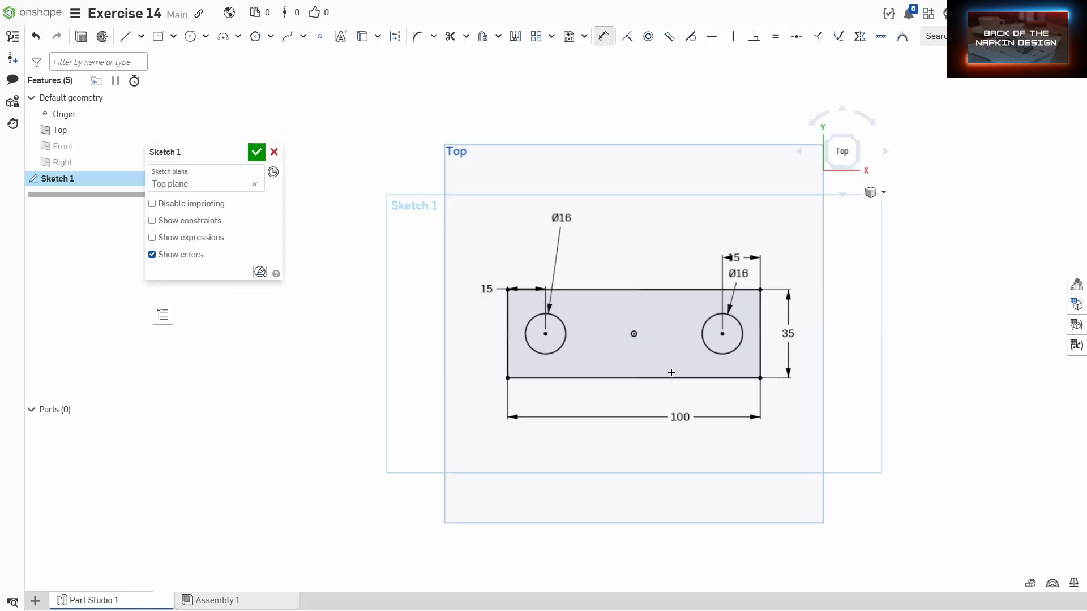
{"action": "middle_click_drag", "start_coordinate": [622, 193], "coordinate": [613, 239]}
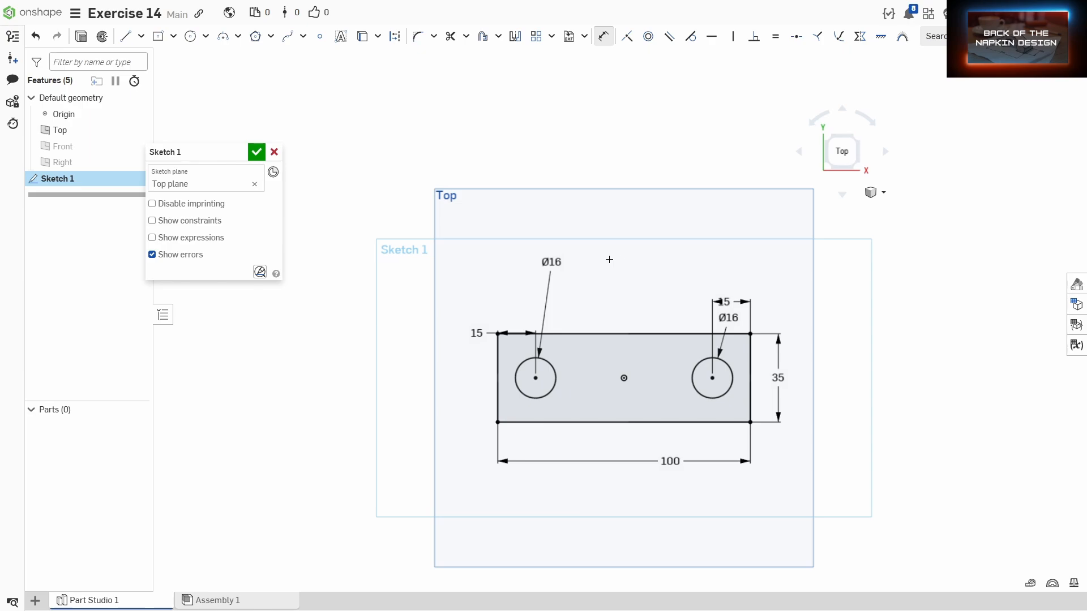
{"action": "left_click", "coordinate": [173, 36]}
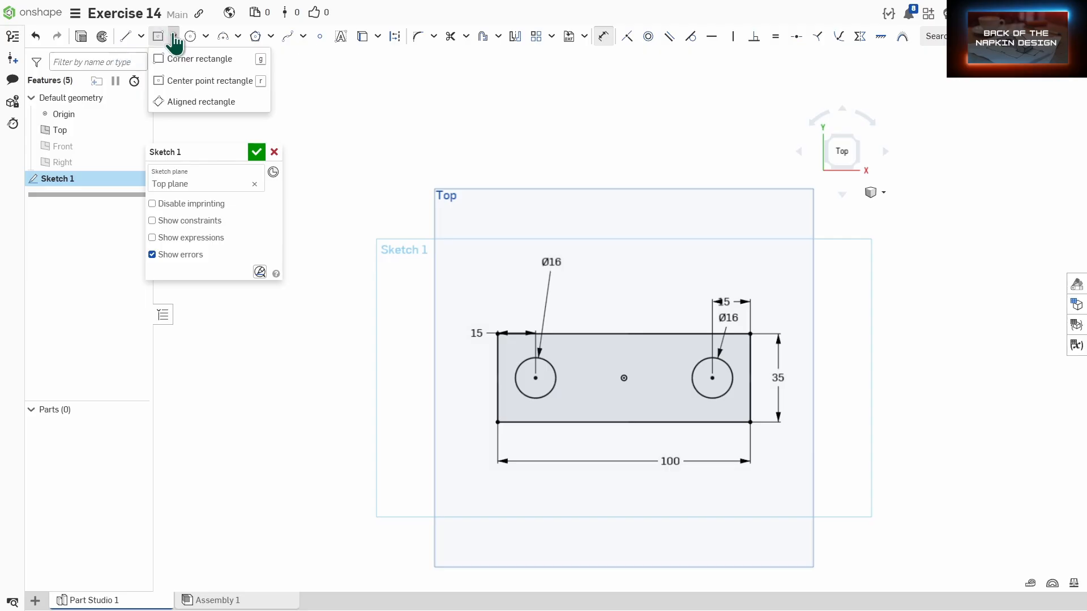
{"action": "left_click", "coordinate": [183, 59]}
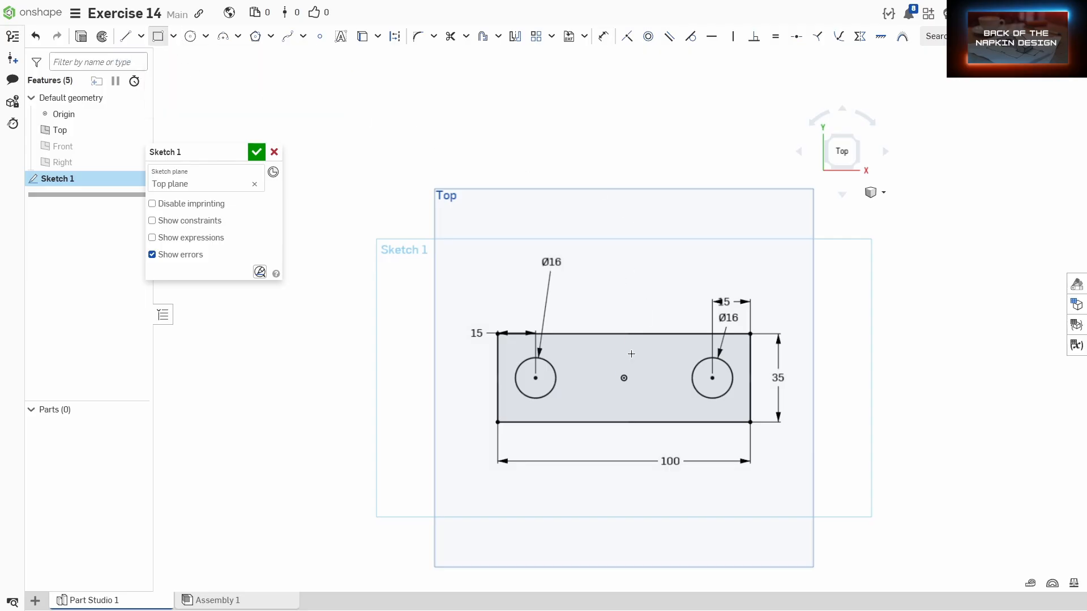
{"action": "left_click", "coordinate": [595, 422]}
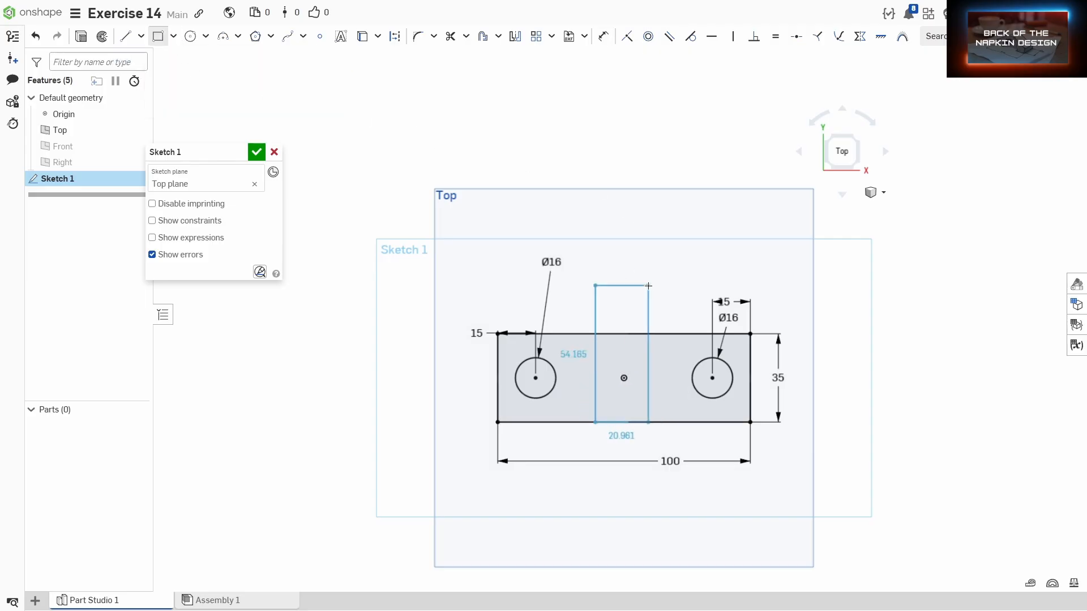
{"action": "left_click", "coordinate": [668, 86]}
Dimension the tall rectangle's left edge 20 mm from the origin.
{"action": "key", "text": "d"}
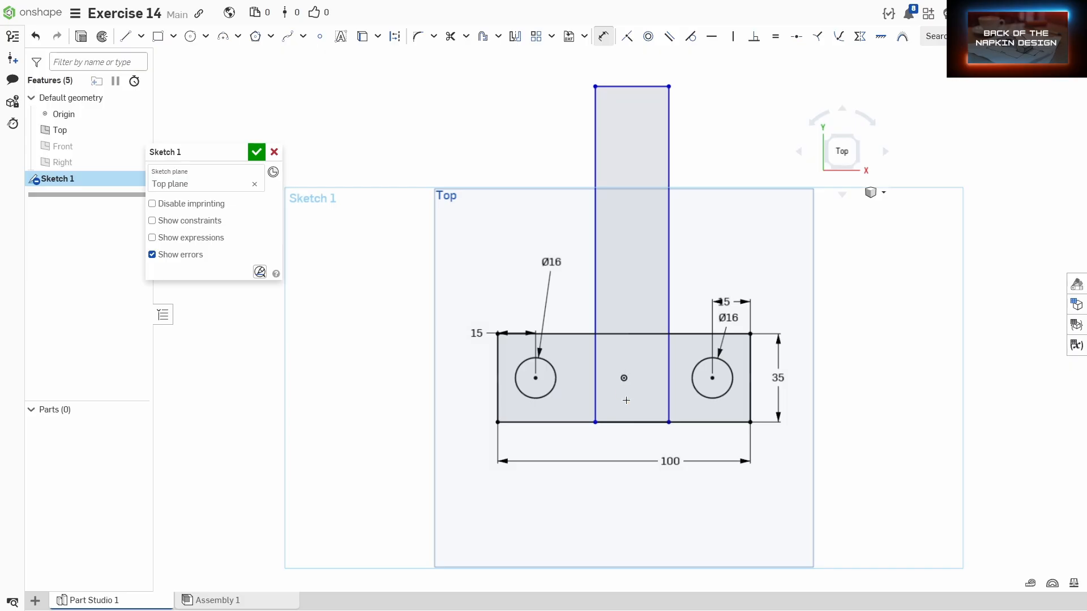
{"action": "left_click", "coordinate": [621, 375]}
{"action": "left_click", "coordinate": [596, 328]}
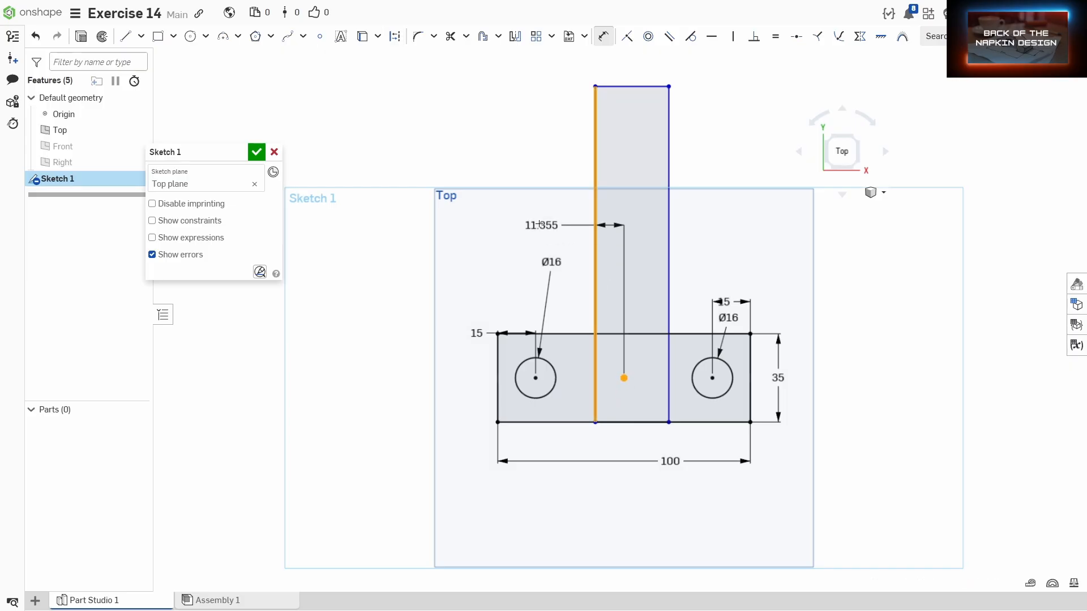
{"action": "left_click", "coordinate": [539, 223]}
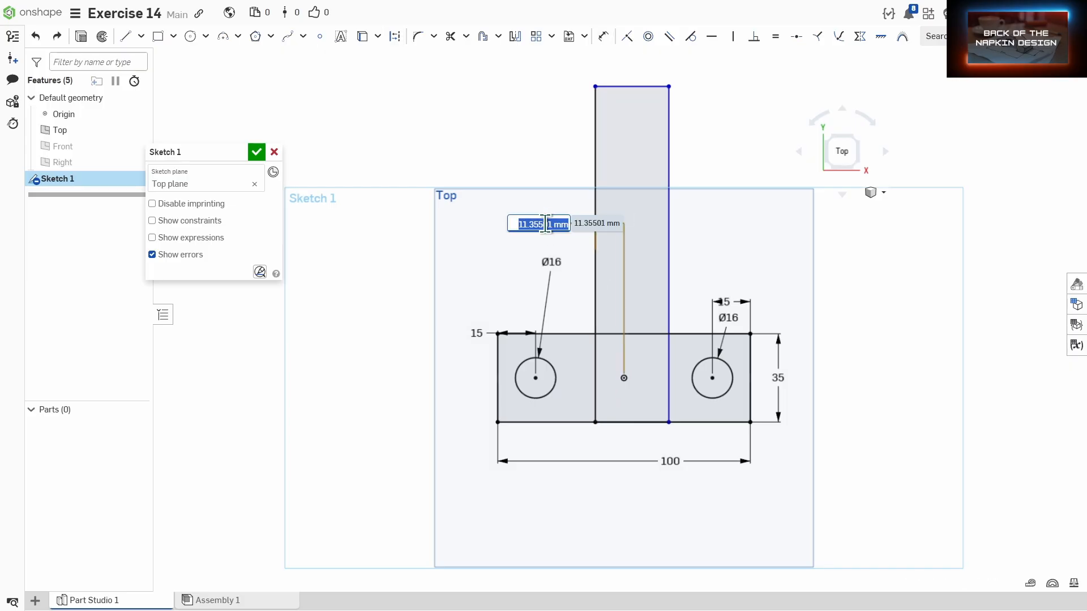
{"action": "type", "text": "20"}
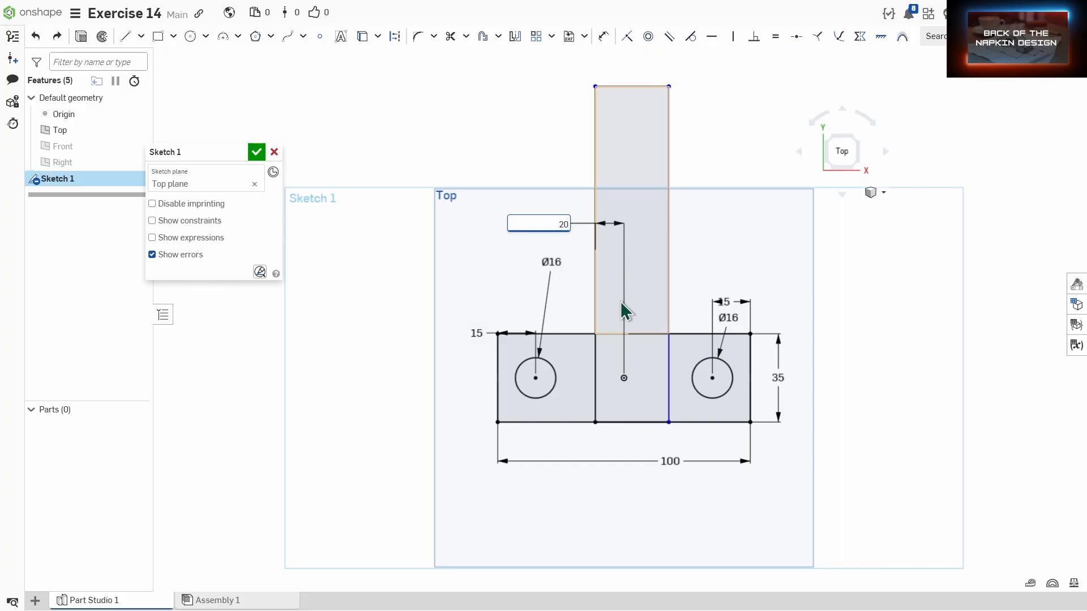
{"action": "key", "text": "Return"}
Dimension the tall rectangle's right edge 20 mm from the origin.
{"action": "left_click", "coordinate": [624, 377]}
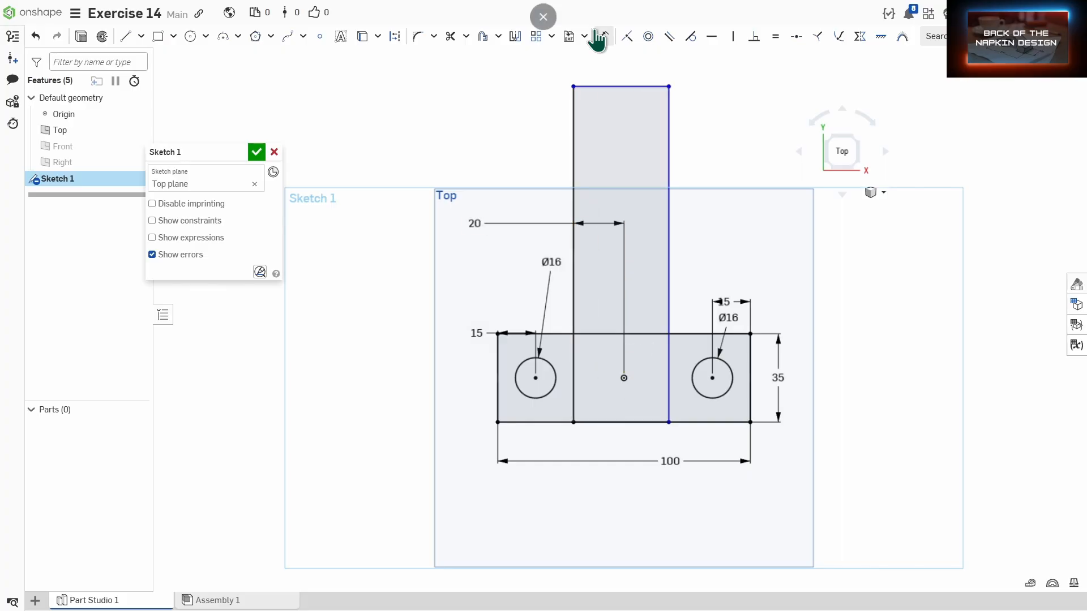
{"action": "left_click", "coordinate": [603, 36]}
{"action": "left_click", "coordinate": [624, 378]}
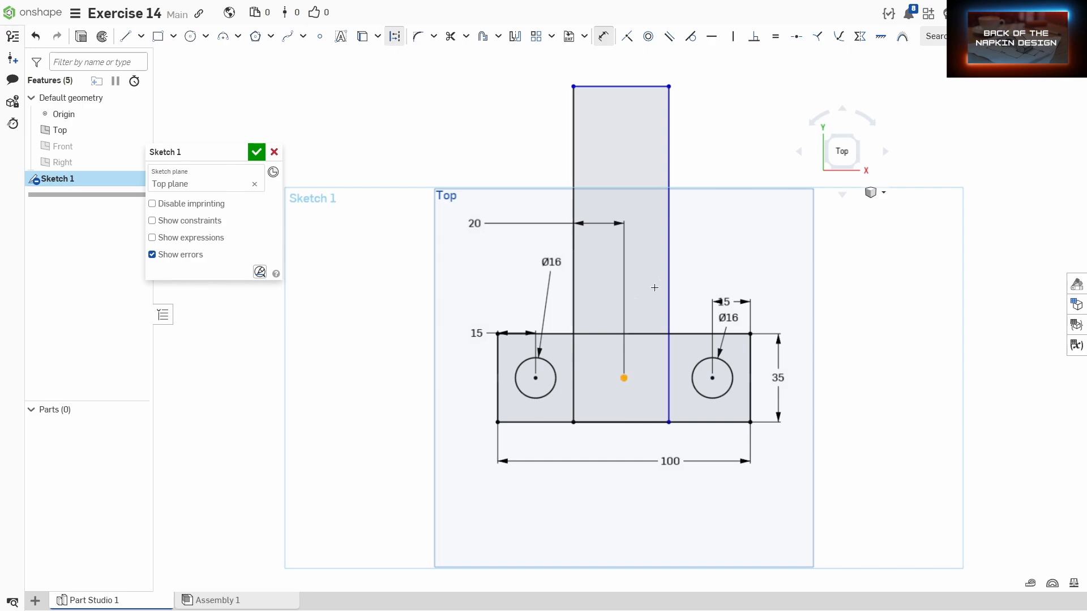
{"action": "left_click", "coordinate": [669, 284]}
{"action": "left_click", "coordinate": [700, 237]}
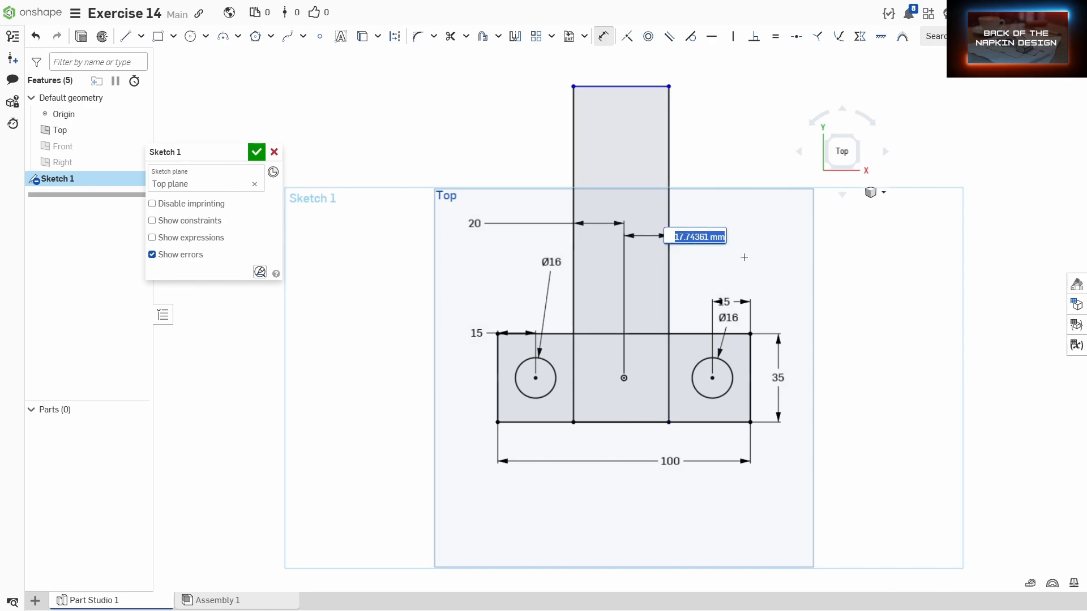
{"action": "type", "text": "20"}
{"action": "key", "text": "Return"}
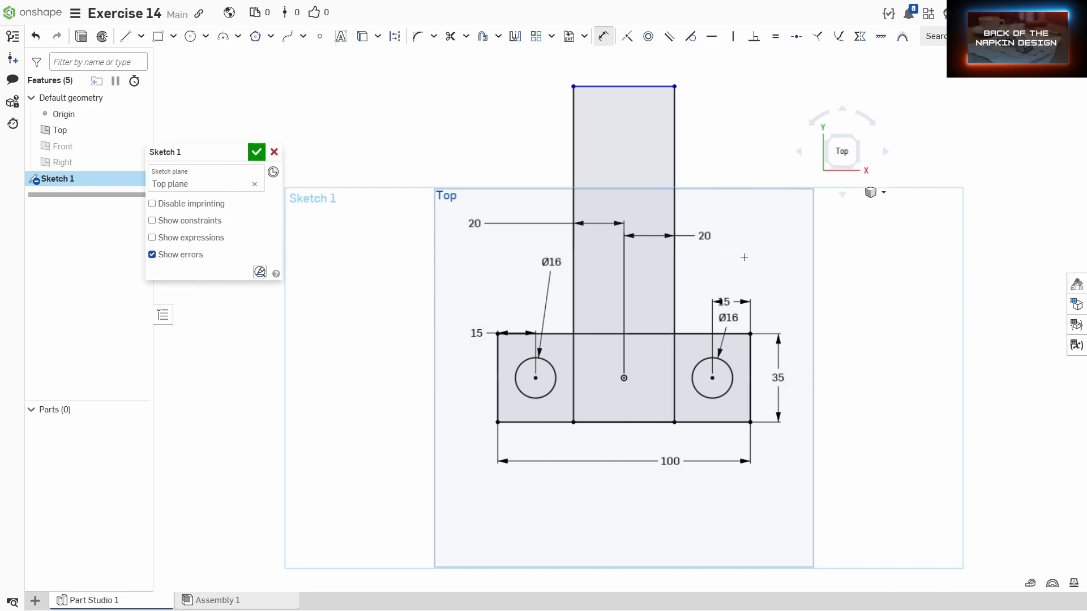
Dimension the tall rectangle's upper edge 110 mm from the base rectangle's lower edge.
{"action": "middle_click_drag", "start_coordinate": [760, 235], "coordinate": [761, 266]}
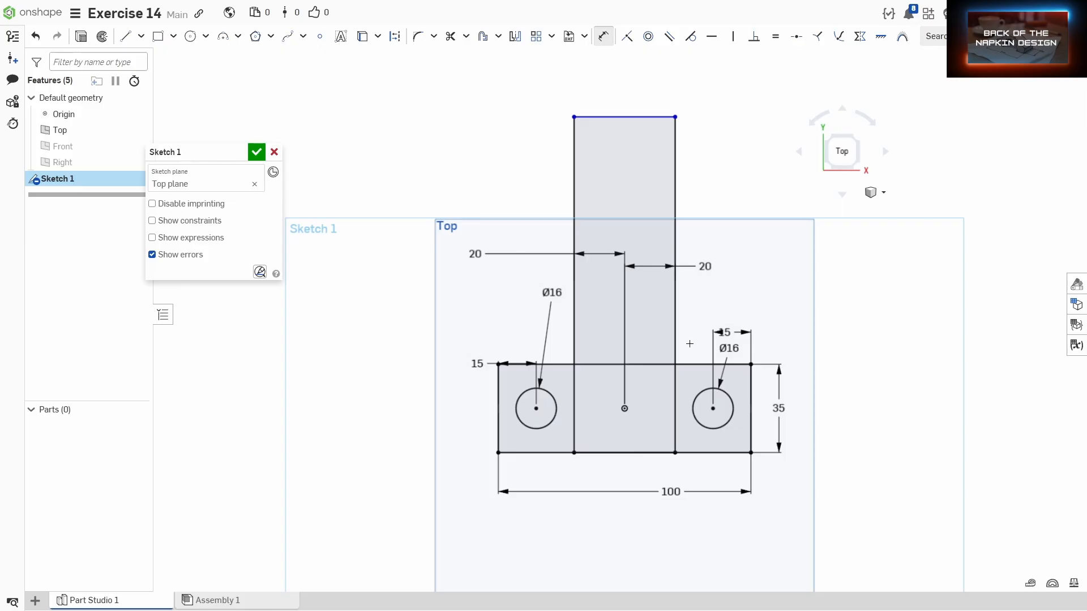
{"action": "left_click", "coordinate": [714, 453]}
{"action": "left_click", "coordinate": [595, 117]}
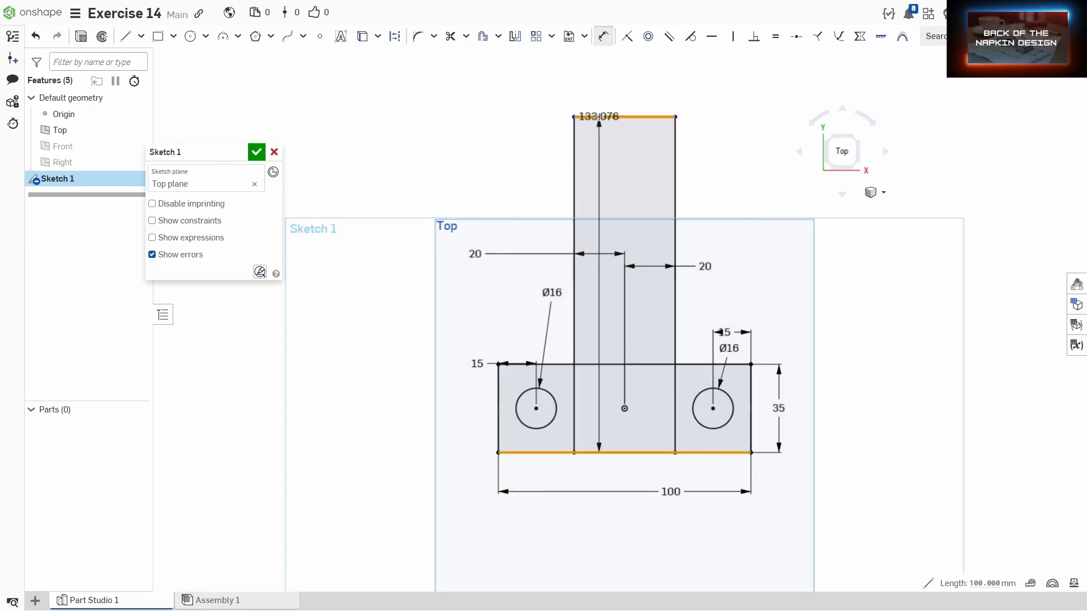
{"action": "left_click", "coordinate": [843, 278]}
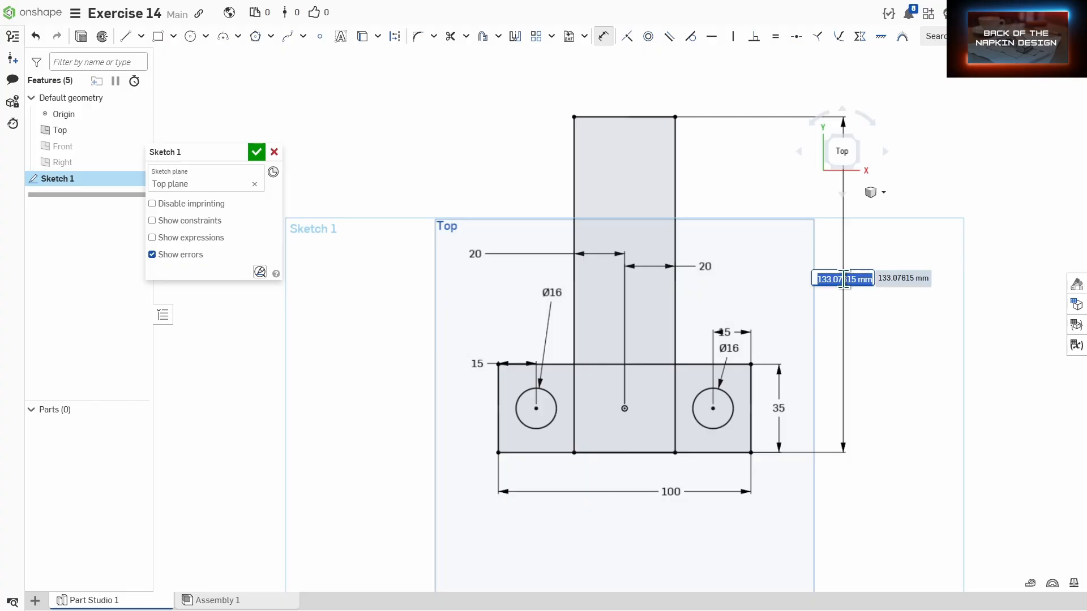
{"action": "type", "text": "110"}
{"action": "key", "text": "Return"}
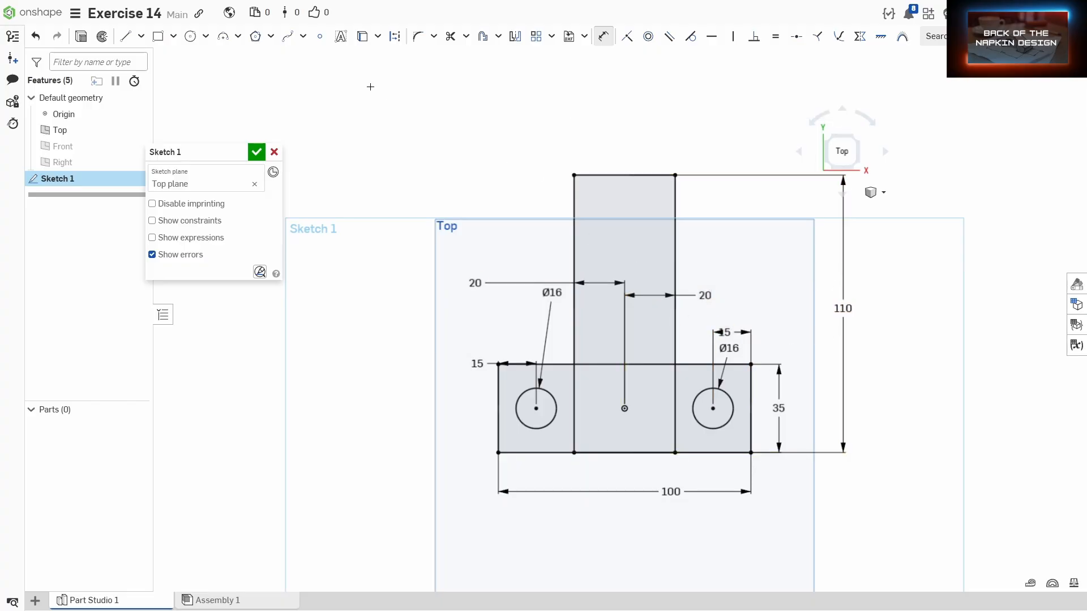
Sketch a circle in the upper part of the tall rectangle, vertically aligned with the origin, and set its diameter to 40 mm.
{"action": "left_click", "coordinate": [190, 37]}
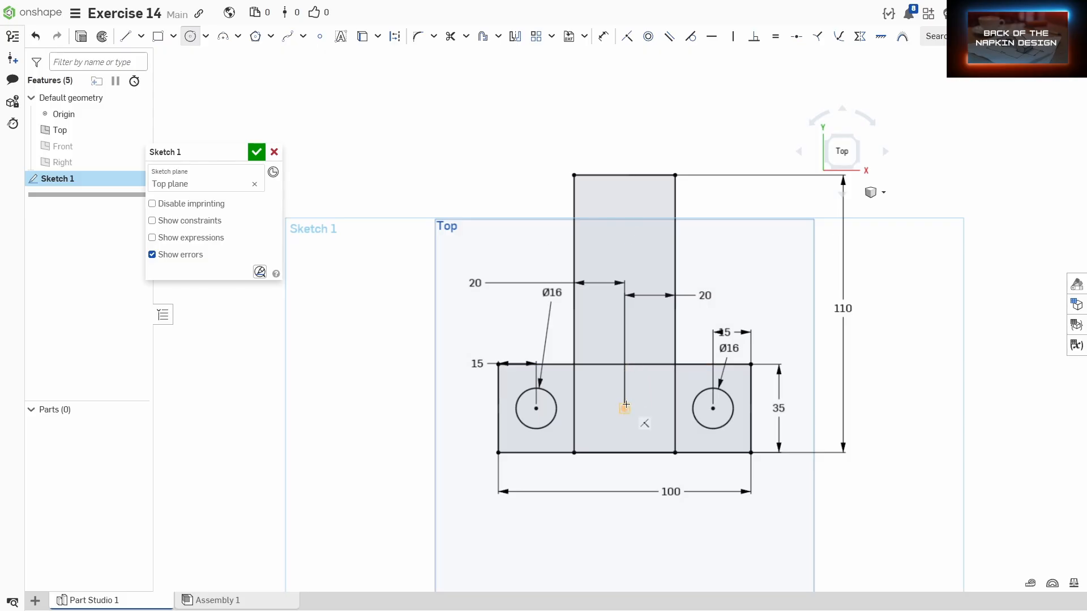
{"action": "left_click", "coordinate": [625, 235]}
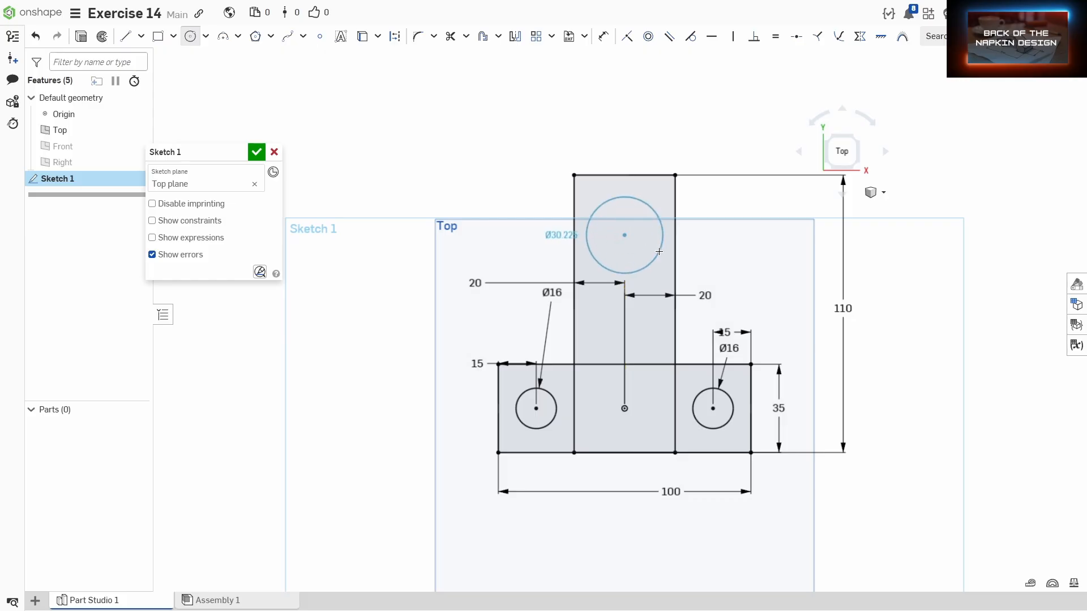
{"action": "left_click", "coordinate": [660, 252]}
{"action": "key", "text": "d"}
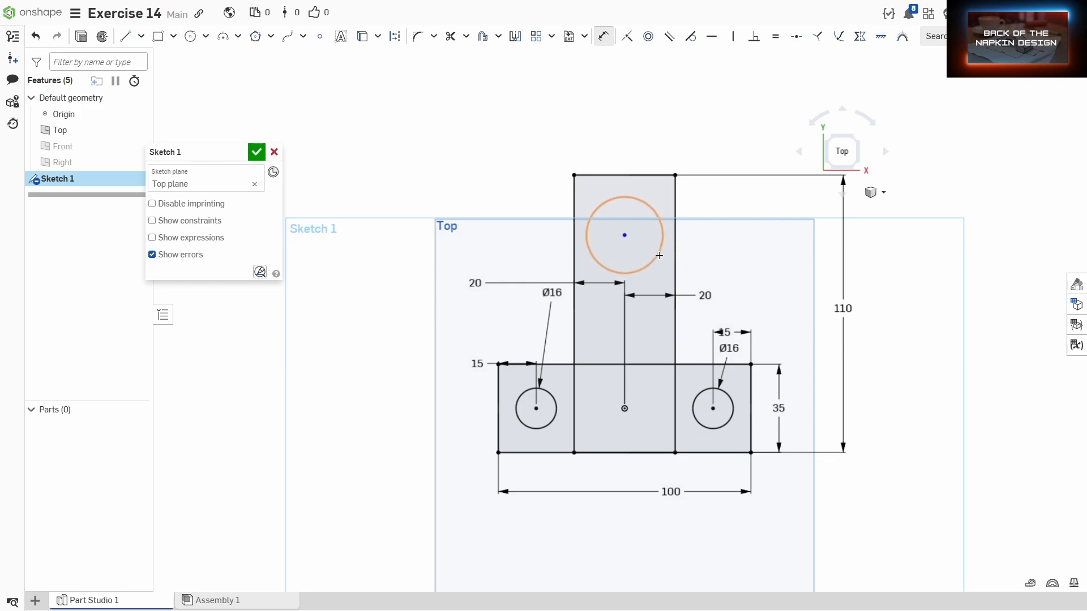
{"action": "left_click", "coordinate": [661, 253]}
{"action": "left_click", "coordinate": [698, 250]}
{"action": "type", "text": "43"}
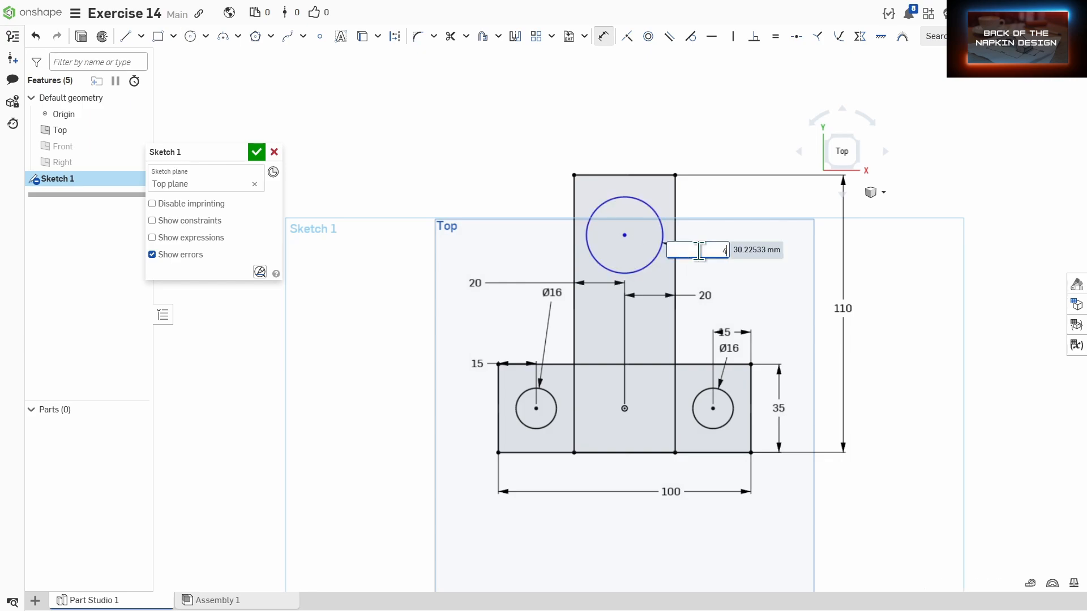
{"action": "key", "text": "Return"}
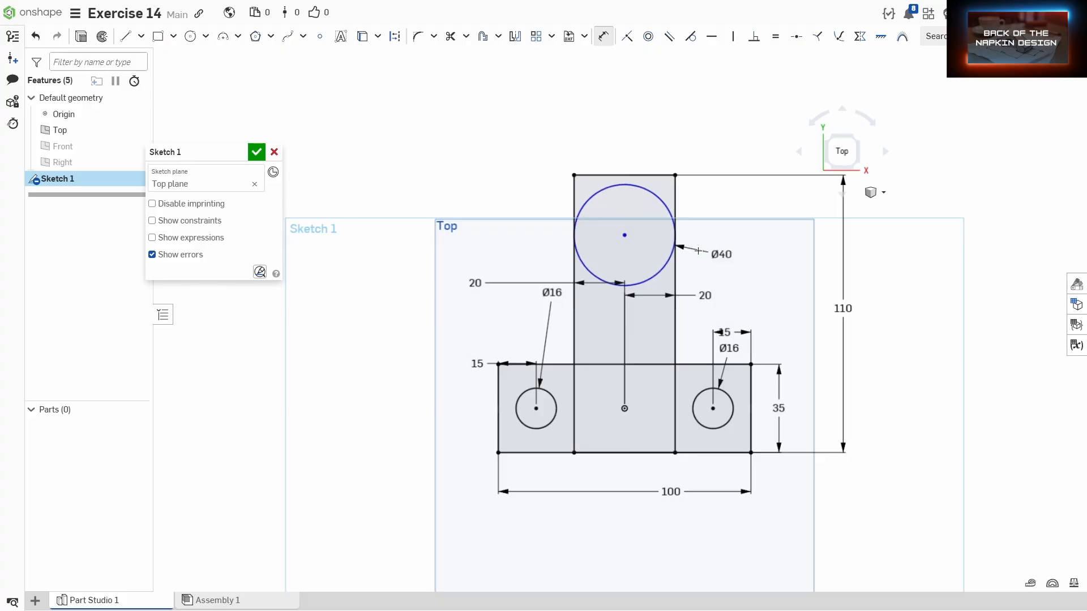
{"action": "key", "text": "Escape"}
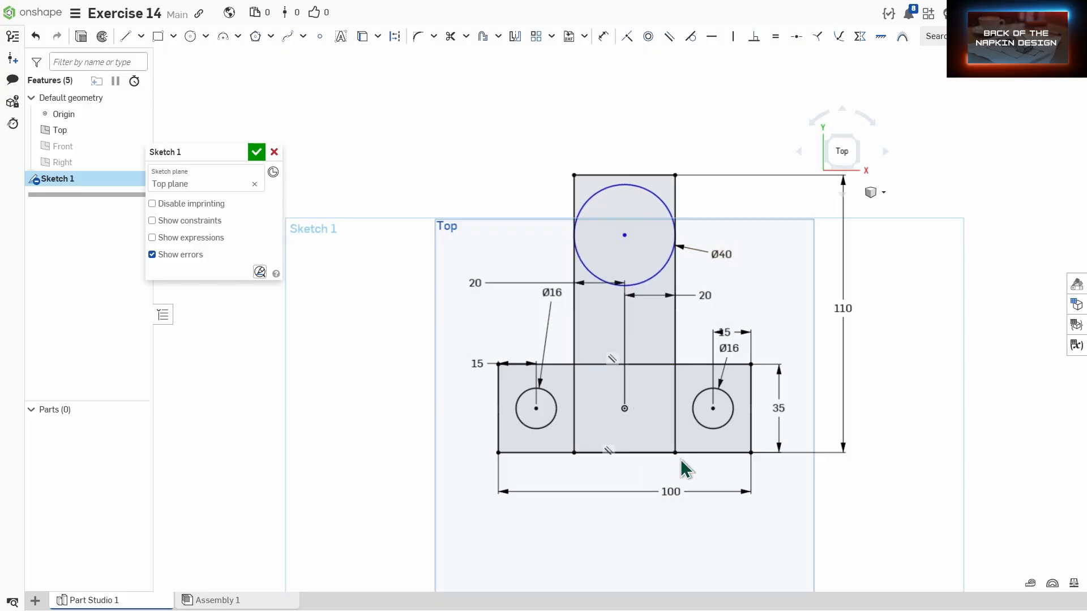
Dimension the 40 mm circle's centre 90 mm from the base rectangle's lower edge.
{"action": "left_click", "coordinate": [701, 453]}
{"action": "left_click", "coordinate": [624, 235]}
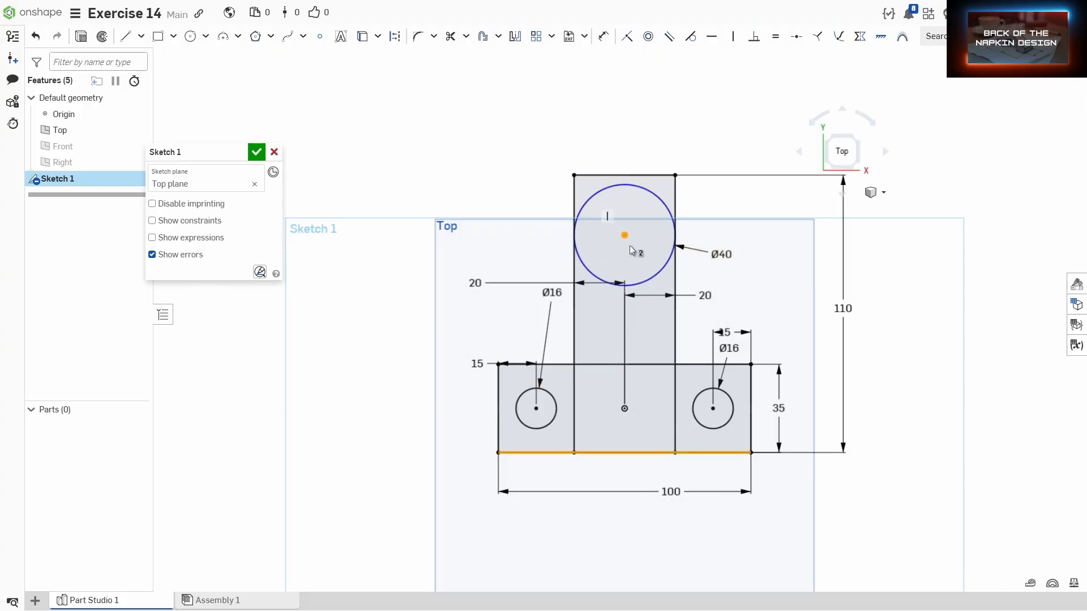
{"action": "key", "text": "d"}
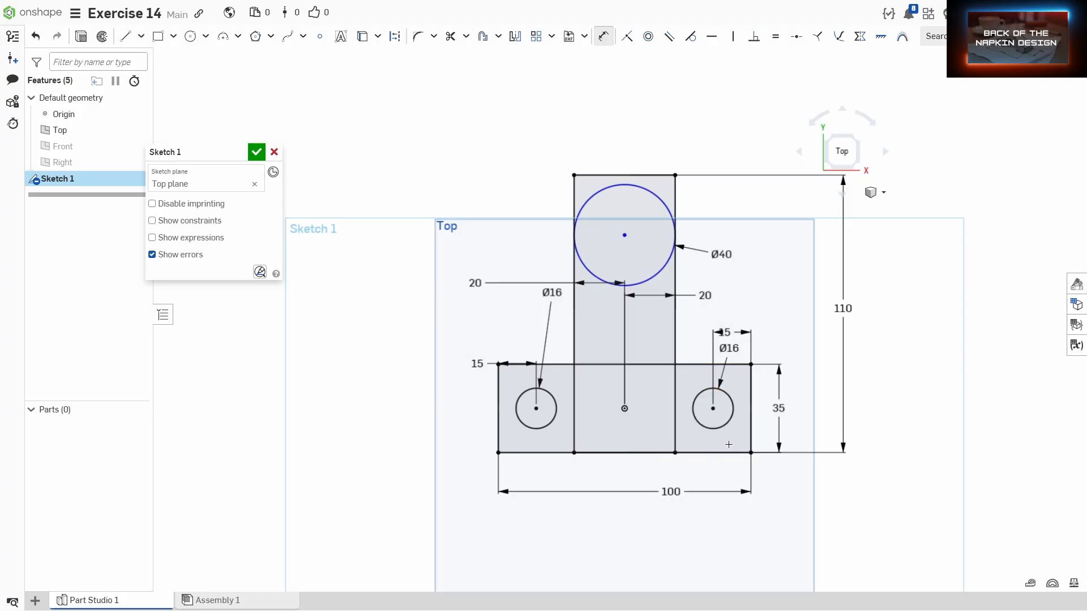
{"action": "left_click", "coordinate": [723, 452]}
{"action": "left_click", "coordinate": [624, 235]}
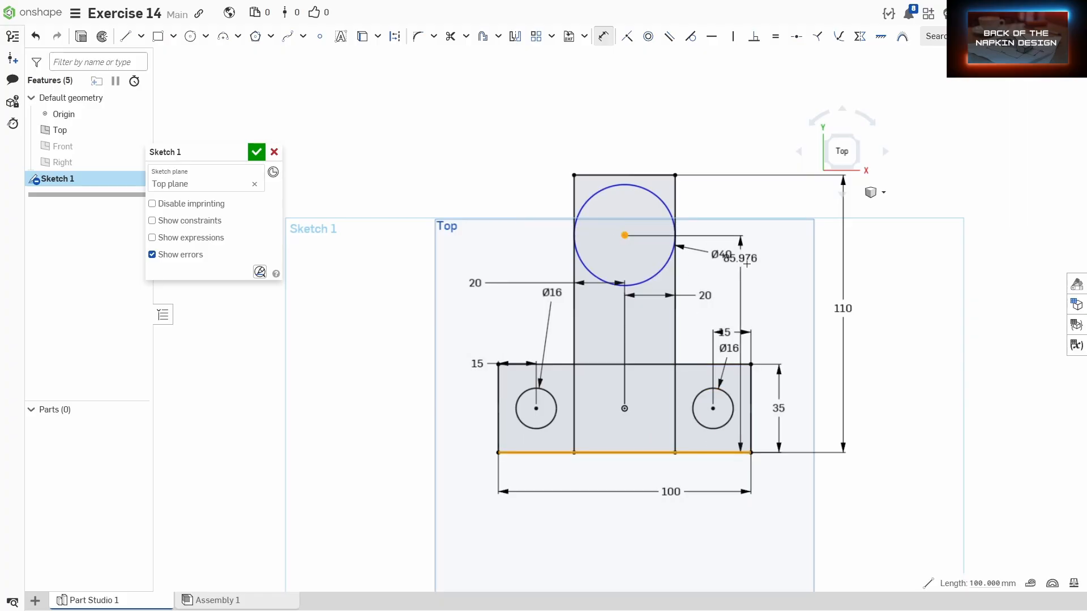
{"action": "left_click", "coordinate": [811, 332]}
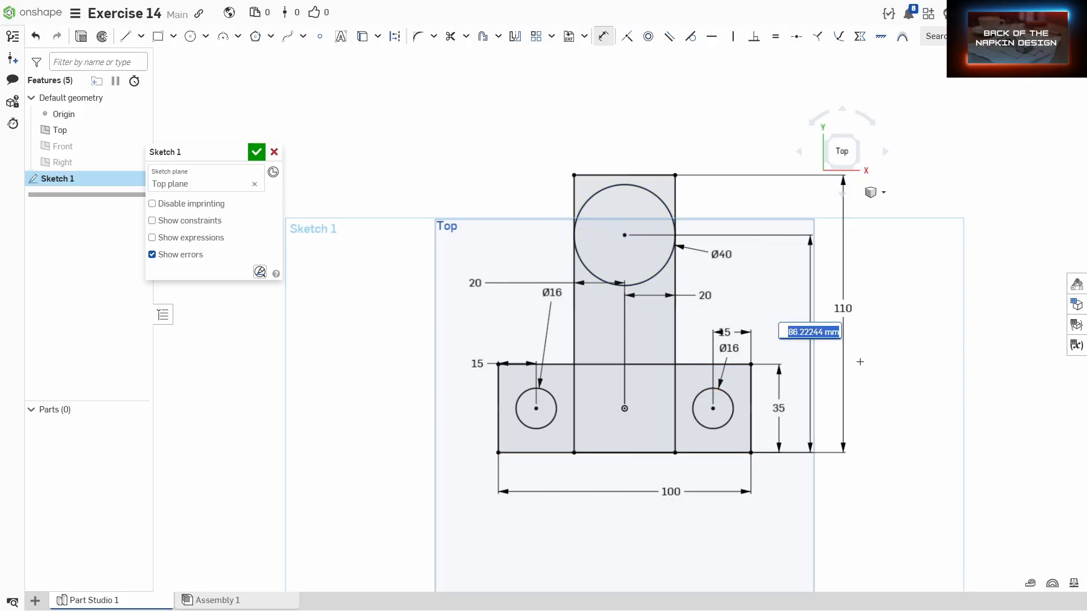
{"action": "type", "text": "90"}
{"action": "key", "text": "Return"}
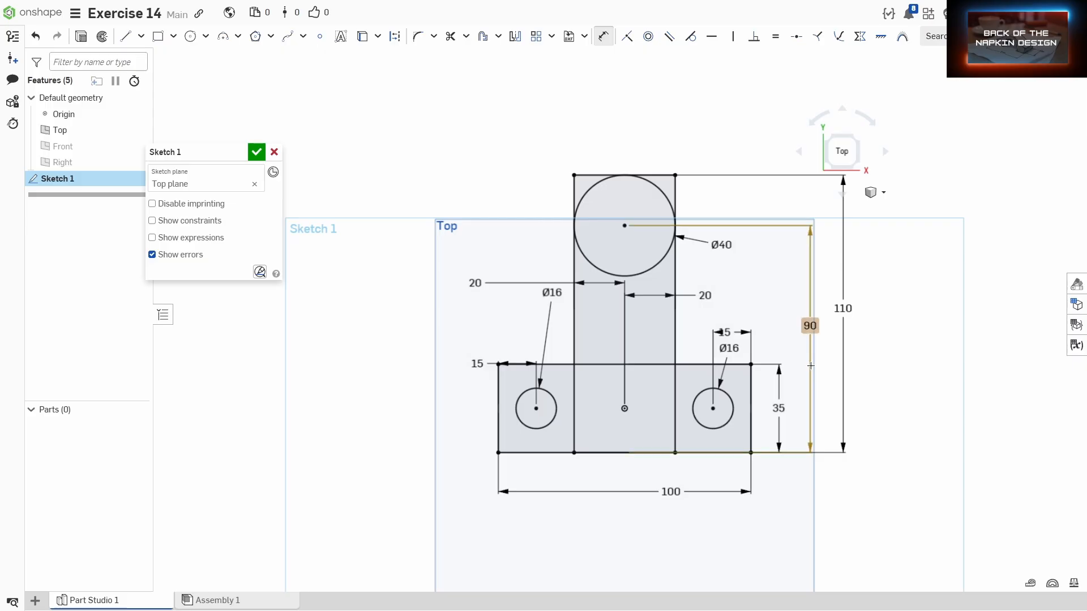
Trim the tall rectangle's upper edge and the side segments that extend beyond the 40 mm circle at both upper corners.
{"action": "key", "text": "m"}
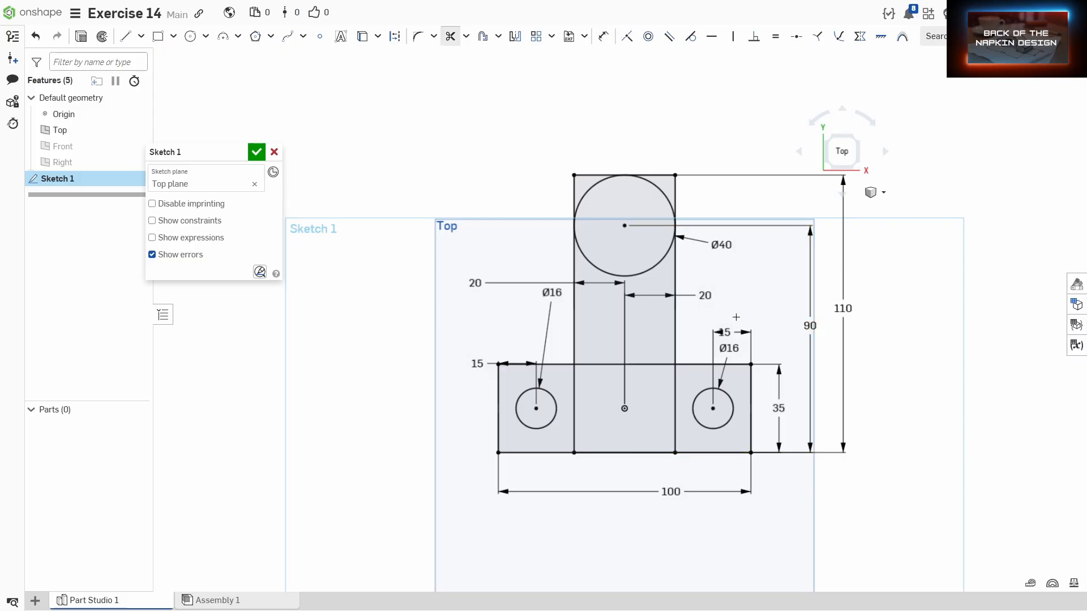
{"action": "left_click_drag", "start_coordinate": [583, 161], "coordinate": [566, 206]}
{"action": "left_click_drag", "start_coordinate": [649, 160], "coordinate": [692, 199]}
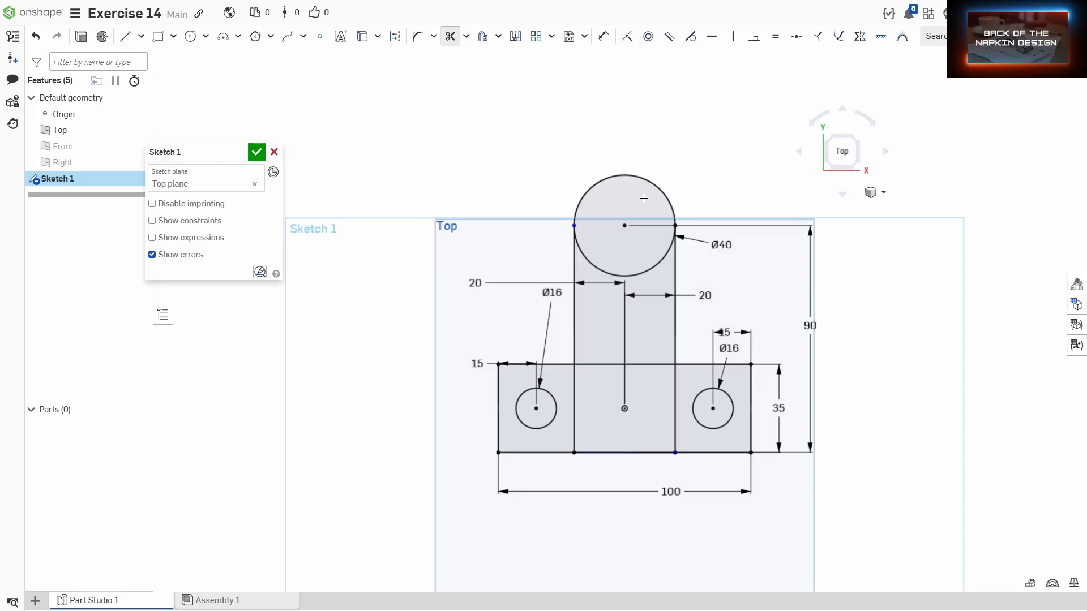
Sketch a circle inside the 40 mm circle and set its diameter to 30 mm.
{"action": "key", "text": "c"}
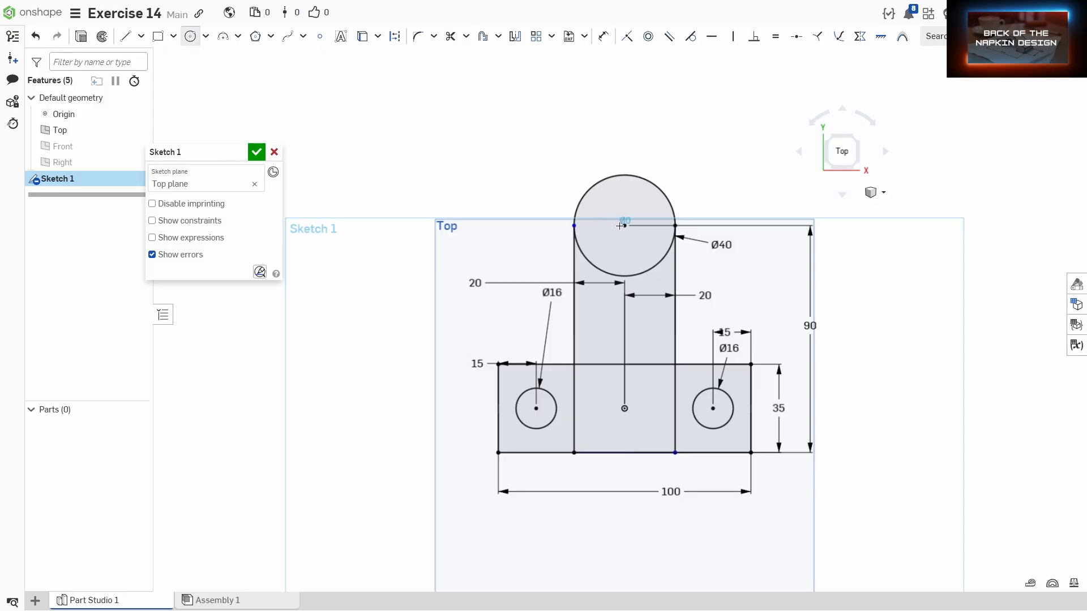
{"action": "left_click", "coordinate": [591, 215]}
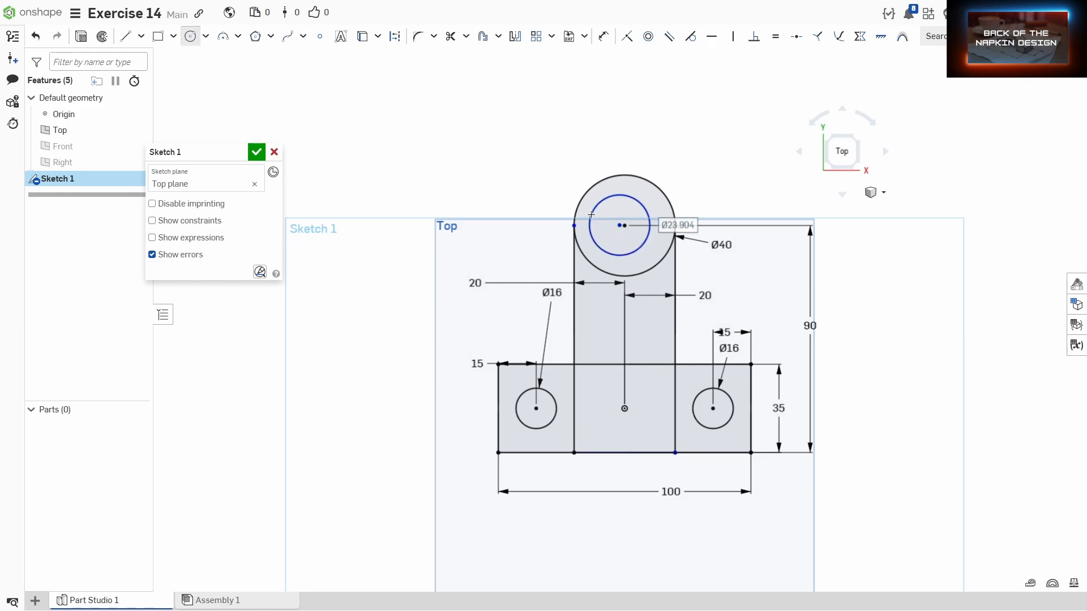
{"action": "key", "text": "d"}
{"action": "left_click", "coordinate": [591, 215]}
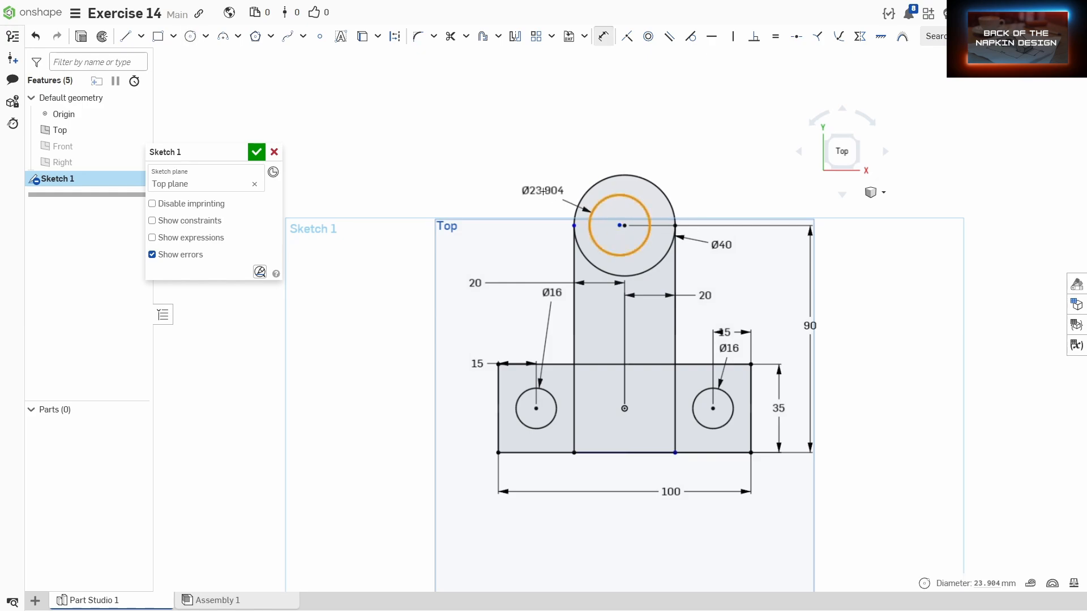
{"action": "left_click", "coordinate": [544, 193]}
{"action": "type", "text": "30"}
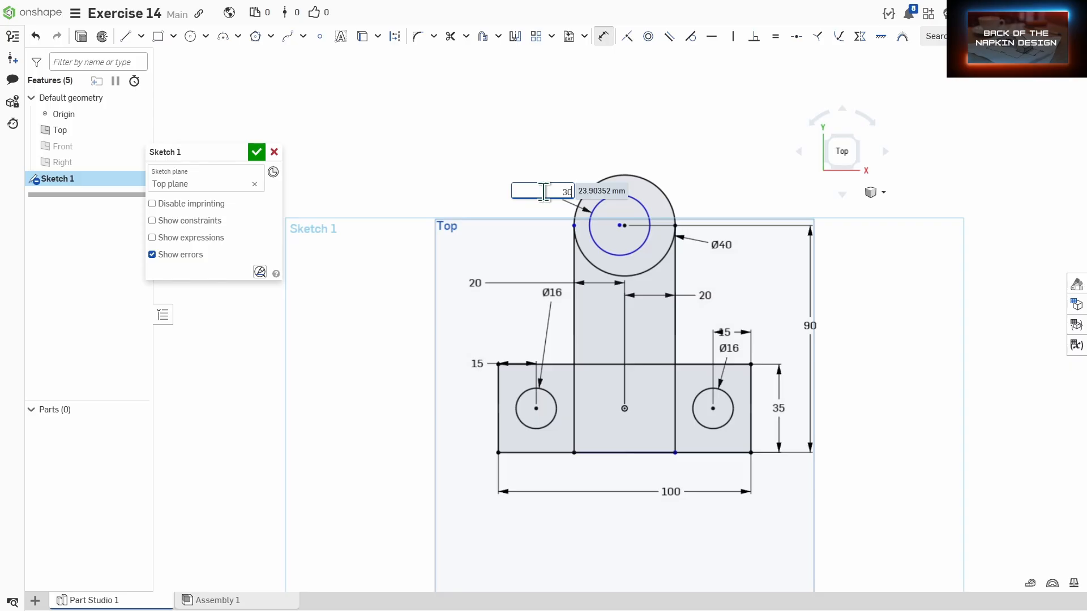
{"action": "key", "text": "Return"}
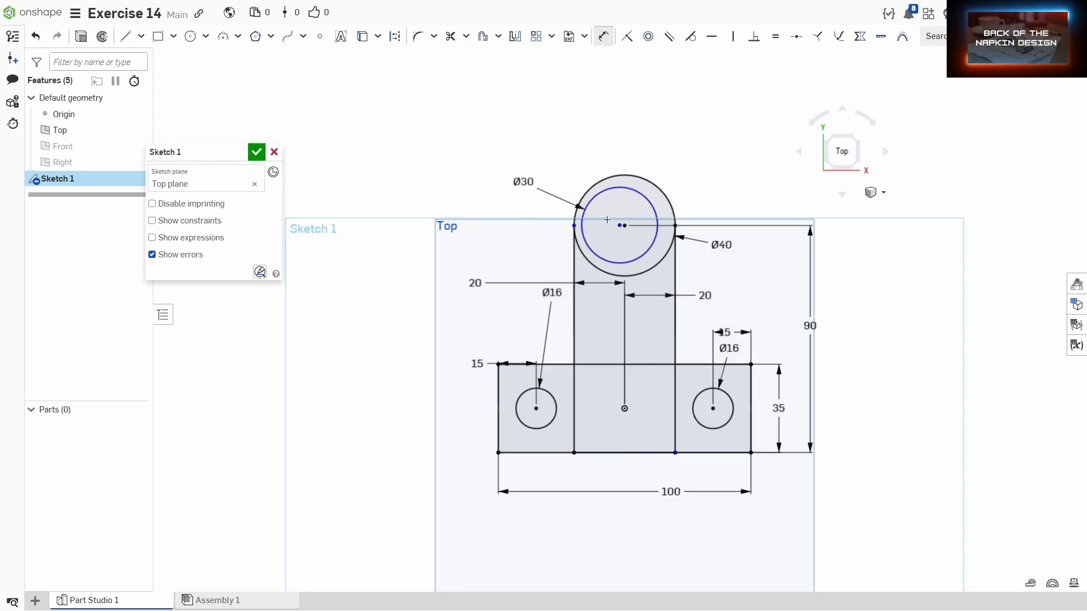
Make the 30 mm circle's centre coincident with the 40 mm circle's centre.
{"action": "scroll", "coordinate": [598, 212], "scroll_direction": "up", "scroll_amount": 3}
{"action": "scroll", "coordinate": [609, 244], "scroll_direction": "up", "scroll_amount": 3}
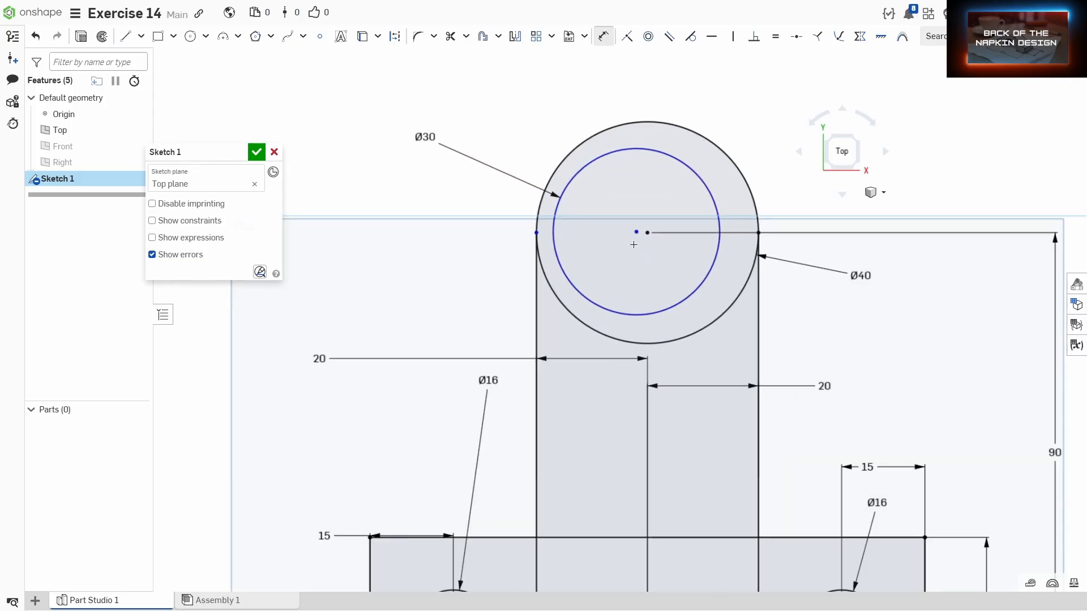
{"action": "left_click", "coordinate": [637, 231]}
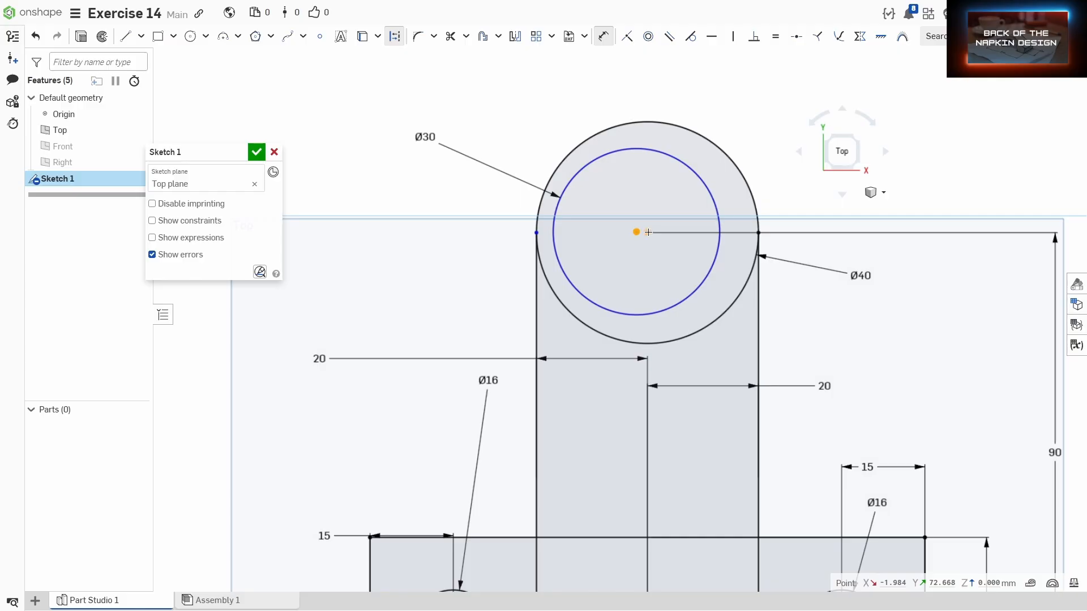
{"action": "left_click", "coordinate": [647, 232]}
{"action": "left_click", "coordinate": [638, 260]}
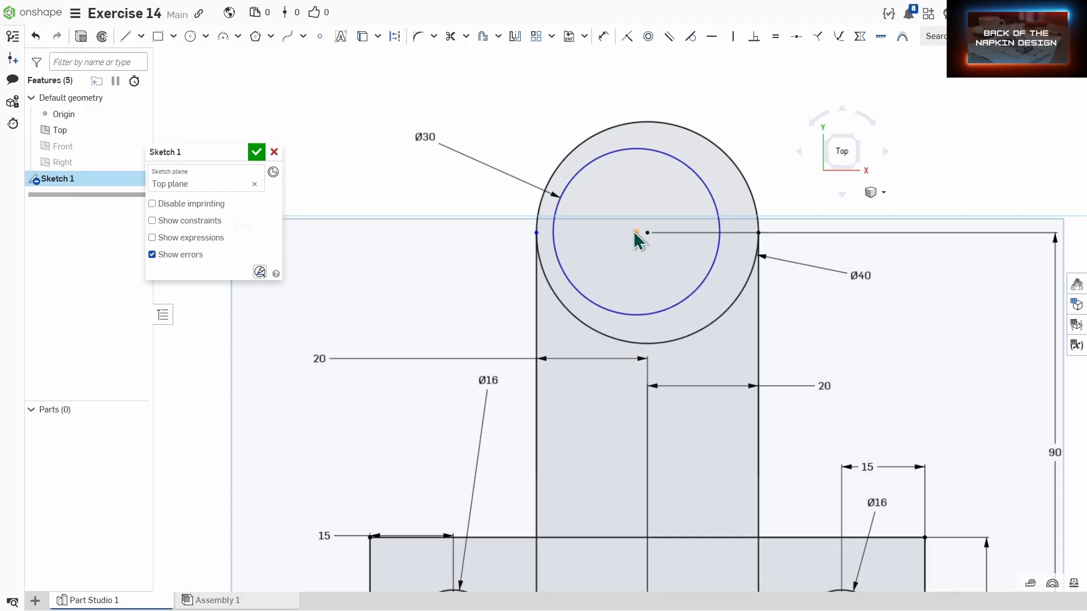
{"action": "left_click", "coordinate": [637, 232]}
{"action": "left_click", "coordinate": [648, 233]}
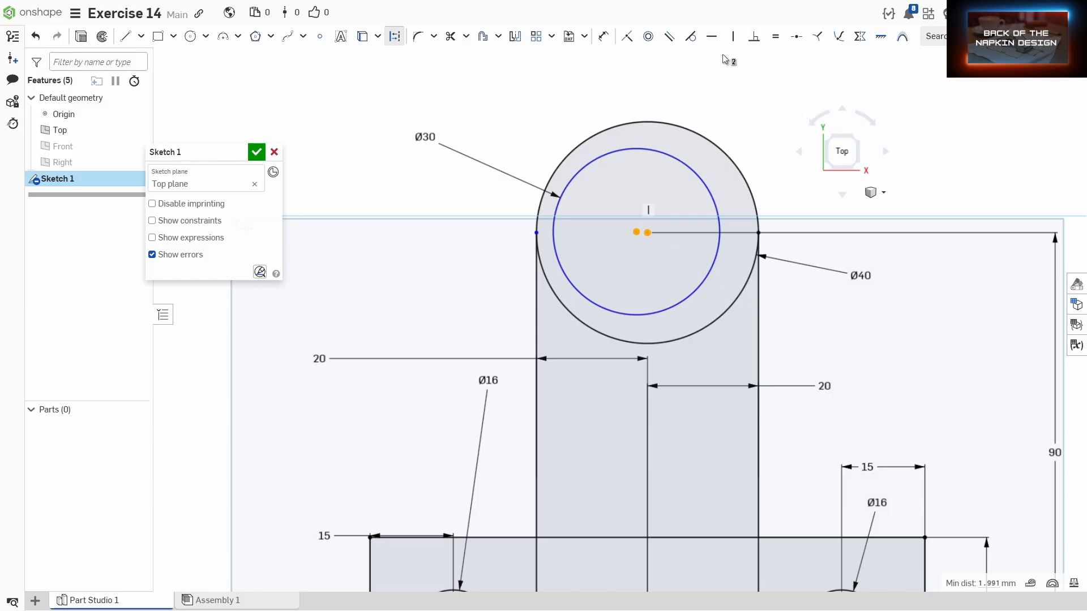
{"action": "left_click", "coordinate": [627, 37]}
{"action": "scroll", "coordinate": [657, 184], "scroll_direction": "down", "scroll_amount": 2}
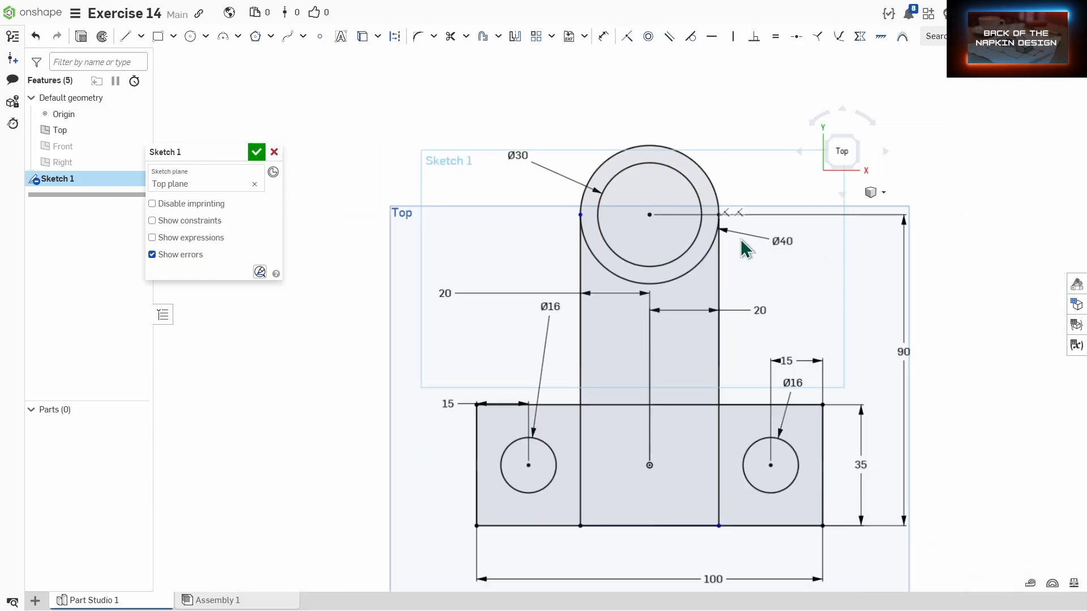
Sketch a corner rectangle about 12 by 30 mm around the origin, standing on the base rectangle's lower edge.
{"action": "middle_click_drag", "start_coordinate": [784, 301], "coordinate": [757, 245]}
{"action": "scroll", "coordinate": [756, 255], "scroll_direction": "down", "scroll_amount": 2}
{"action": "middle_click_drag", "start_coordinate": [757, 300], "coordinate": [754, 223]}
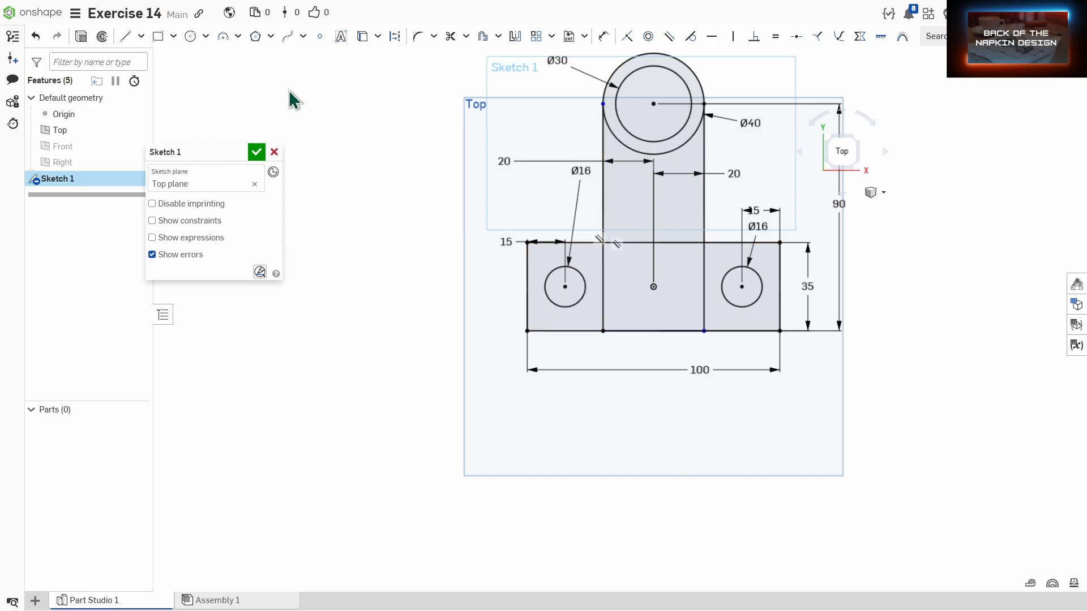
{"action": "left_click", "coordinate": [159, 39]}
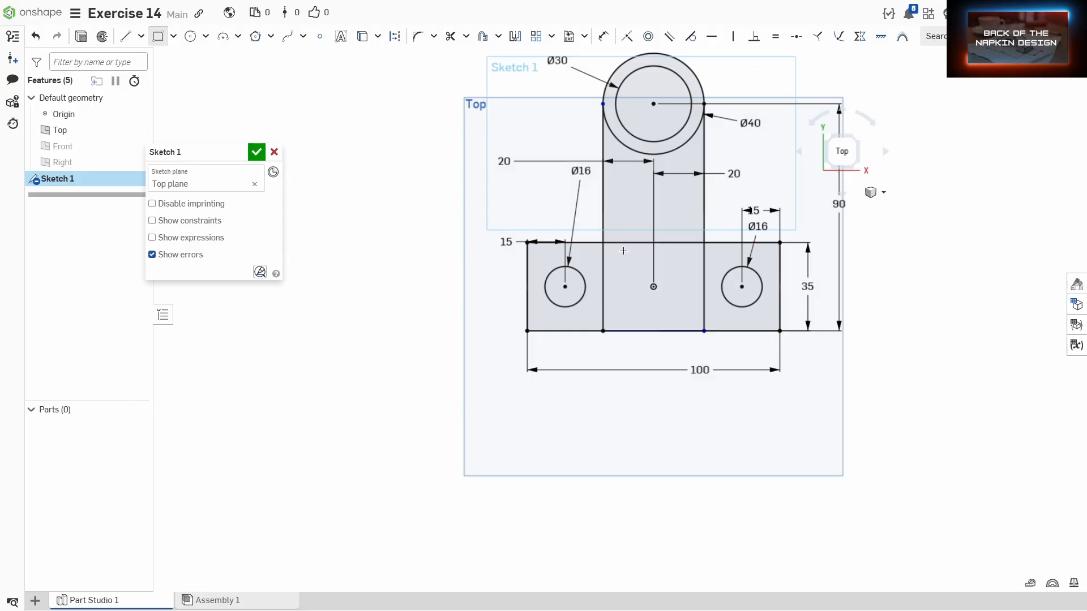
{"action": "left_click", "coordinate": [639, 331]}
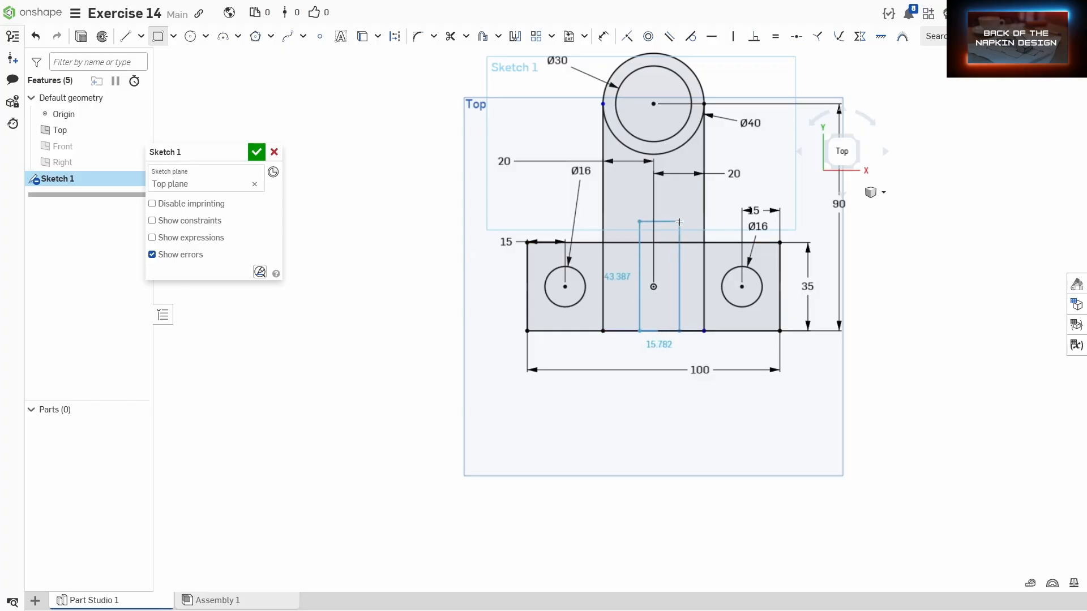
{"action": "left_click", "coordinate": [669, 256]}
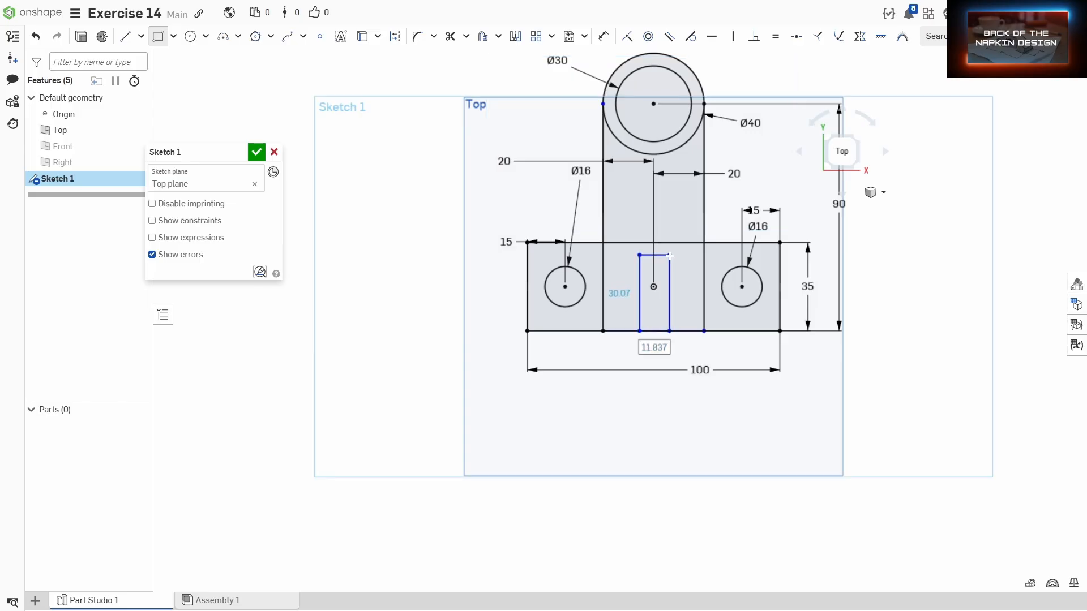
Dimension the small rectangle's left edge 10 mm from the origin.
{"action": "key", "text": "d"}
{"action": "left_click", "coordinate": [655, 291]}
{"action": "left_click", "coordinate": [640, 294]}
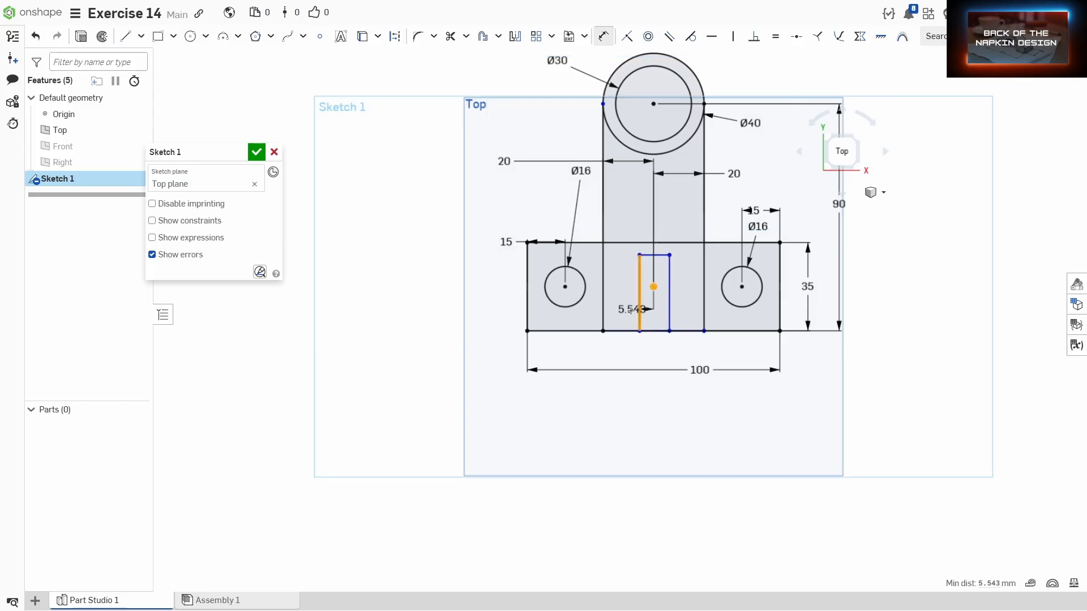
{"action": "left_click", "coordinate": [632, 310]}
{"action": "type", "text": "10"}
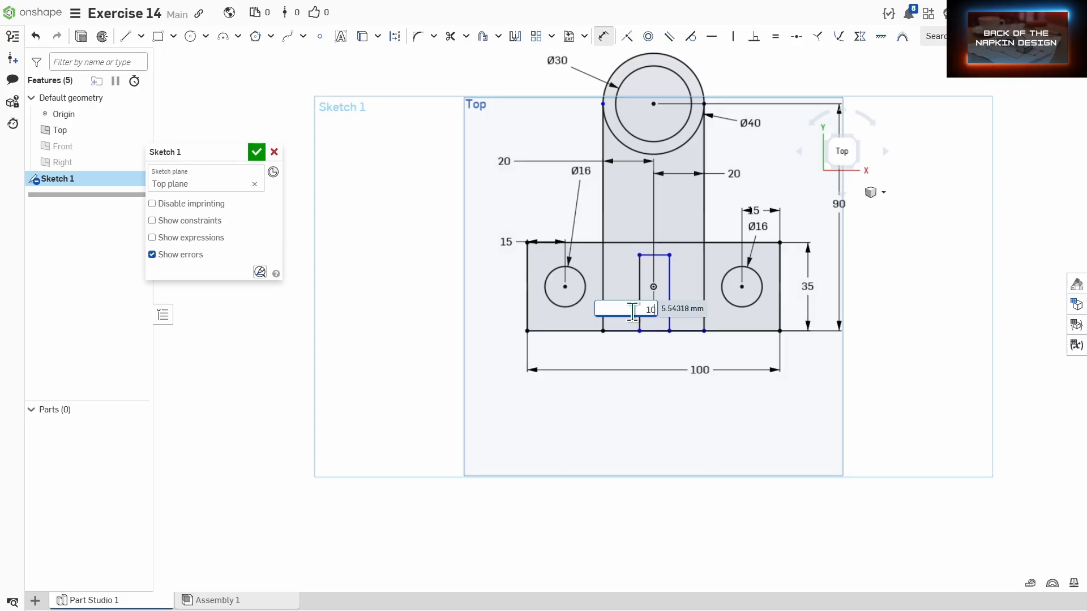
{"action": "key", "text": "Return"}
Dimension the small rectangle's right edge 10 mm from the origin.
{"action": "scroll", "coordinate": [656, 299], "scroll_direction": "up", "scroll_amount": 3}
{"action": "left_click", "coordinate": [632, 285]}
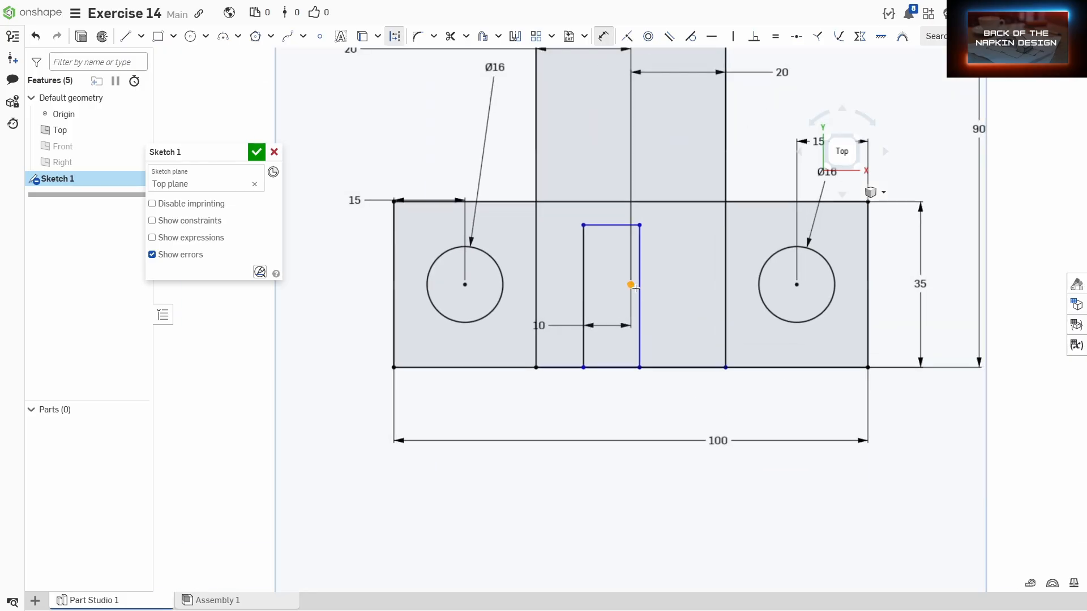
{"action": "left_click", "coordinate": [640, 294]}
{"action": "left_click", "coordinate": [674, 312]}
{"action": "type", "text": "10"}
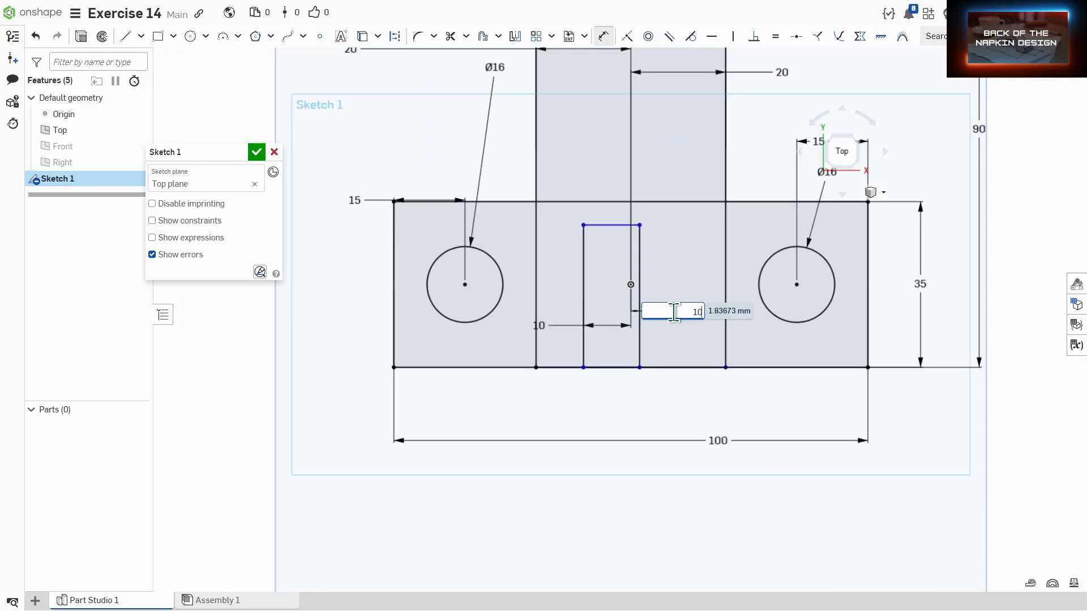
{"action": "key", "text": "Return"}
{"action": "scroll", "coordinate": [728, 326], "scroll_direction": "down", "scroll_amount": 3}
{"action": "key", "text": "Escape"}
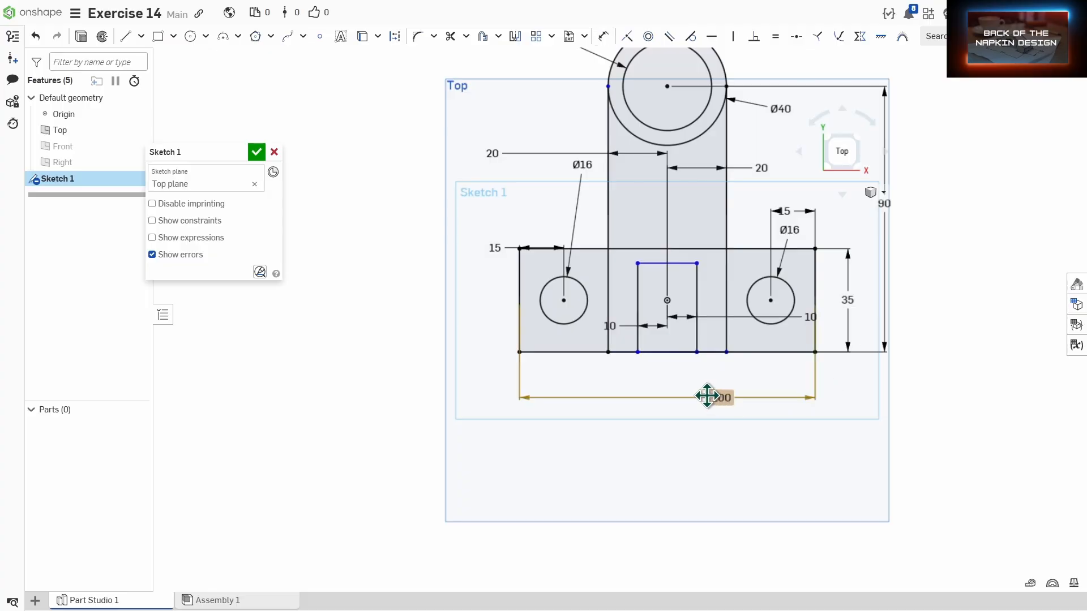
{"action": "key", "text": "d"}
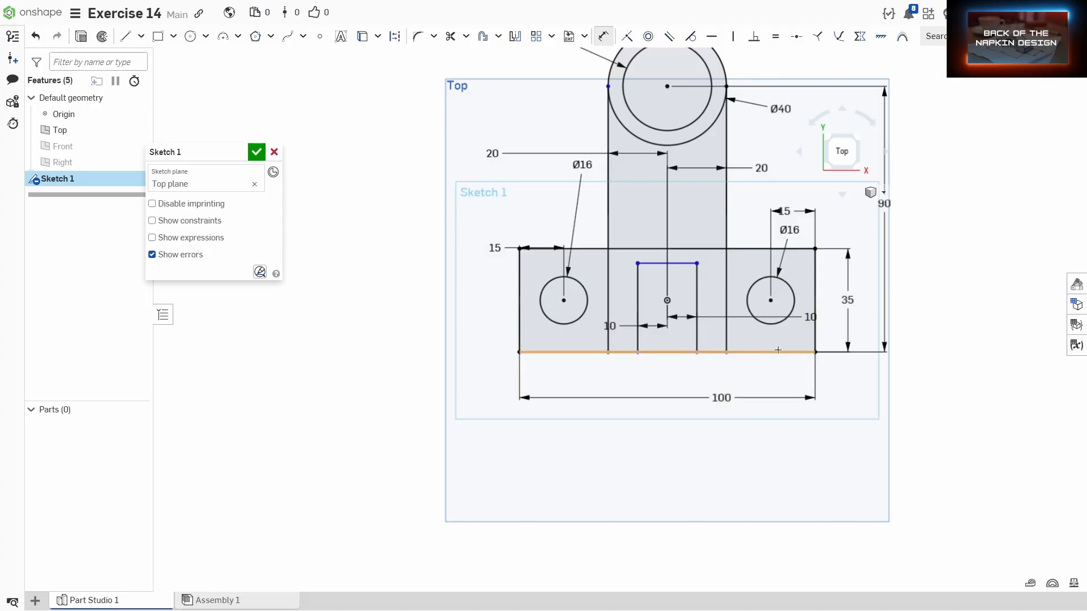
{"action": "left_click", "coordinate": [757, 352]}
{"action": "left_click", "coordinate": [680, 268]}
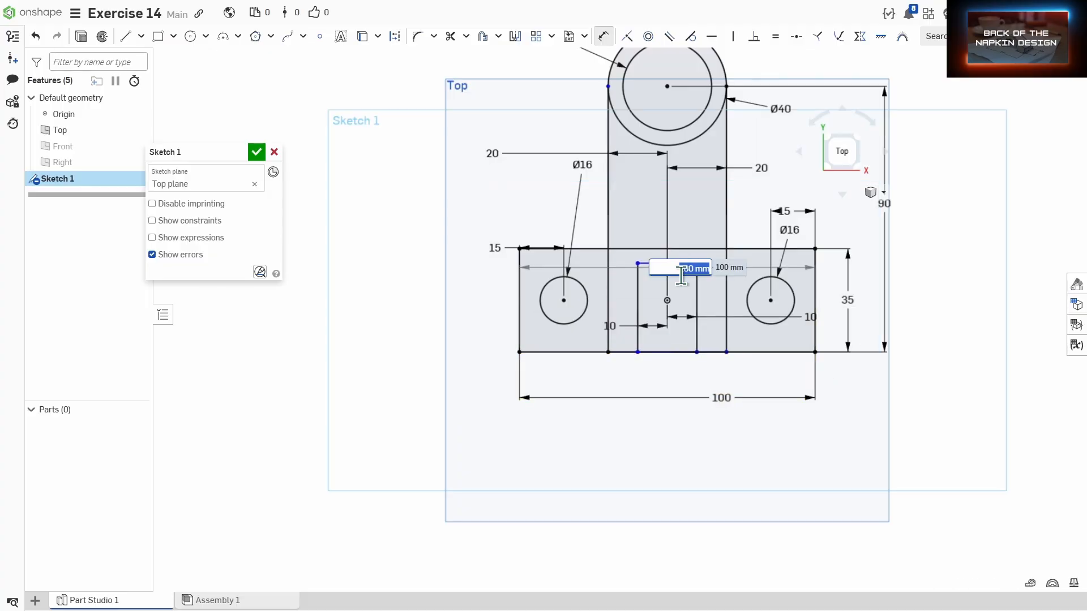
{"action": "key", "text": "Escape"}
{"action": "key", "text": "ctrl+z"}
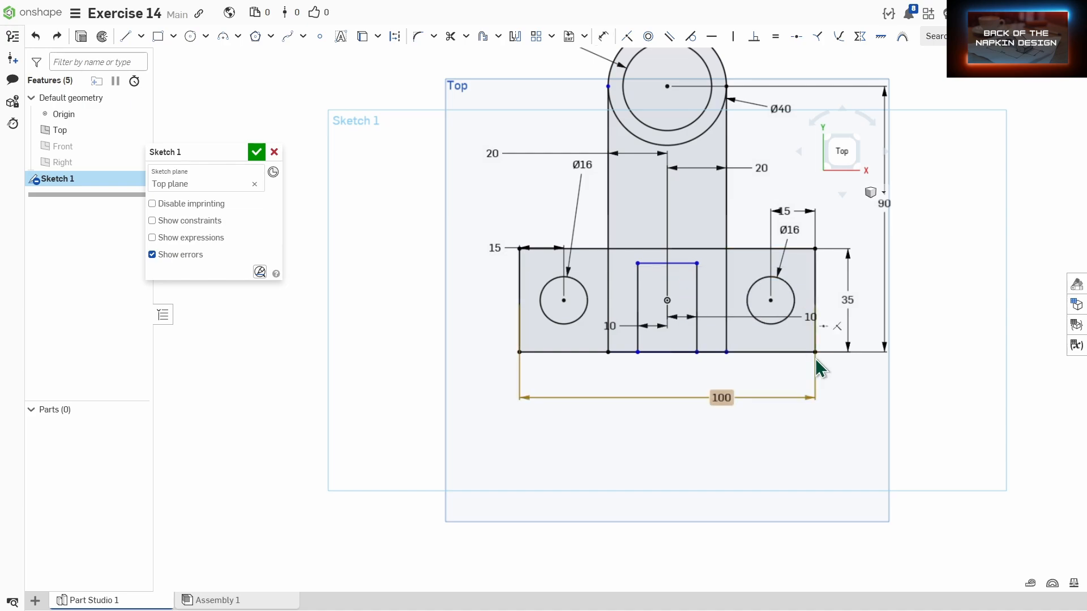
Dimension the small rectangle's upper edge 25 mm from the base rectangle's lower edge.
{"action": "key", "text": "d"}
{"action": "left_click", "coordinate": [793, 352]}
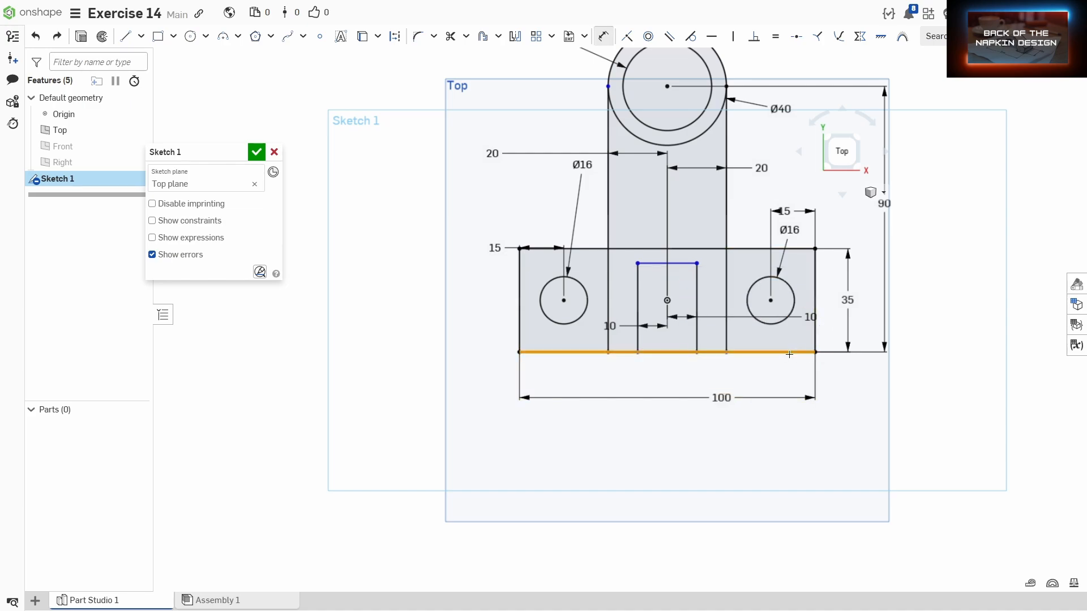
{"action": "left_click", "coordinate": [680, 264]}
{"action": "left_click", "coordinate": [478, 312]}
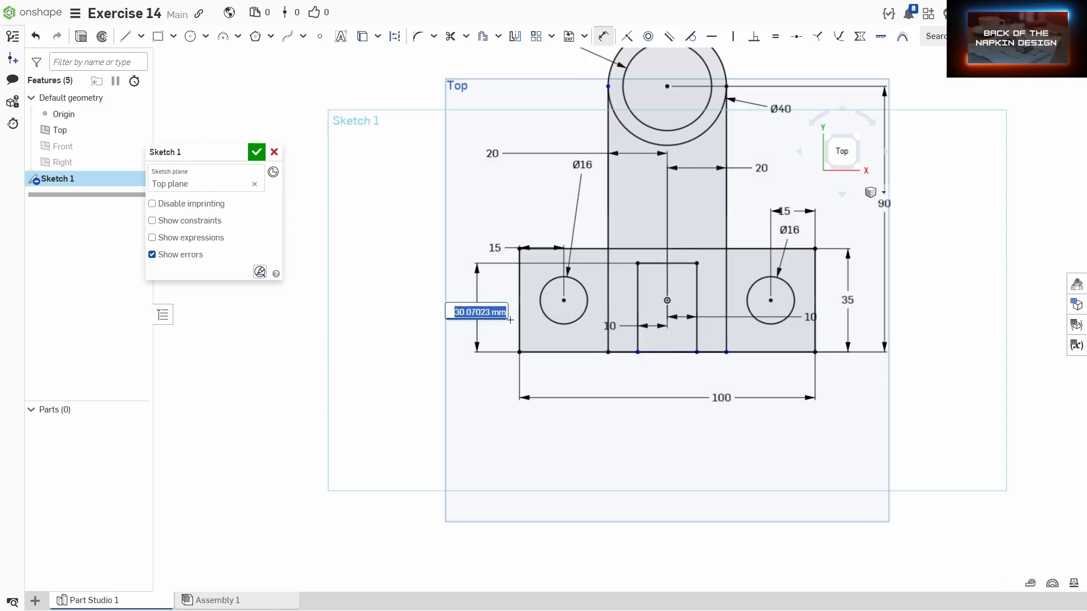
{"action": "type", "text": "25"}
{"action": "key", "text": "Return"}
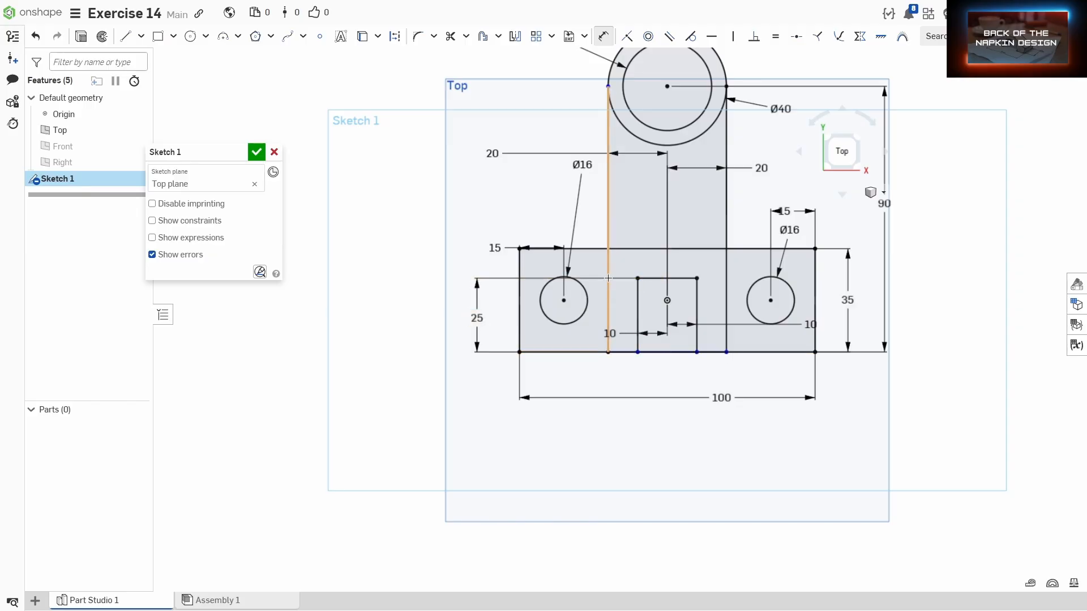
Draw horizontal lines along the small rectangle's upper edge, extending slightly past both vertical sides of the 40 mm wide upright.
{"action": "key", "text": "l"}
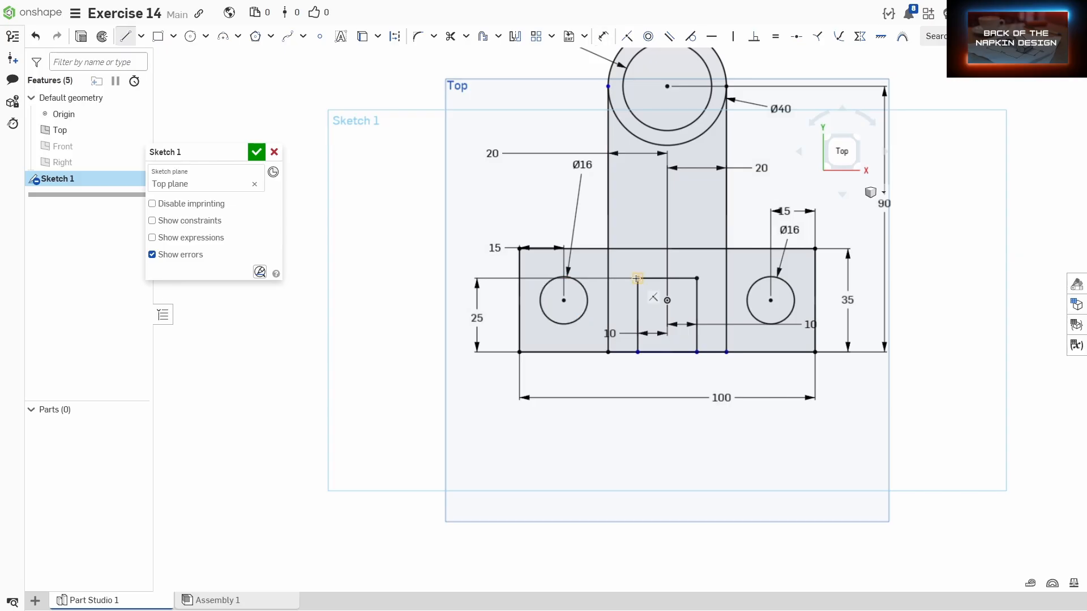
{"action": "left_click", "coordinate": [638, 278]}
{"action": "scroll", "coordinate": [597, 279], "scroll_direction": "up", "scroll_amount": 3}
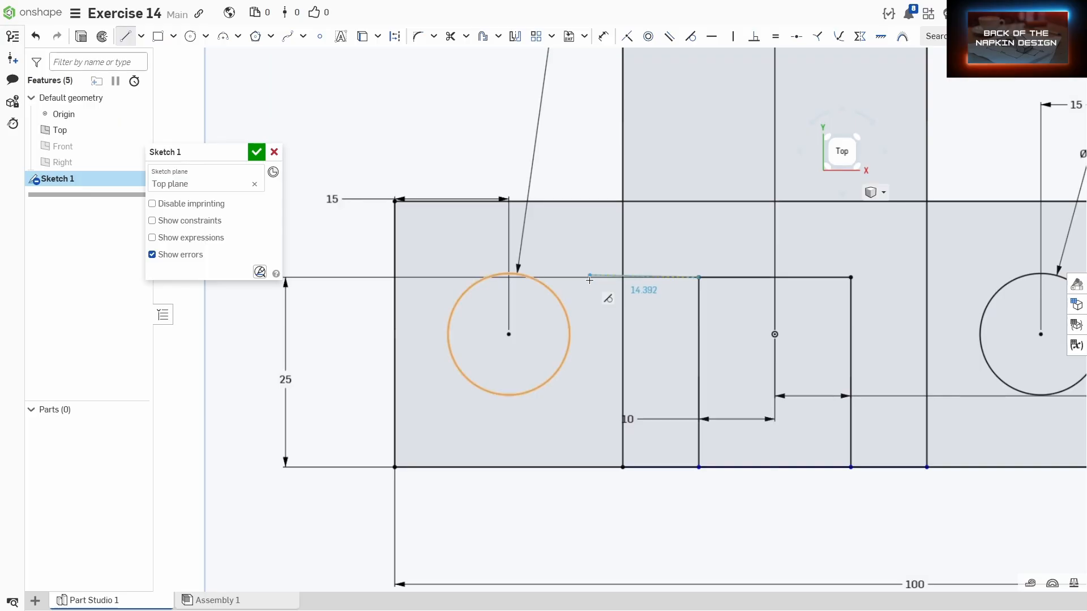
{"action": "scroll", "coordinate": [620, 282], "scroll_direction": "up", "scroll_amount": 3}
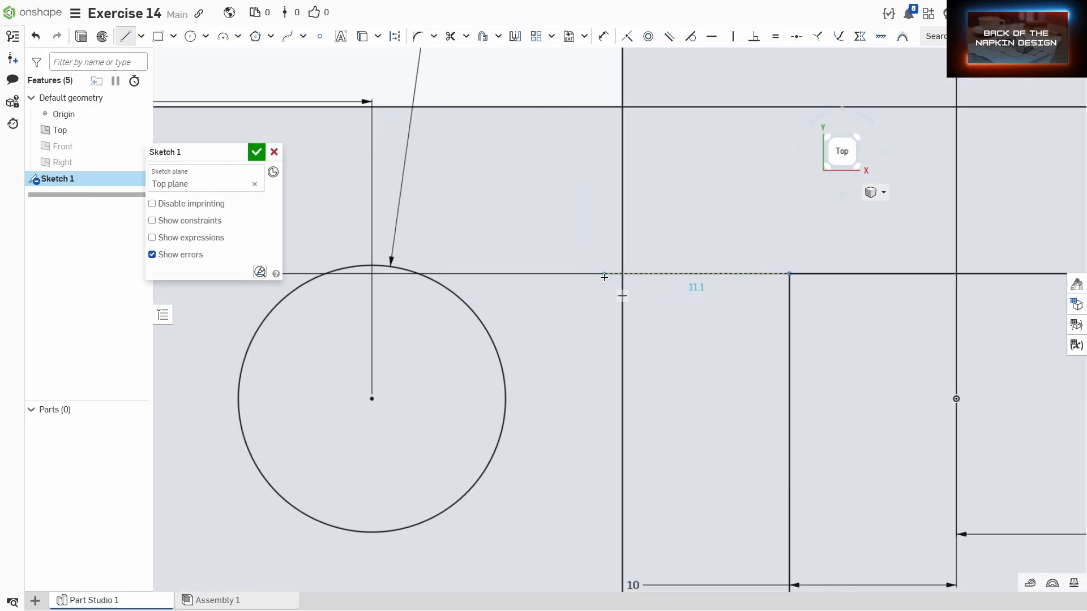
{"action": "left_click", "coordinate": [604, 277]}
{"action": "scroll", "coordinate": [617, 342], "scroll_direction": "down", "scroll_amount": 5}
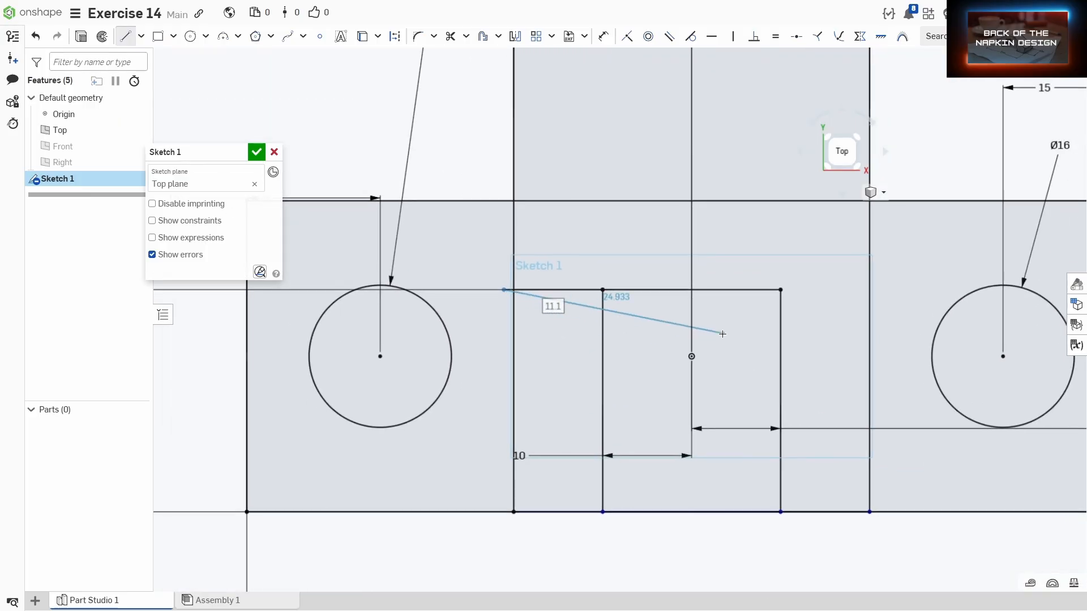
{"action": "left_click", "coordinate": [876, 287]}
Trim the ends of the horizontal line that stick out beyond both vertical sides of the upright.
{"action": "key", "text": "m"}
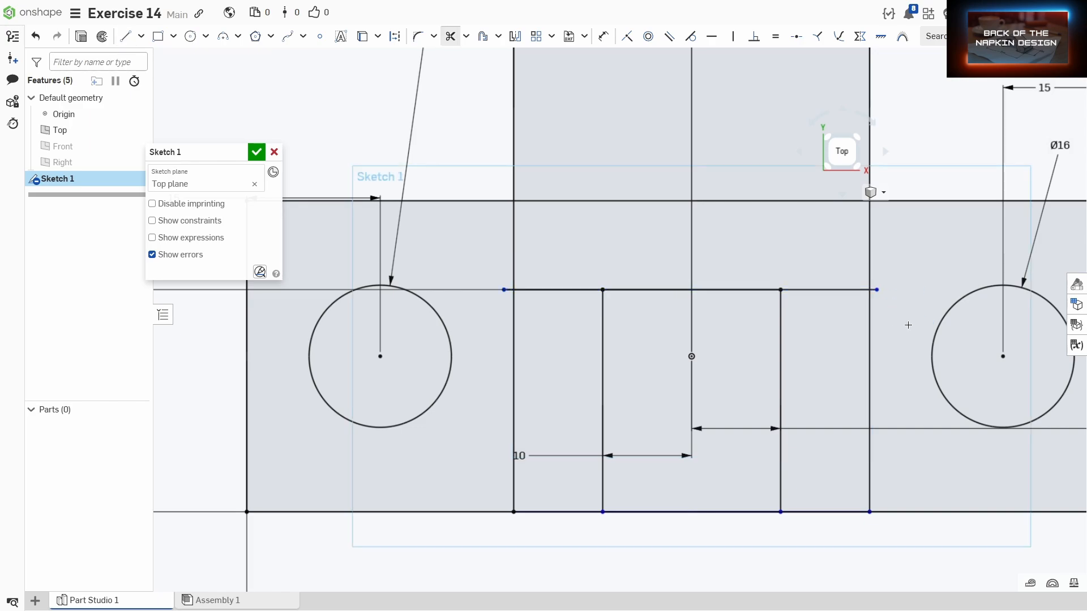
{"action": "scroll", "coordinate": [892, 321], "scroll_direction": "up", "scroll_amount": 4}
{"action": "scroll", "coordinate": [865, 295], "scroll_direction": "down", "scroll_amount": 3}
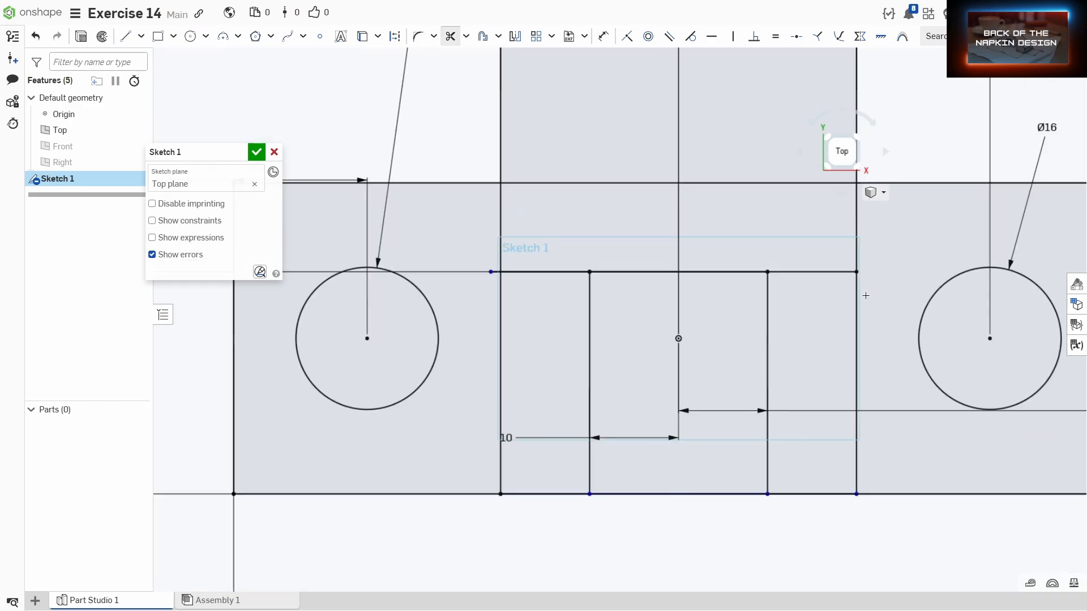
{"action": "middle_click_drag", "start_coordinate": [574, 329], "coordinate": [702, 293]}
{"action": "scroll", "coordinate": [702, 294], "scroll_direction": "up", "scroll_amount": 3}
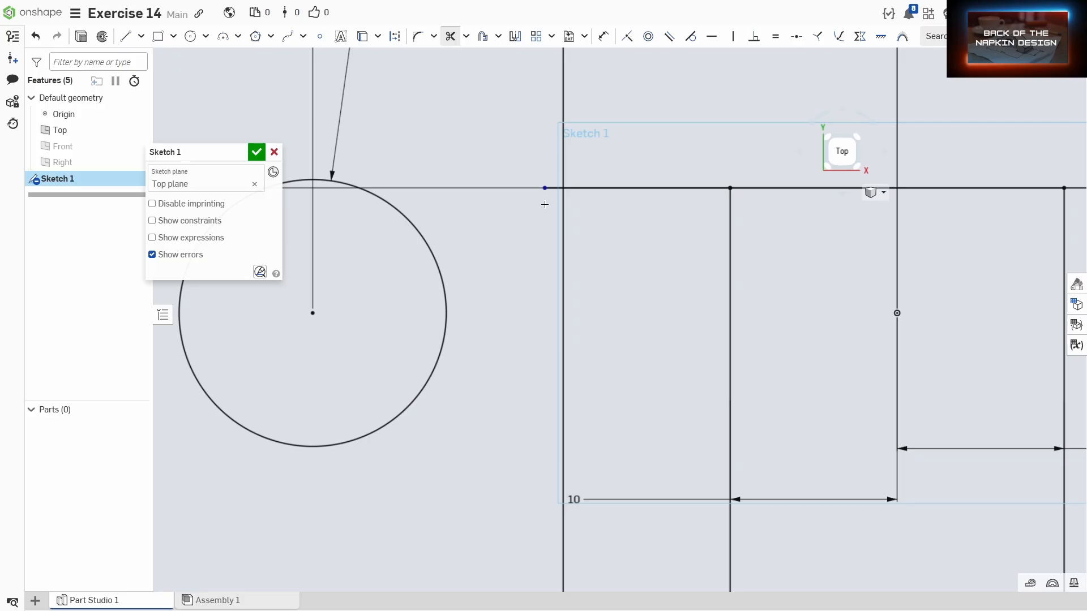
{"action": "scroll", "coordinate": [582, 238], "scroll_direction": "down", "scroll_amount": 4}
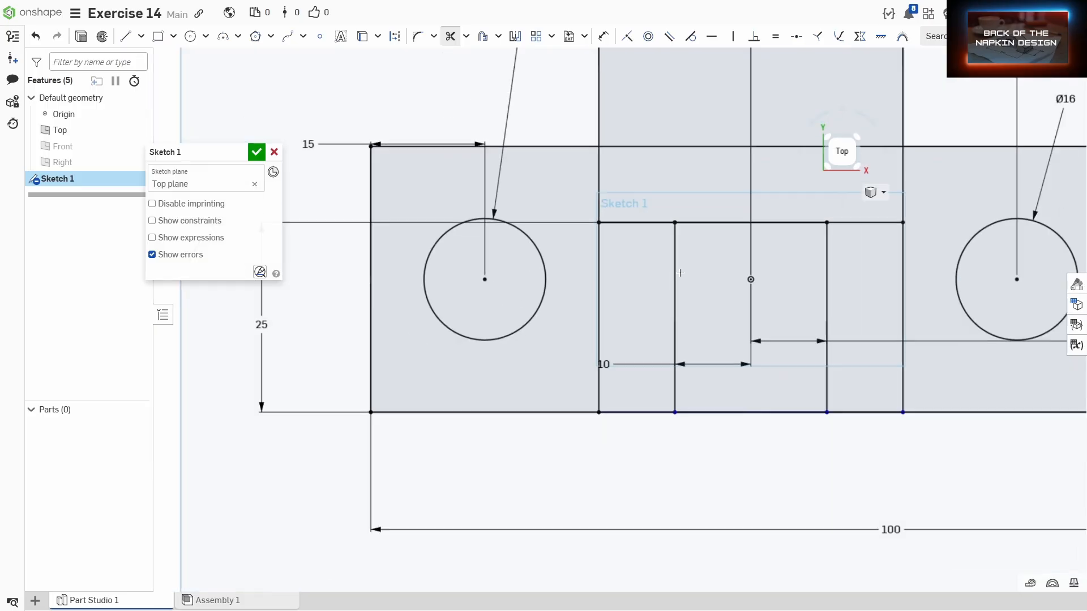
{"action": "scroll", "coordinate": [708, 275], "scroll_direction": "down", "scroll_amount": 3}
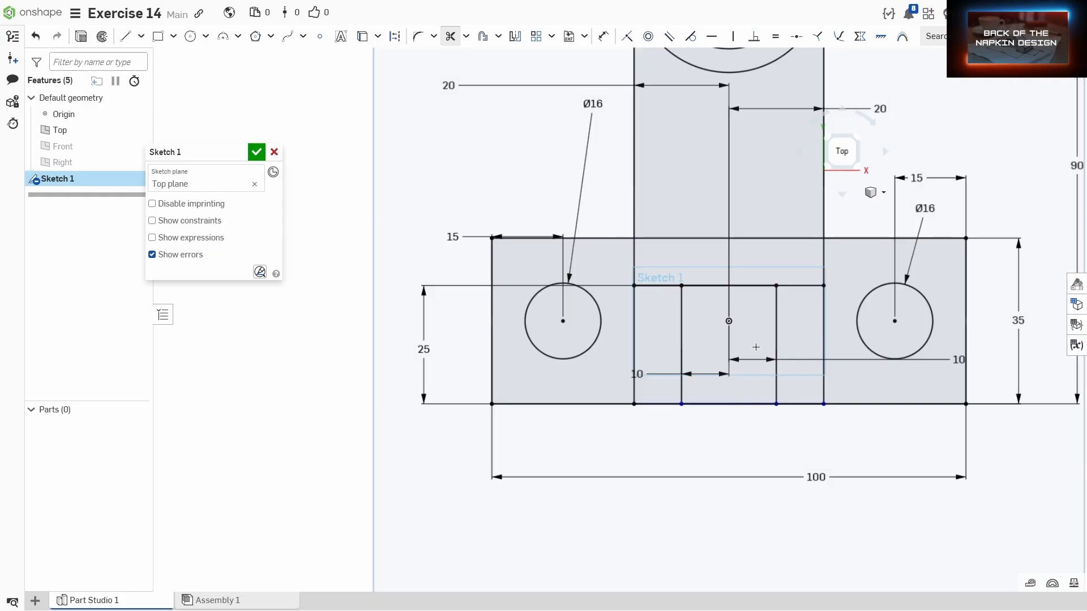
{"action": "key", "text": "f"}
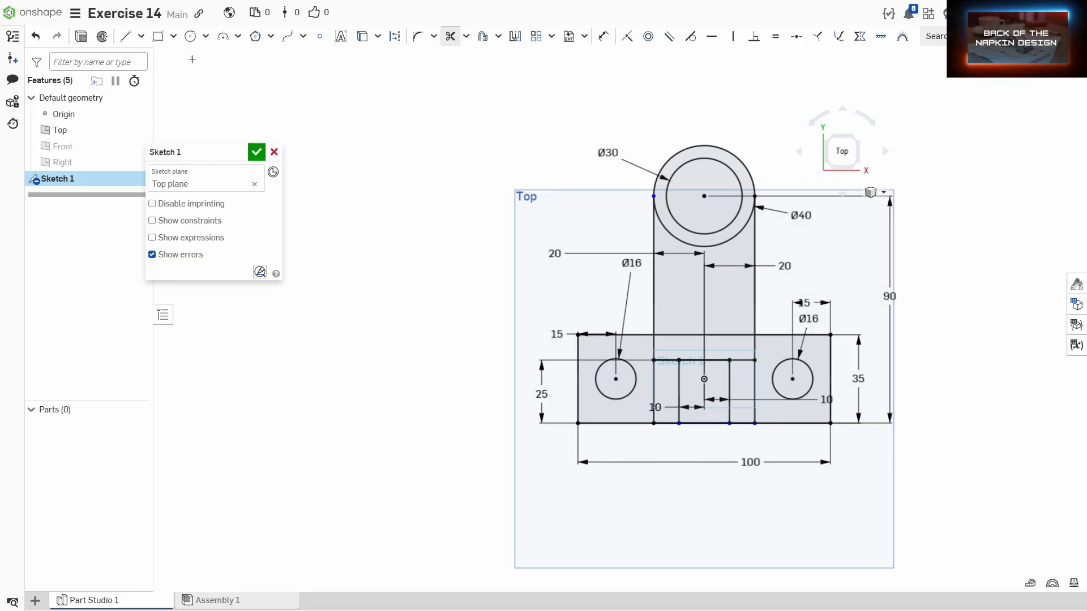
Finish the sketch and extrude the two outer base regions around the 16 mm holes 10 mm downward.
{"action": "left_click", "coordinate": [257, 152]}
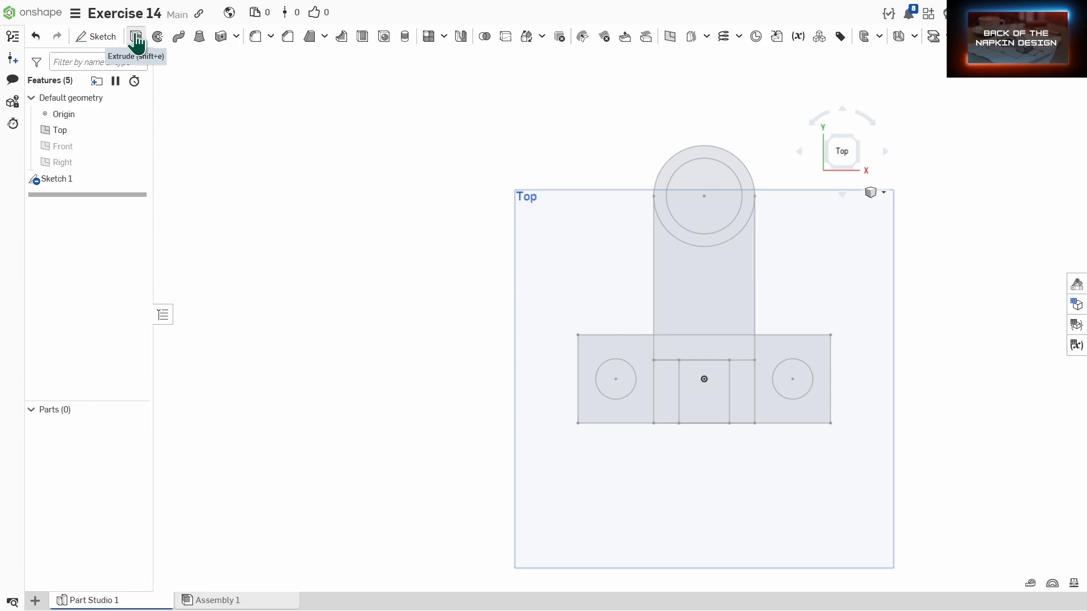
{"action": "left_click", "coordinate": [136, 37]}
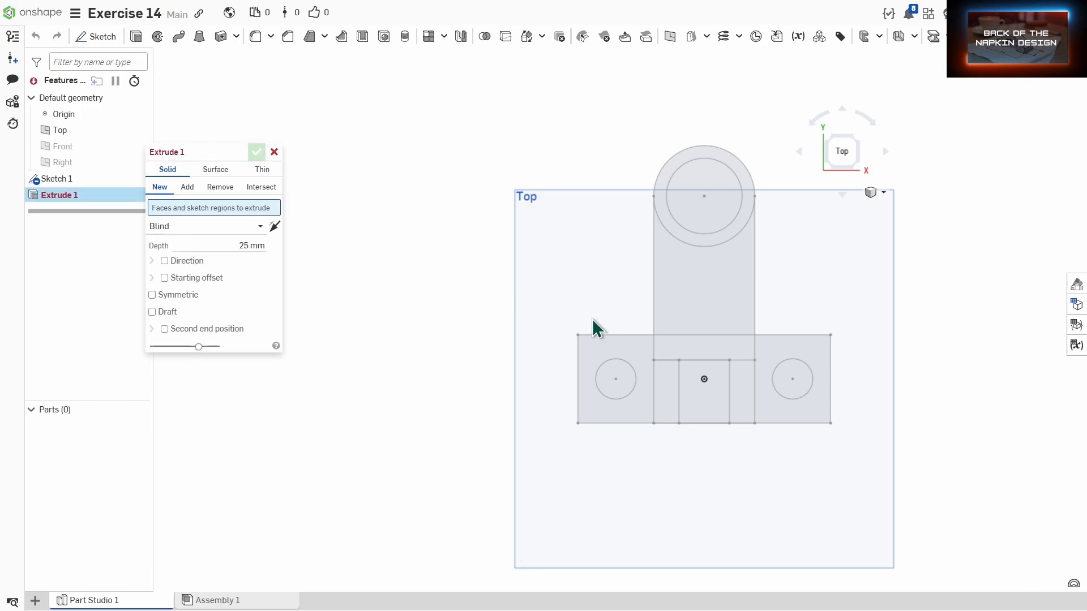
{"action": "mouse_move", "coordinate": [592, 319]}
{"action": "right_mouse_down"}
{"action": "mouse_move", "coordinate": [586, 274]}
{"action": "mouse_move", "coordinate": [558, 274]}
{"action": "mouse_move", "coordinate": [598, 333]}
{"action": "right_mouse_up"}
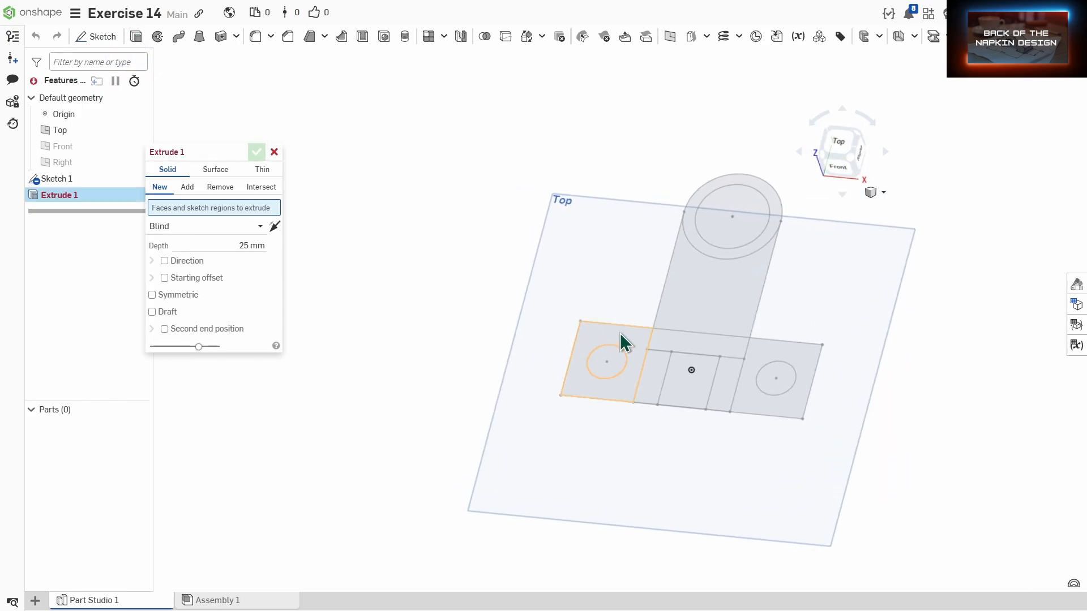
{"action": "left_click", "coordinate": [620, 333]}
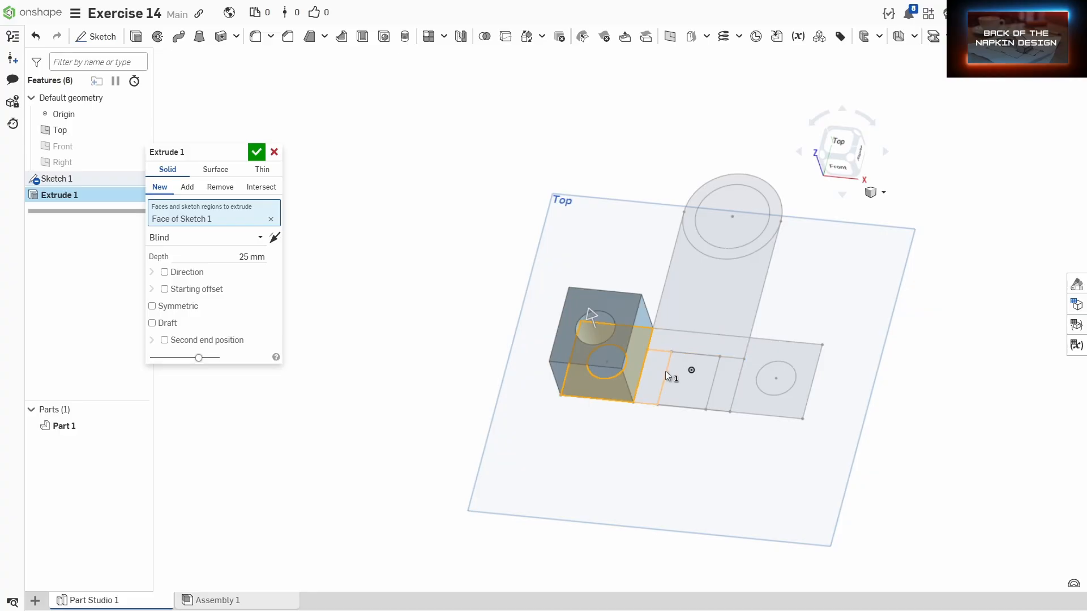
{"action": "left_click", "coordinate": [763, 348]}
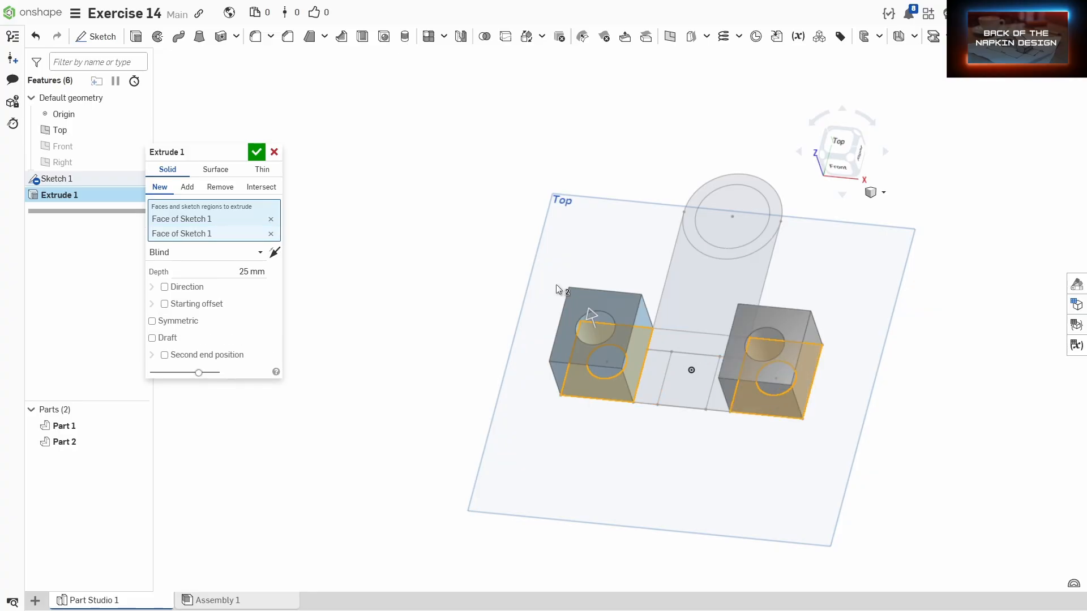
{"action": "left_click_drag", "start_coordinate": [209, 151], "coordinate": [447, 88]}
{"action": "left_click", "coordinate": [509, 180]}
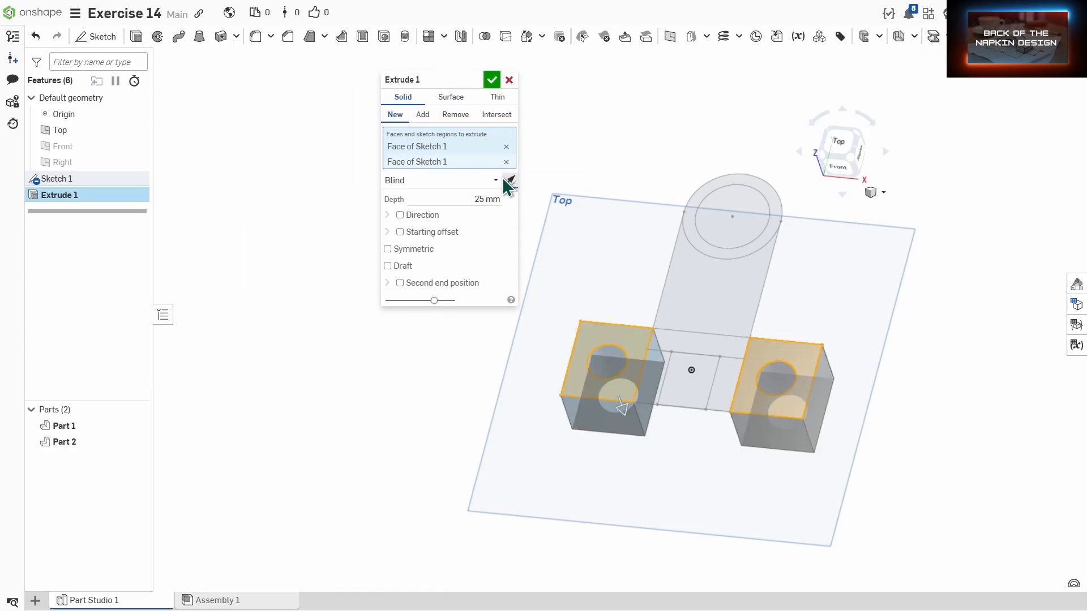
{"action": "left_click", "coordinate": [460, 199]}
{"action": "type", "text": "1"}
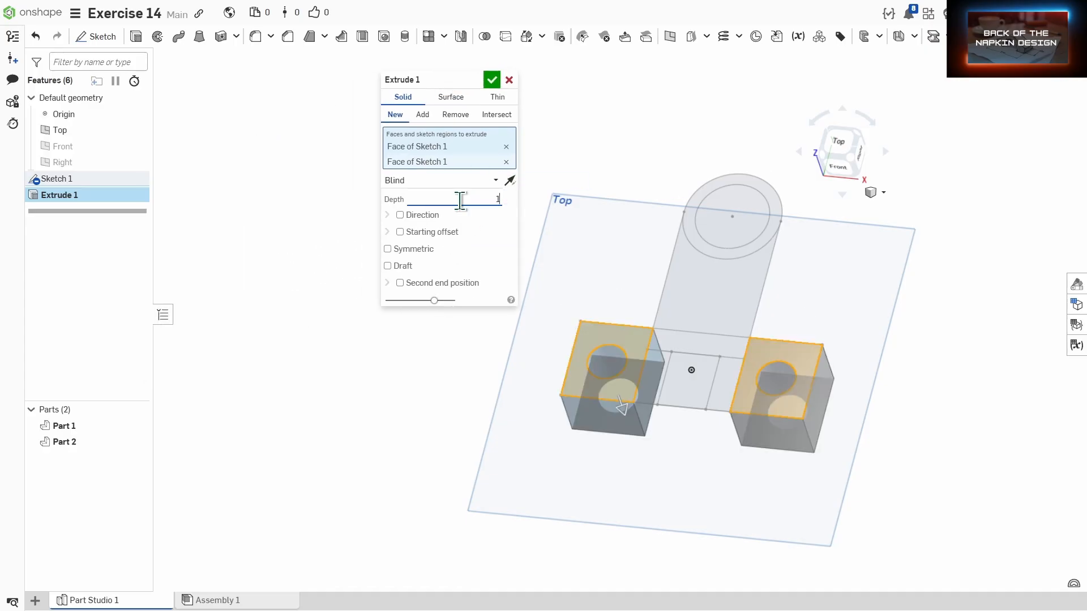
{"action": "type", "text": "0"}
{"action": "key", "text": "Return"}
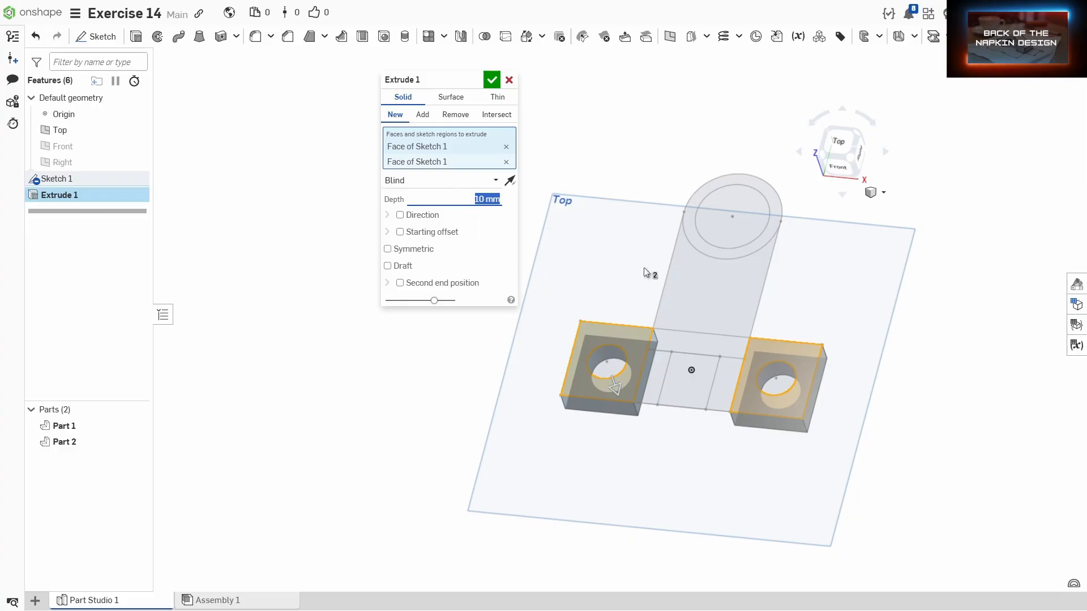
Include the narrow regions flanking the central rectangle in the base extrusion, leave the central rectangle out, and accept the feature.
{"action": "left_click", "coordinate": [657, 377]}
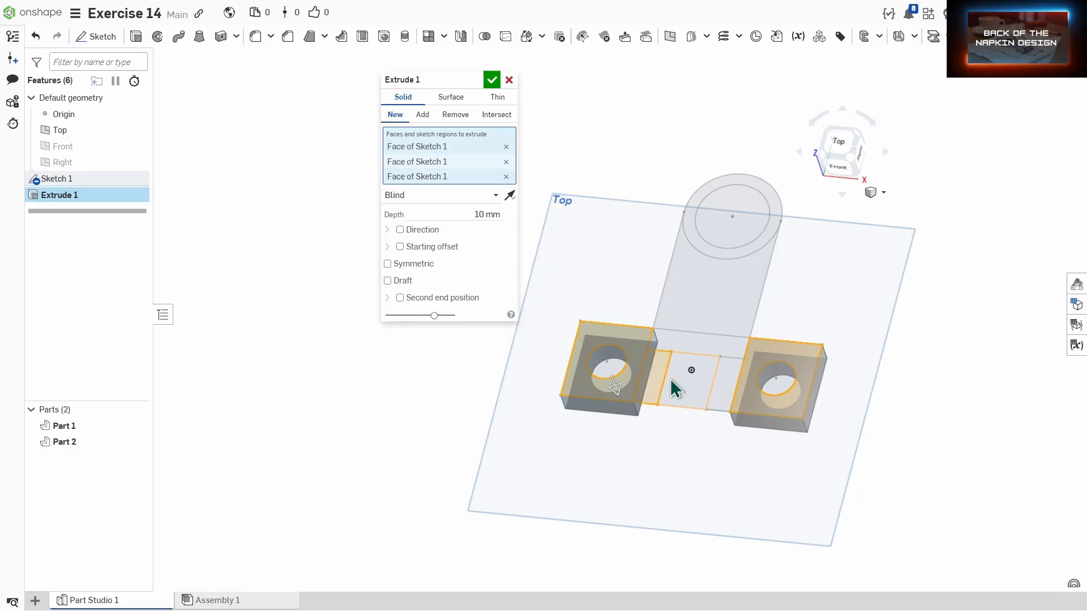
{"action": "left_click", "coordinate": [678, 382]}
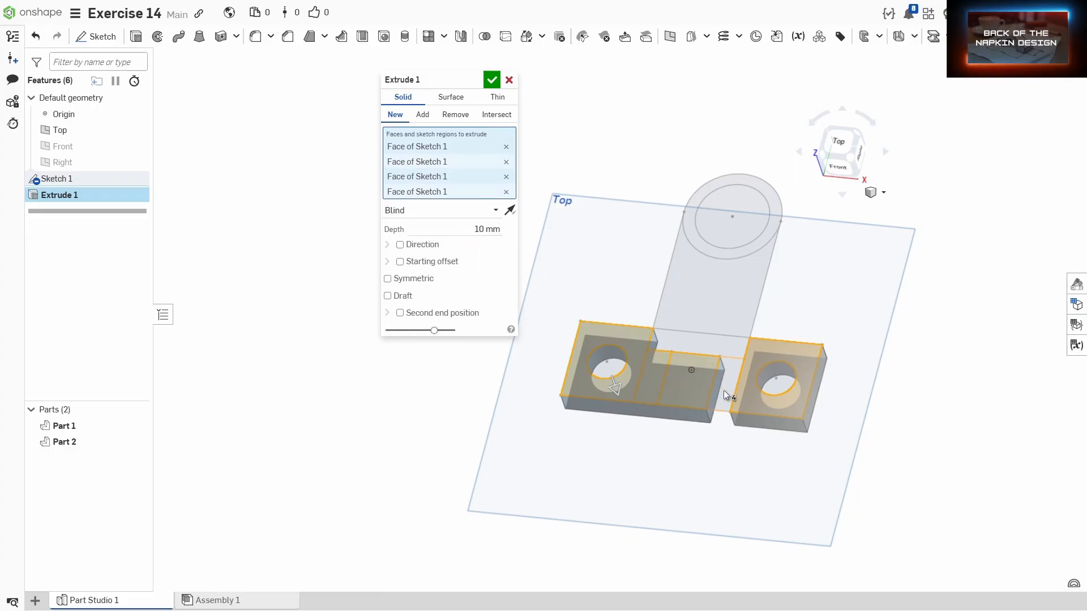
{"action": "left_click", "coordinate": [724, 389]}
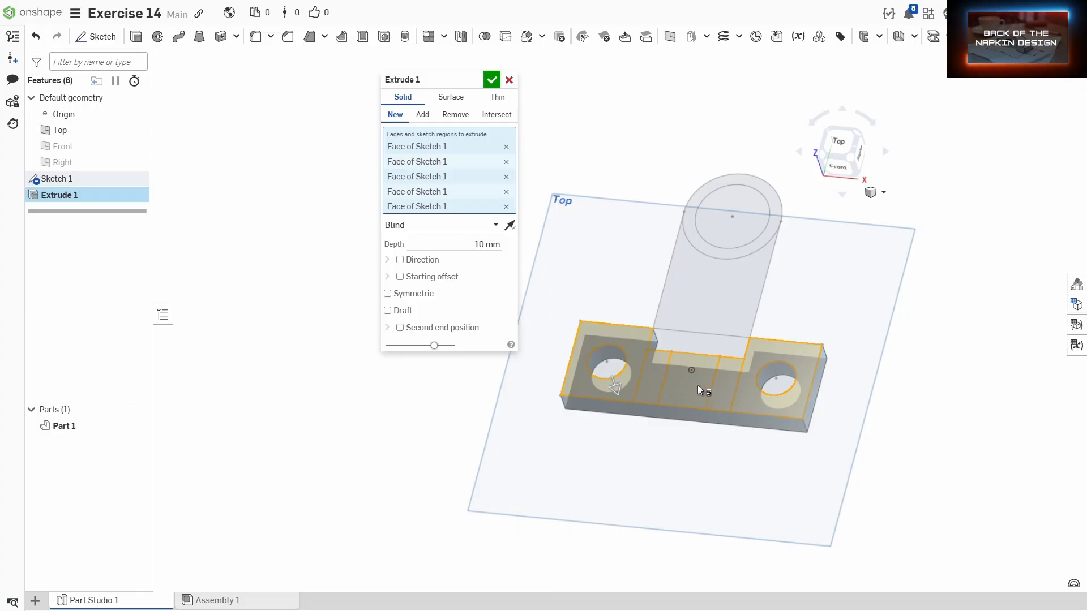
{"action": "left_click", "coordinate": [697, 386]}
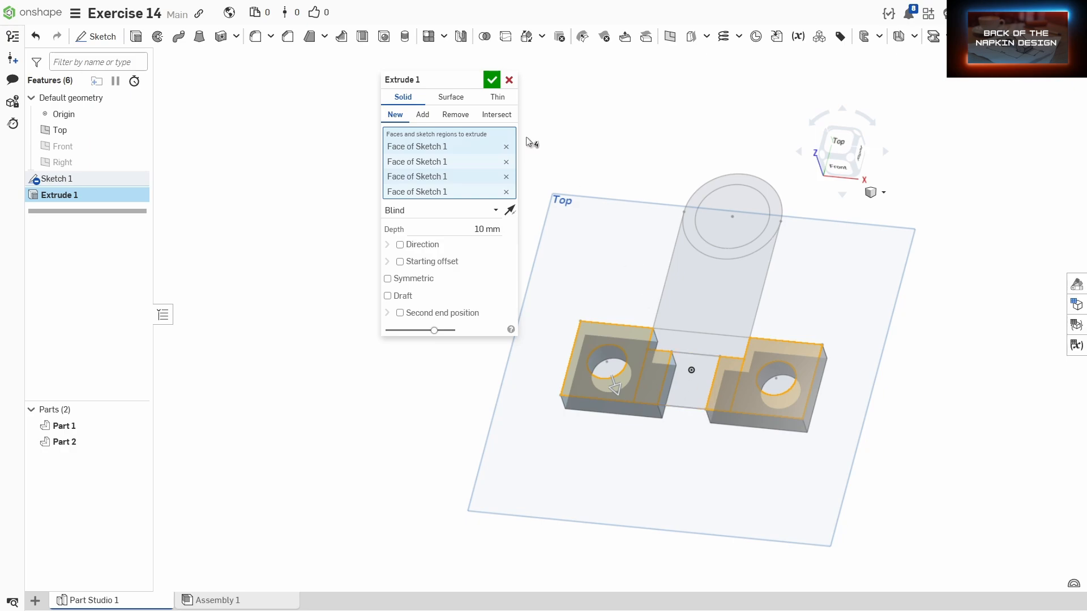
{"action": "left_click", "coordinate": [489, 81]}
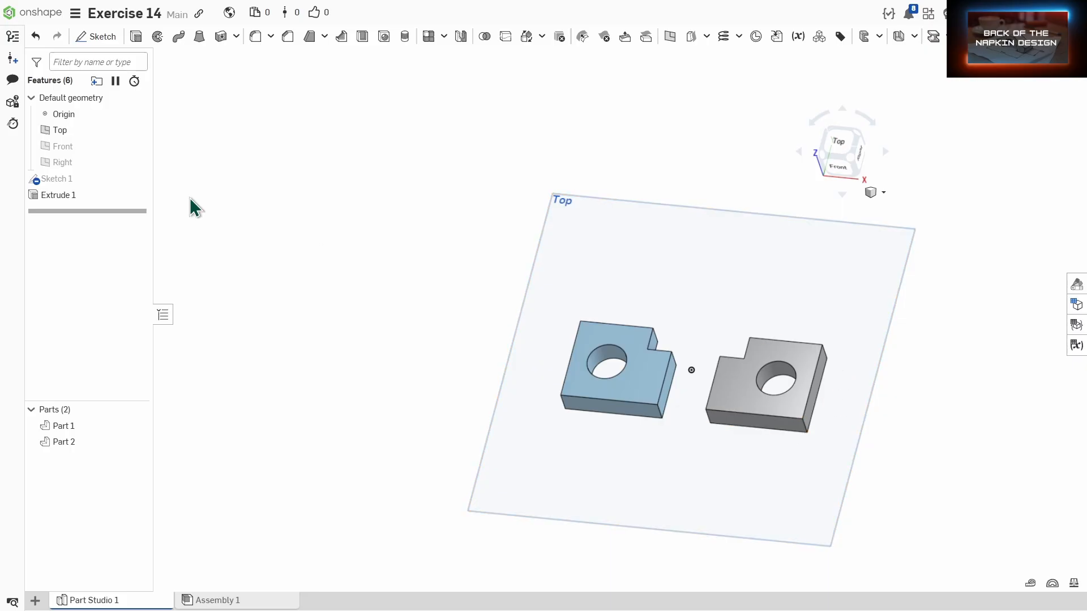
Show Sketch 1 and extrude the central rectangle between the two base pieces 45 mm as a new part, with a starting offset enabled.
{"action": "left_click", "coordinate": [138, 177]}
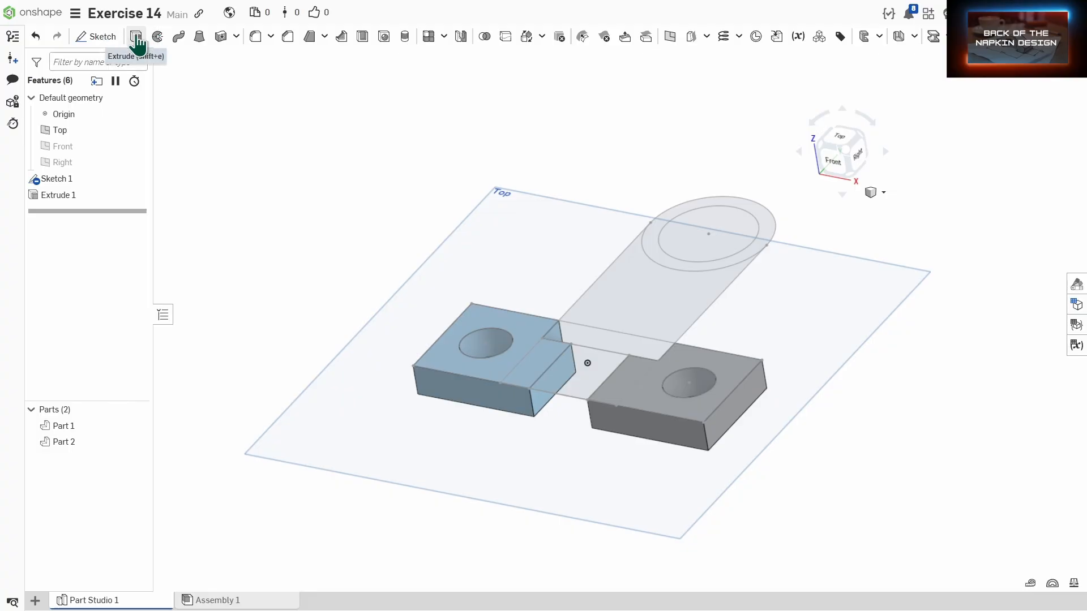
{"action": "left_click", "coordinate": [136, 36]}
{"action": "left_click", "coordinate": [586, 376]}
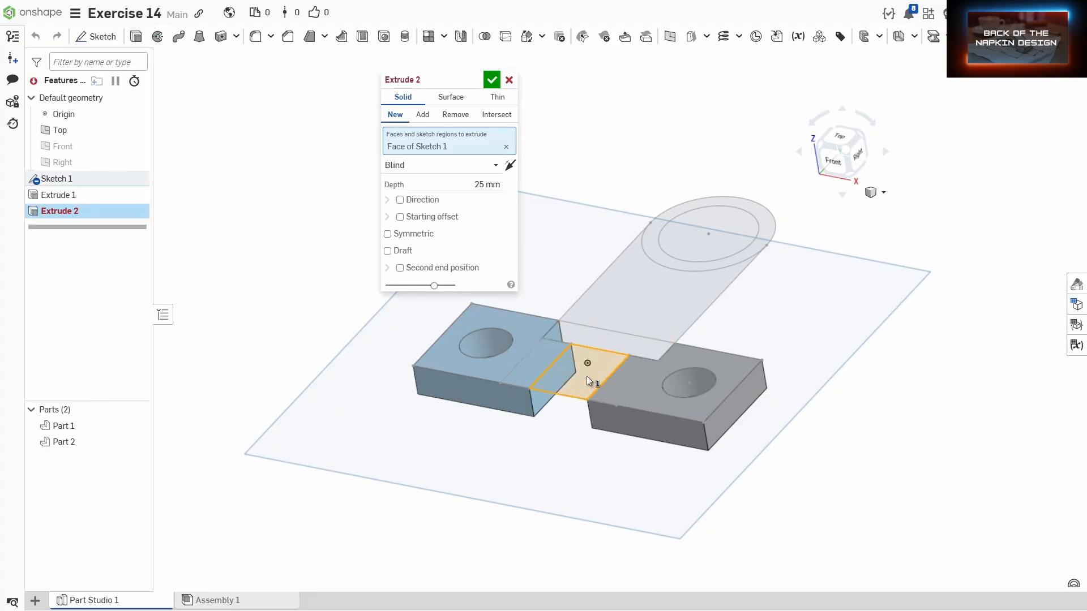
{"action": "left_click", "coordinate": [400, 217]}
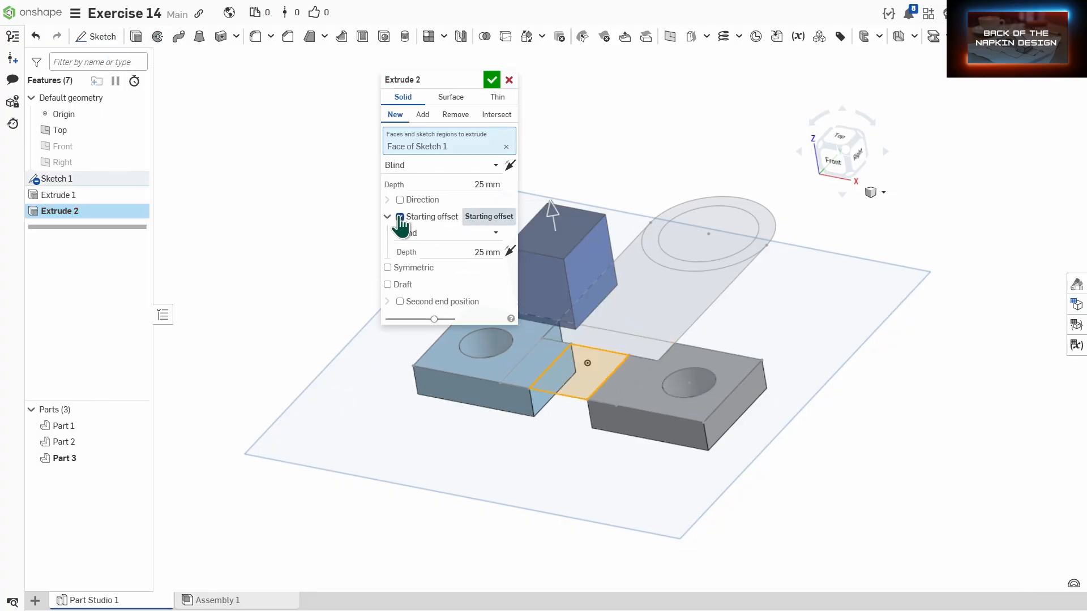
{"action": "left_click", "coordinate": [456, 185]}
{"action": "type", "text": "4"}
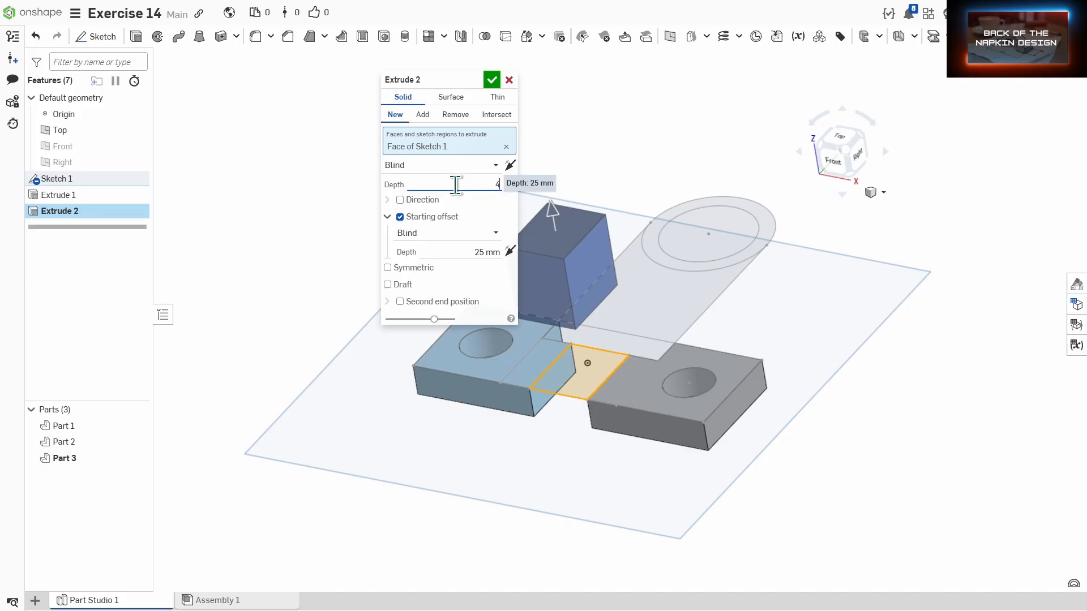
Set the central block's starting offset to 10 mm in the opposite direction and accept the extrusion.
{"action": "left_click", "coordinate": [461, 248]}
{"action": "type", "text": "10"}
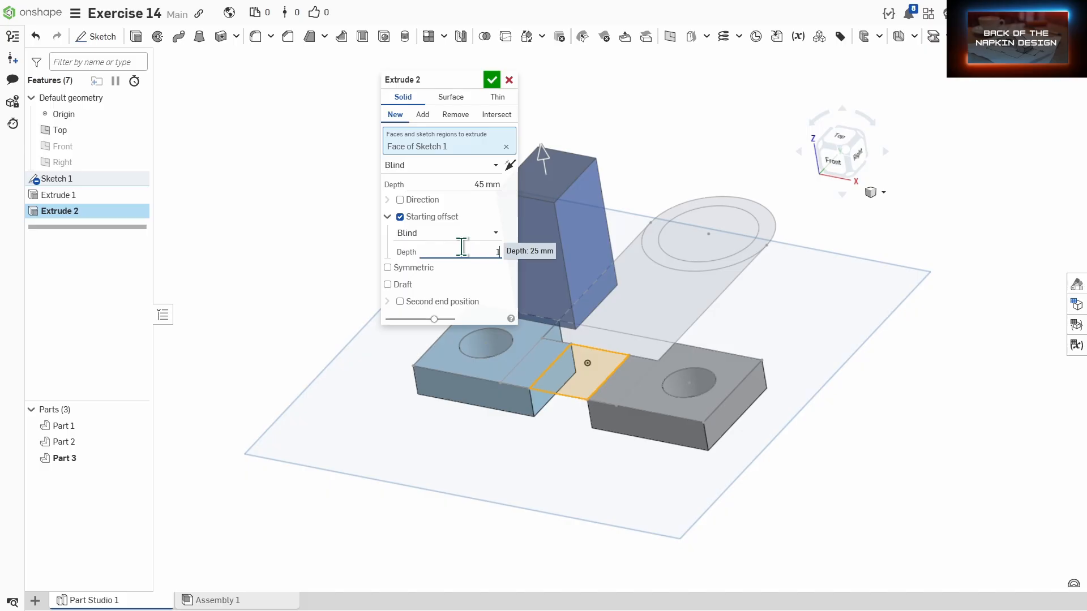
{"action": "key", "text": "Return"}
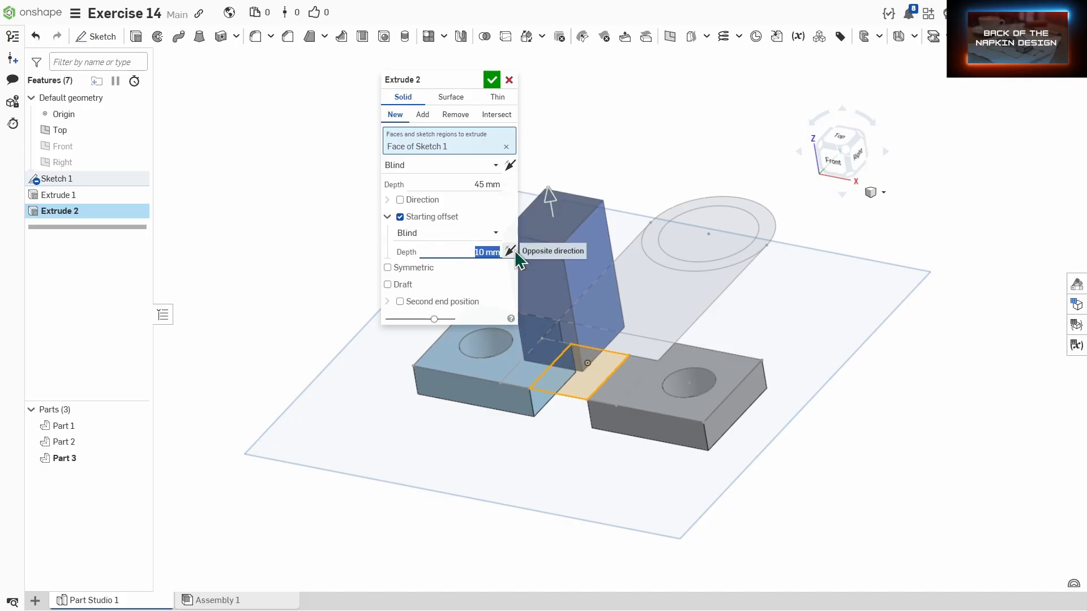
{"action": "left_click", "coordinate": [509, 250]}
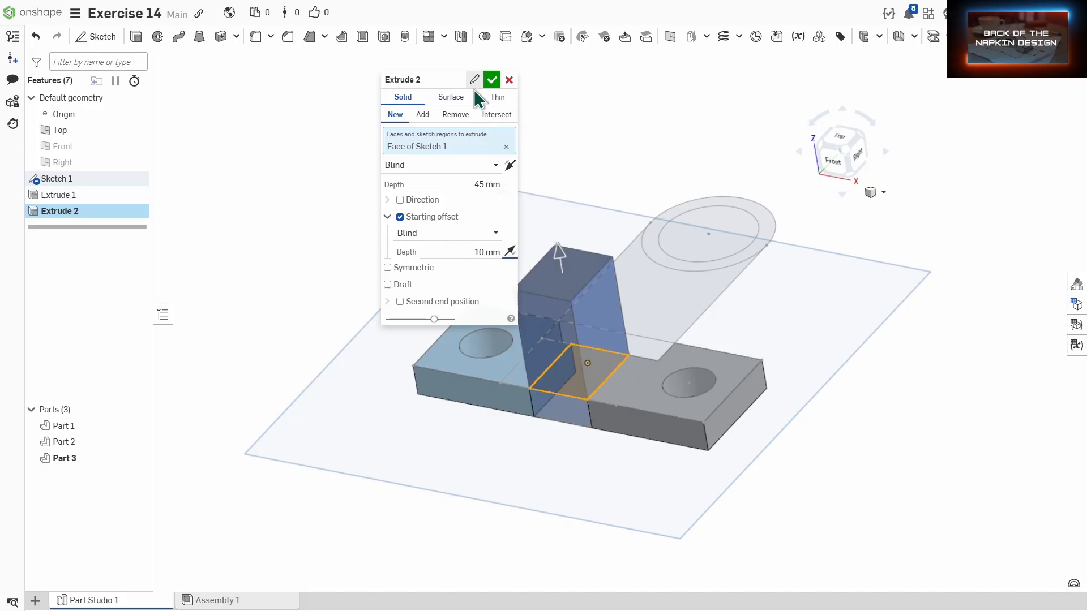
{"action": "left_click", "coordinate": [490, 81]}
Start another extrusion using the upright's main region, the strip overlapping the base and the ring around the 30 mm bore, added to Part 3.
{"action": "right_click_drag", "start_coordinate": [542, 233], "coordinate": [645, 332]}
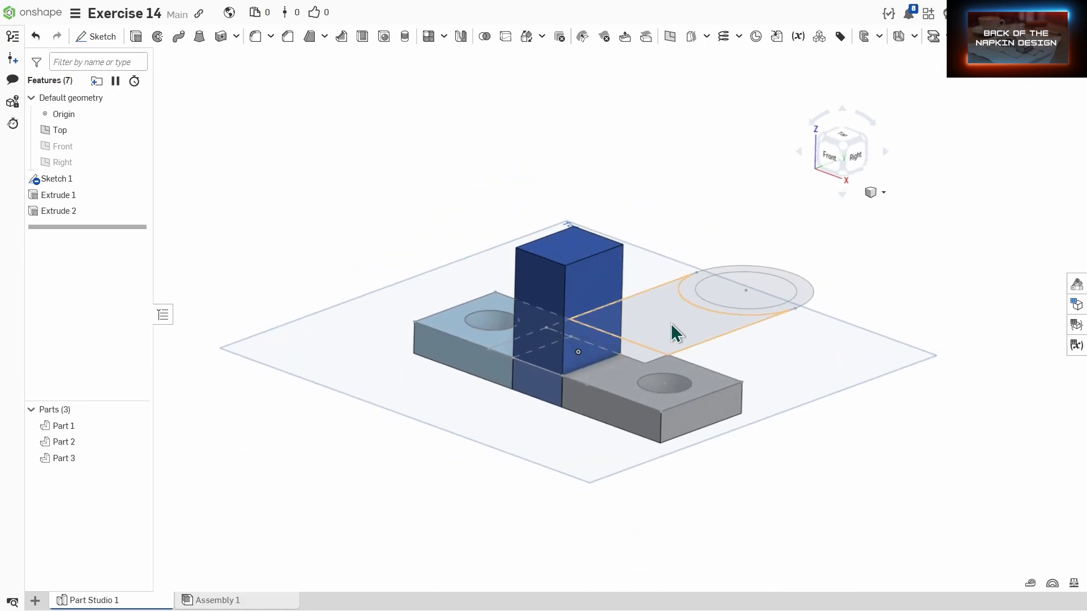
{"action": "left_click", "coordinate": [136, 36]}
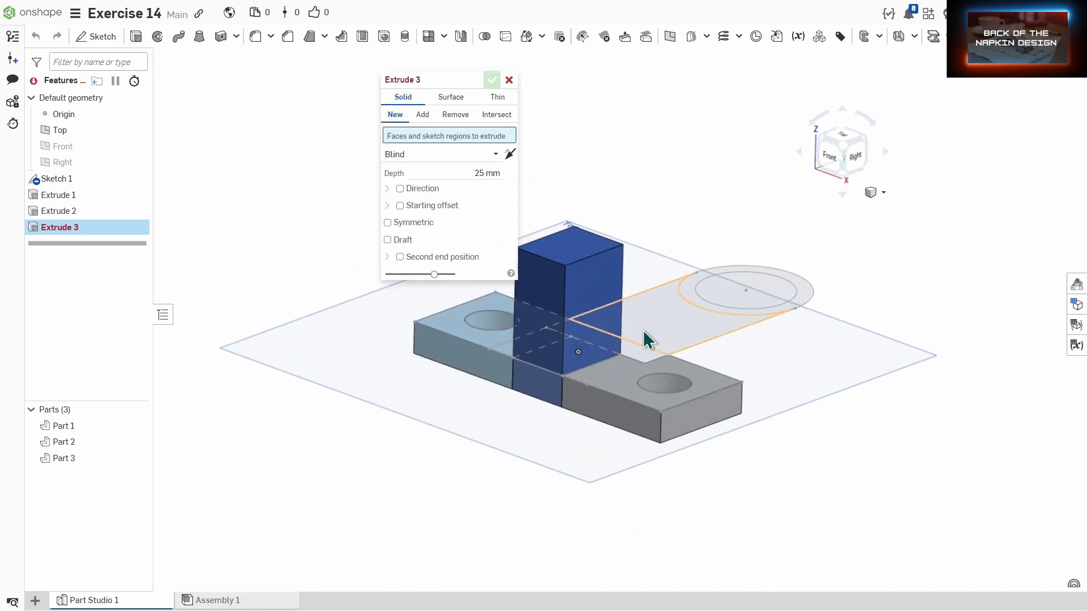
{"action": "left_click", "coordinate": [651, 349]}
{"action": "left_click", "coordinate": [641, 355]}
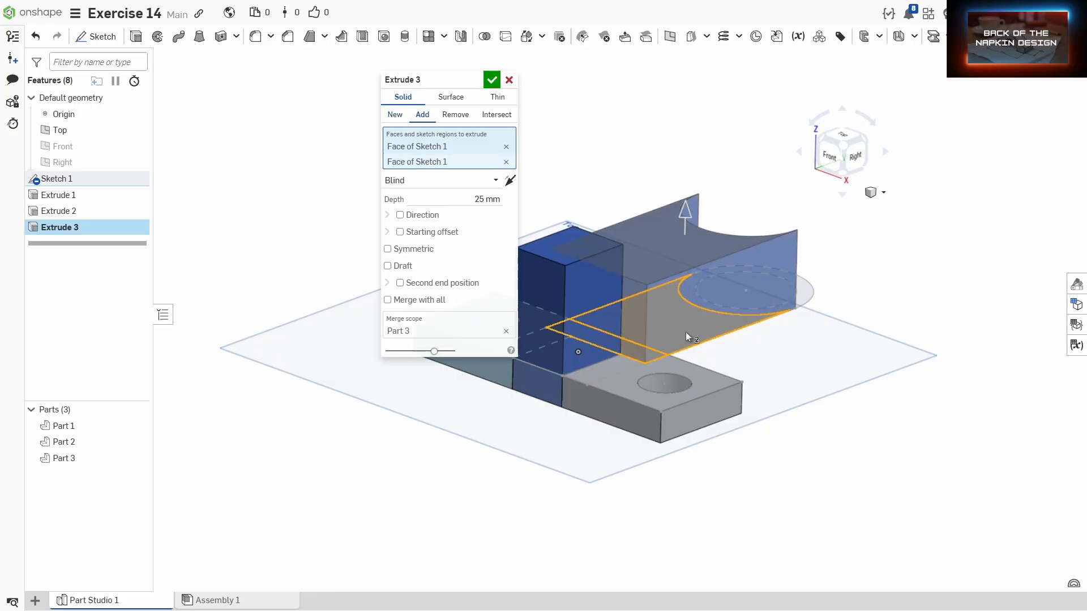
{"action": "left_click", "coordinate": [798, 299]}
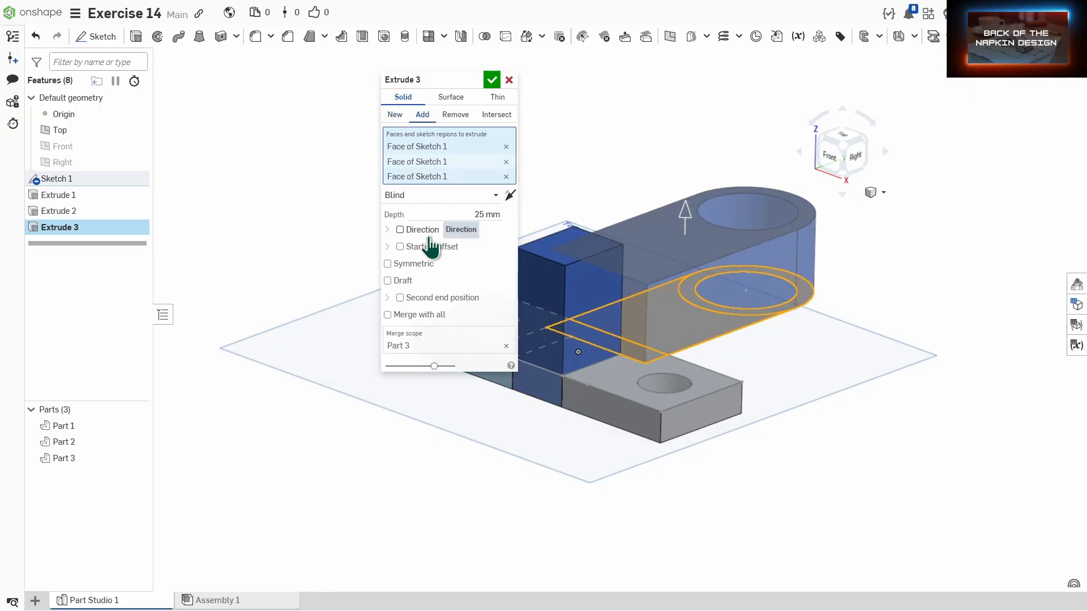
Set the arm extrusion's depth to 15 mm with a starting offset of 20 mm and accept it.
{"action": "left_click", "coordinate": [401, 247]}
{"action": "left_click", "coordinate": [463, 214]}
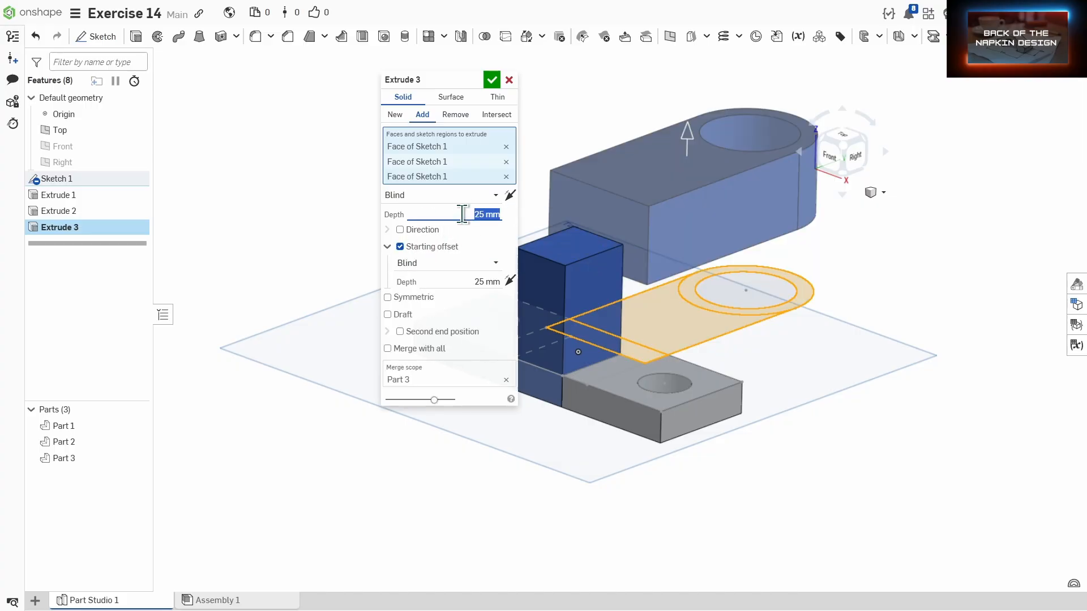
{"action": "type", "text": "15"}
{"action": "key", "text": "Return"}
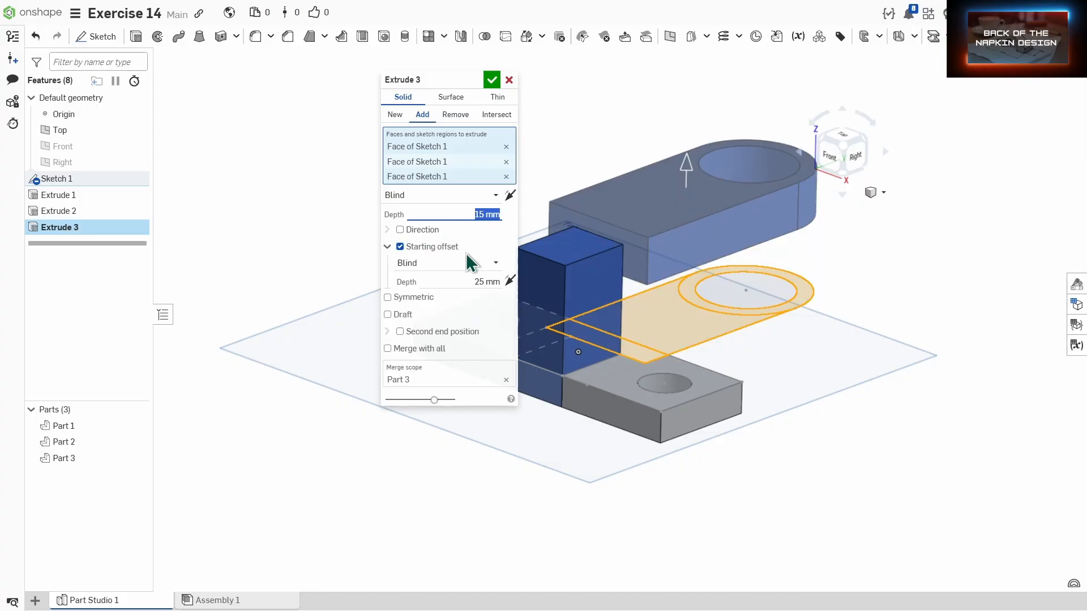
{"action": "left_click", "coordinate": [463, 278]}
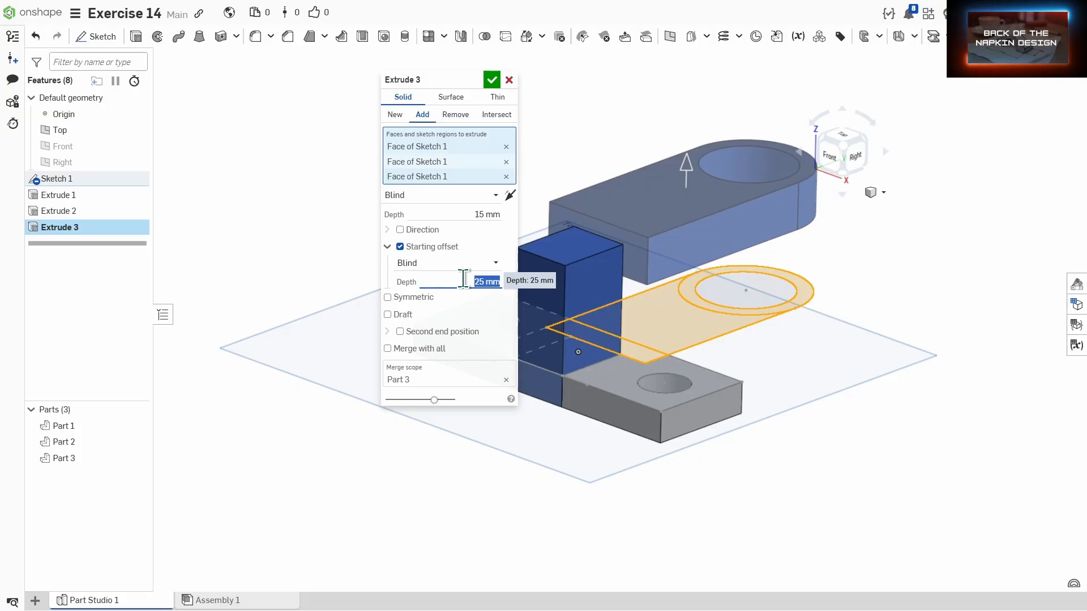
{"action": "type", "text": "20"}
{"action": "key", "text": "Return"}
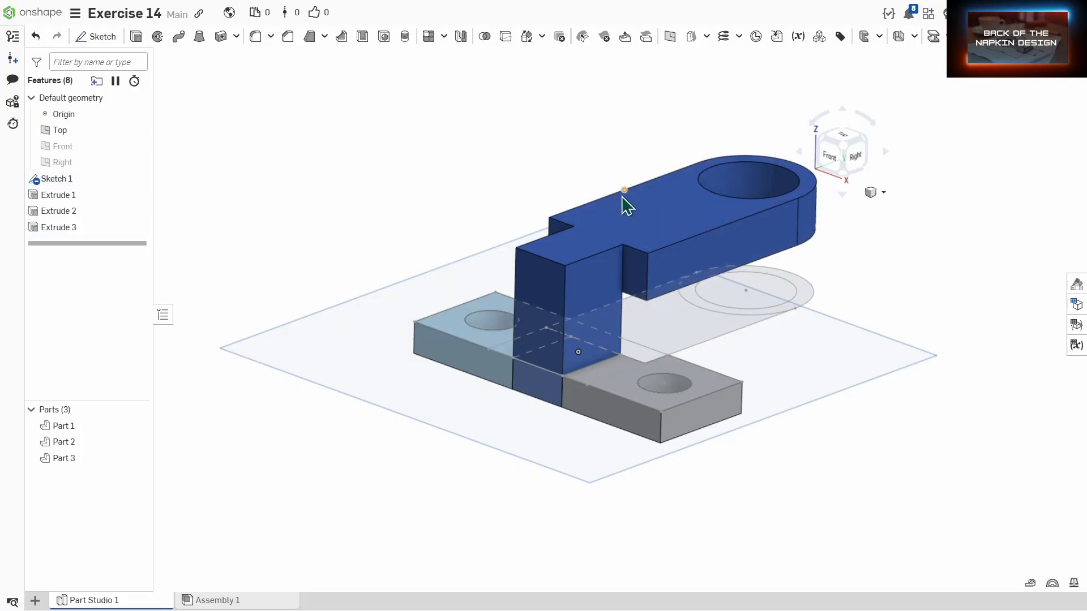
Extrude the ring between the 30 mm and 40 mm circles 5 mm with a 35 mm starting offset, added to Part 3.
{"action": "mouse_move", "coordinate": [657, 249]}
{"action": "right_mouse_down"}
{"action": "mouse_move", "coordinate": [670, 270]}
{"action": "mouse_move", "coordinate": [646, 272]}
{"action": "mouse_move", "coordinate": [726, 299]}
{"action": "right_mouse_up"}
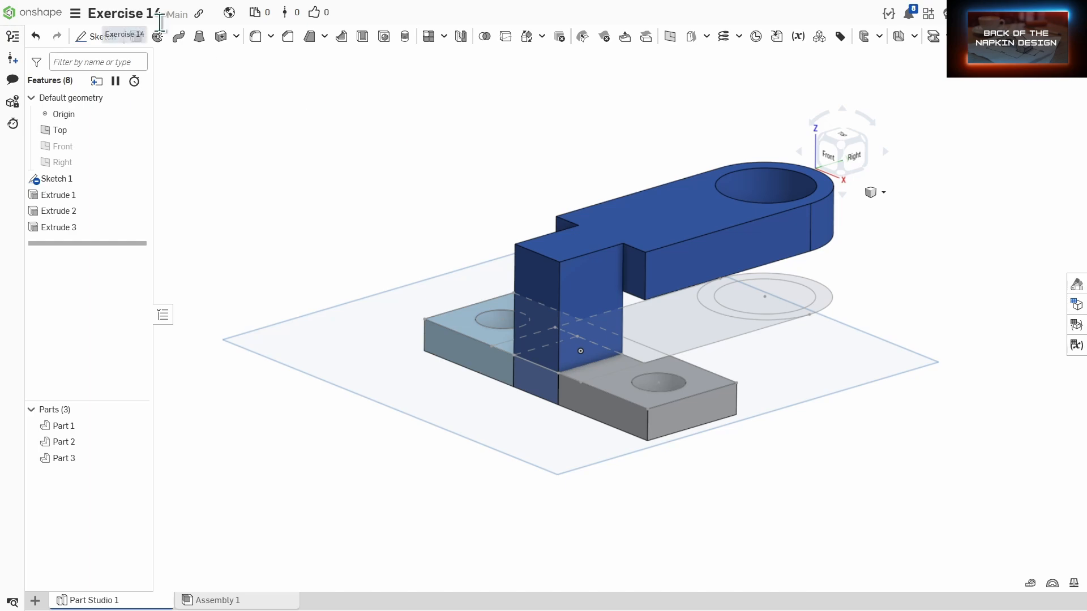
{"action": "left_click", "coordinate": [136, 37]}
{"action": "left_click", "coordinate": [708, 304]}
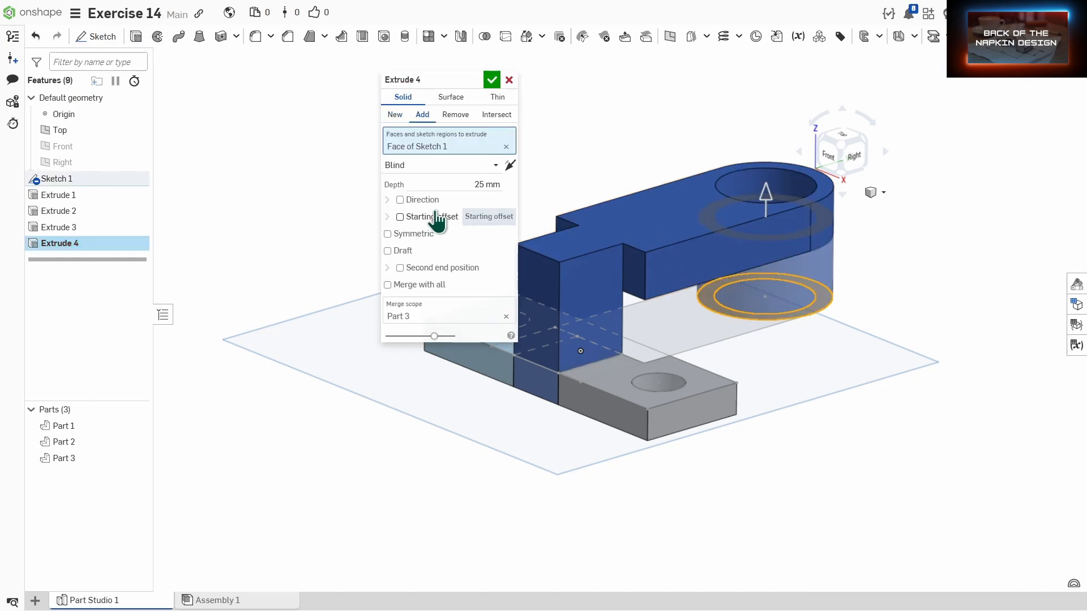
{"action": "left_click", "coordinate": [400, 218]}
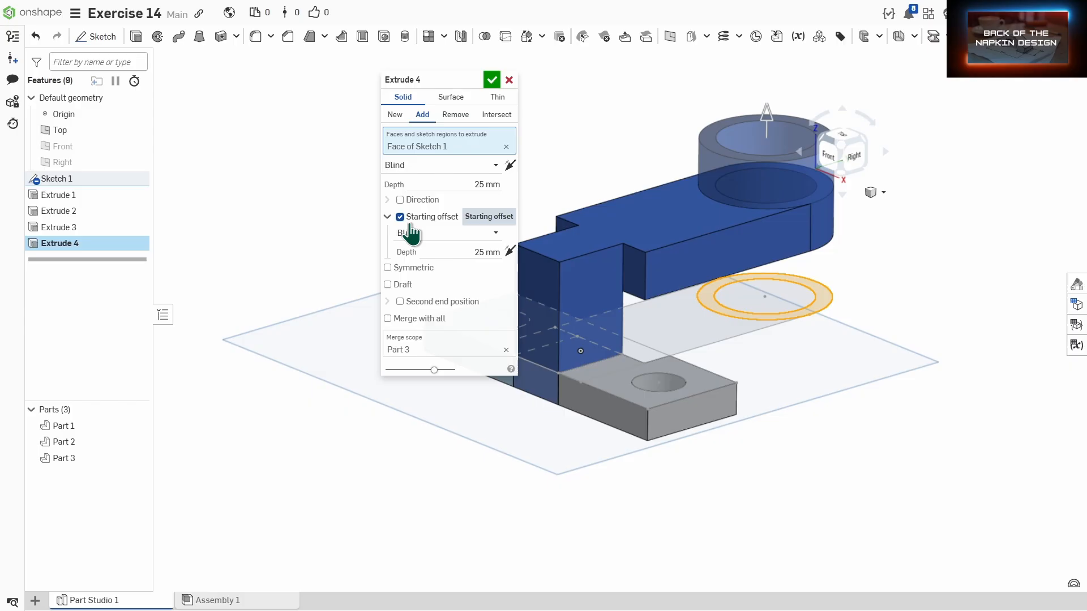
{"action": "left_click", "coordinate": [463, 184]}
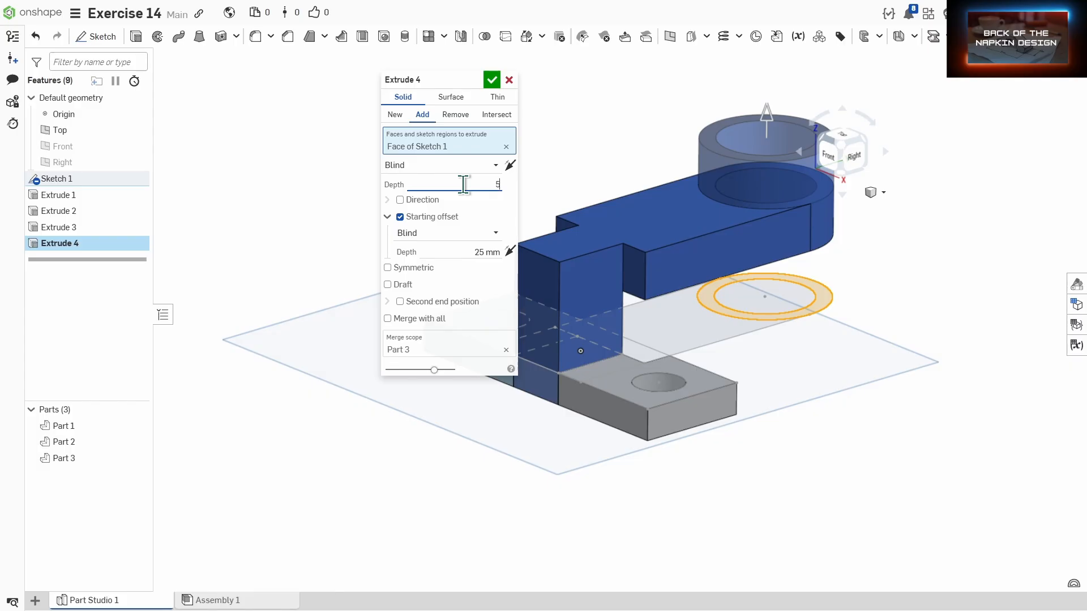
{"action": "left_click", "coordinate": [473, 253]}
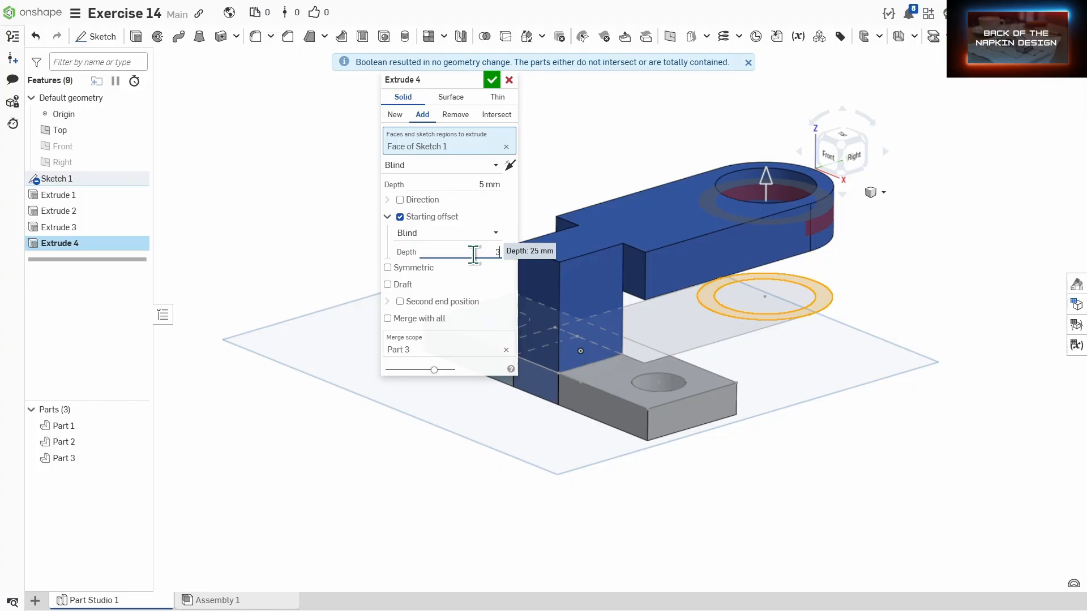
{"action": "type", "text": "35"}
{"action": "key", "text": "Return"}
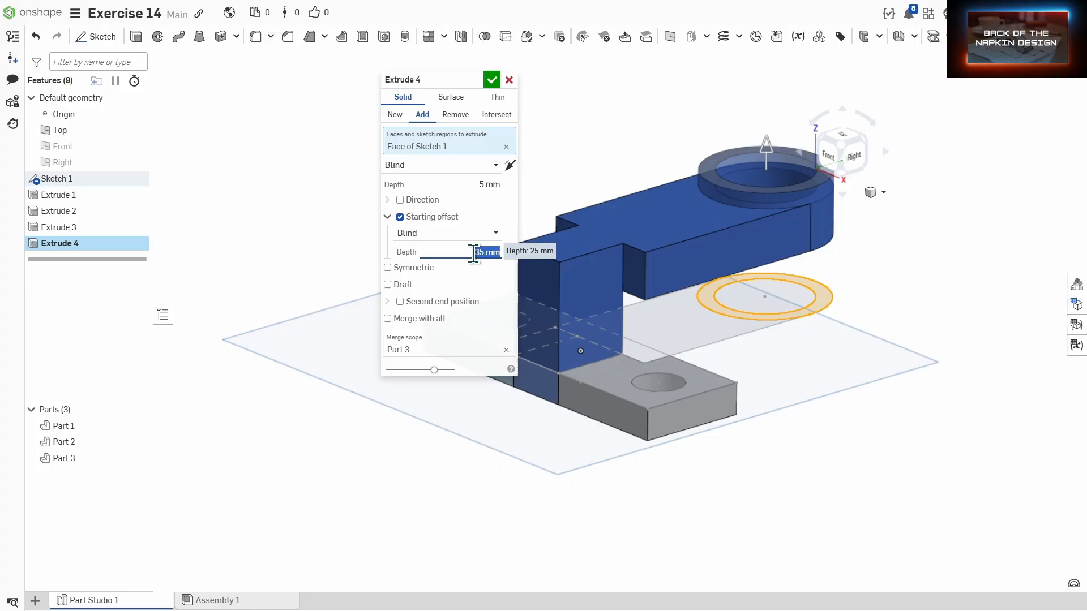
{"action": "left_click", "coordinate": [492, 80]}
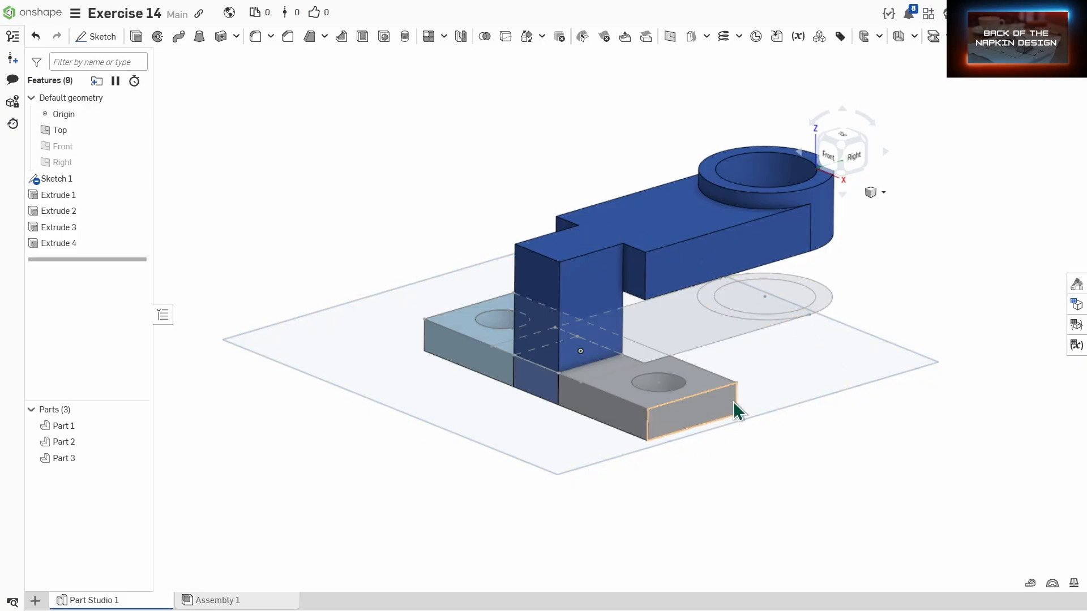
Extrude the base region behind the upright 10 mm downward, added to Part 2.
{"action": "right_click_drag", "start_coordinate": [668, 381], "coordinate": [657, 345]}
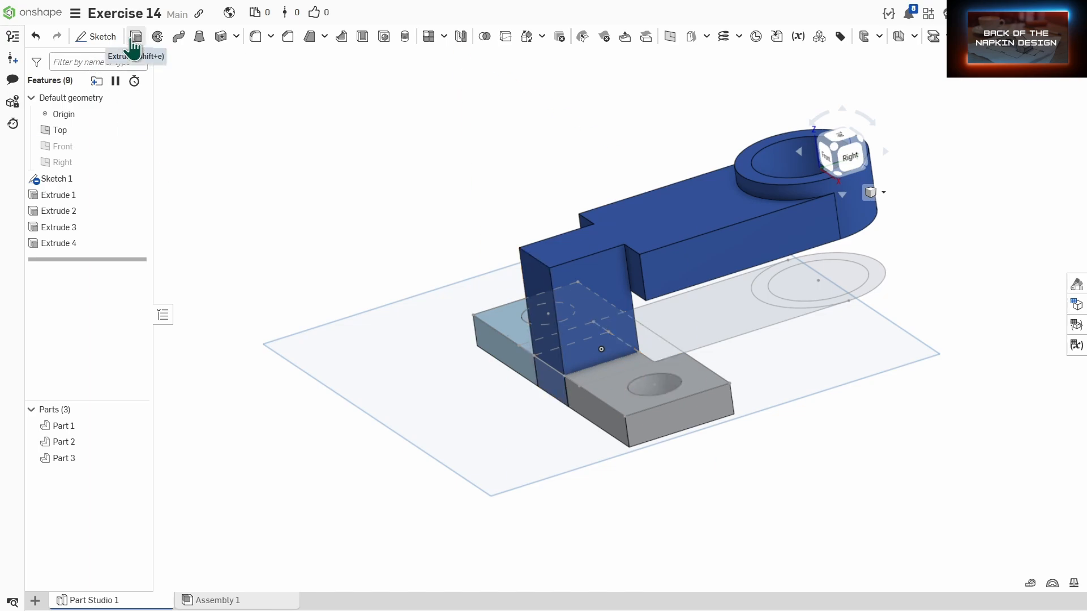
{"action": "left_click", "coordinate": [134, 39]}
{"action": "left_click", "coordinate": [651, 335]}
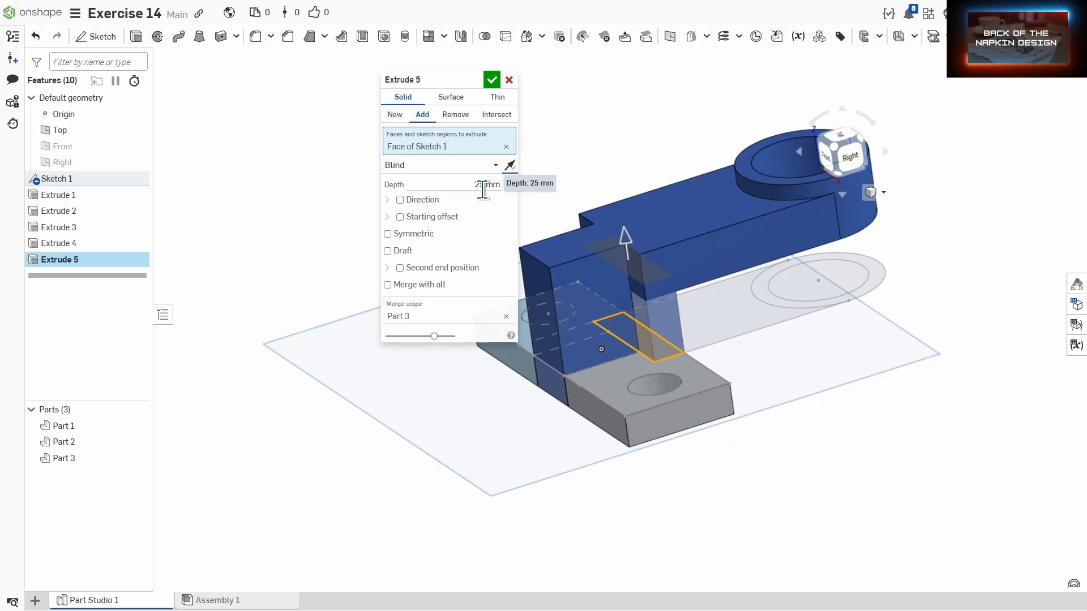
{"action": "left_click", "coordinate": [466, 185]}
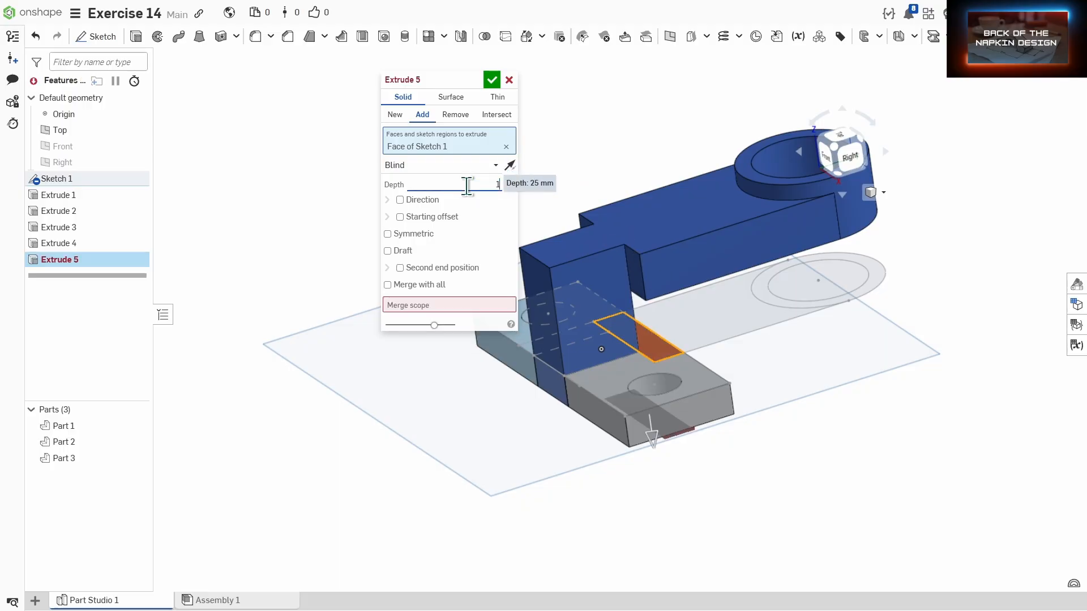
{"action": "key", "text": "Return"}
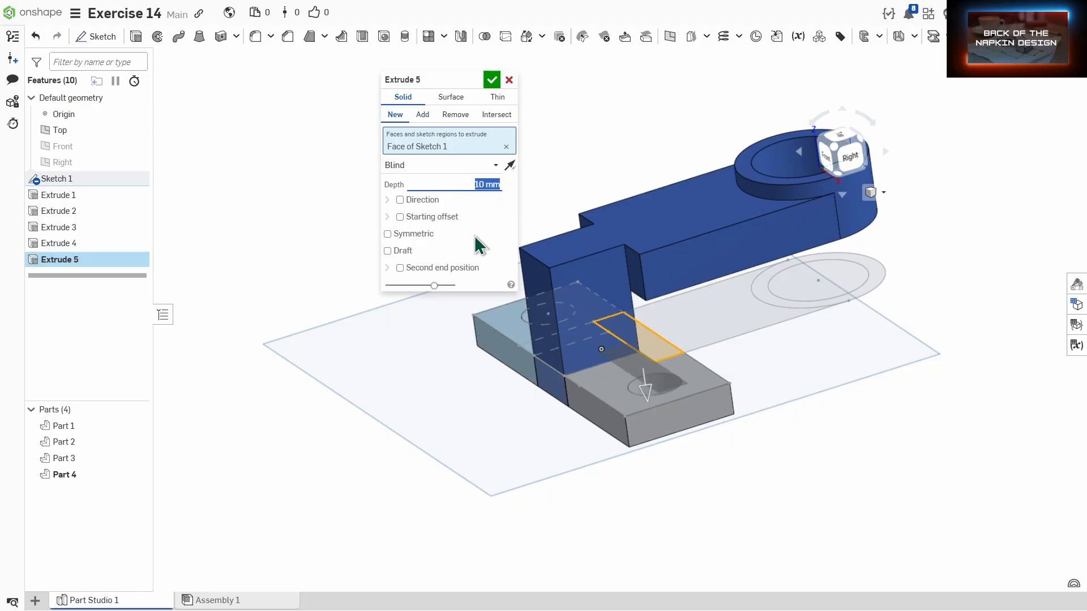
{"action": "left_click", "coordinate": [420, 115]}
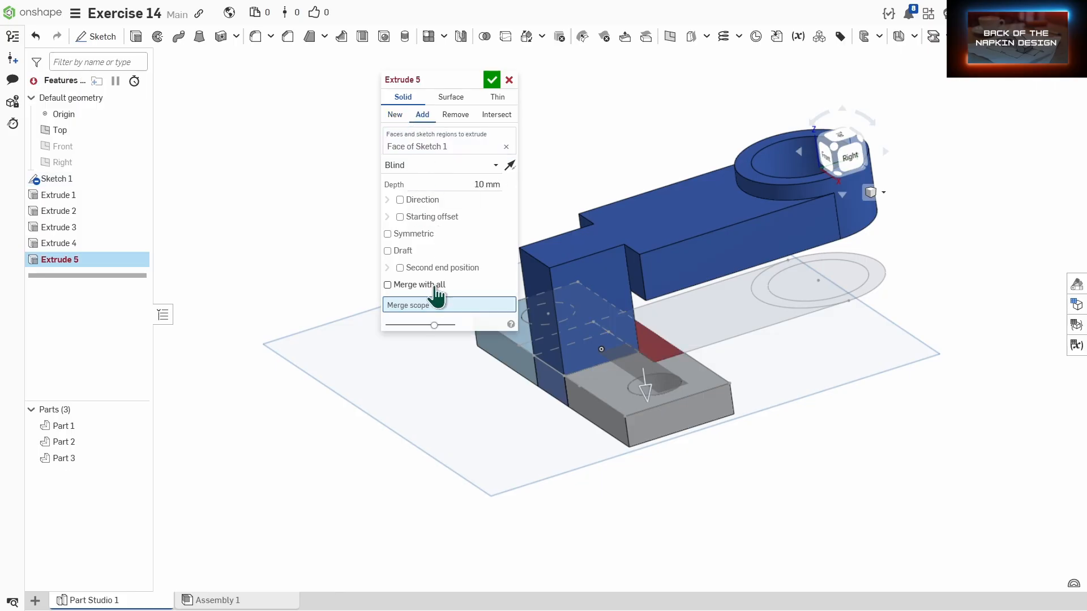
{"action": "left_click", "coordinate": [601, 389]}
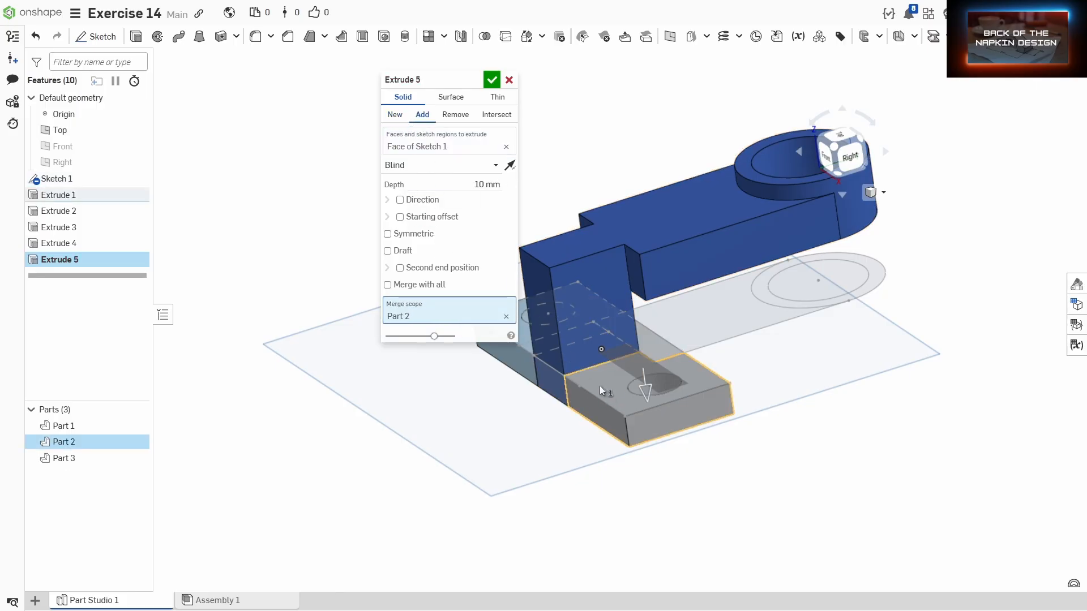
{"action": "left_click", "coordinate": [493, 81]}
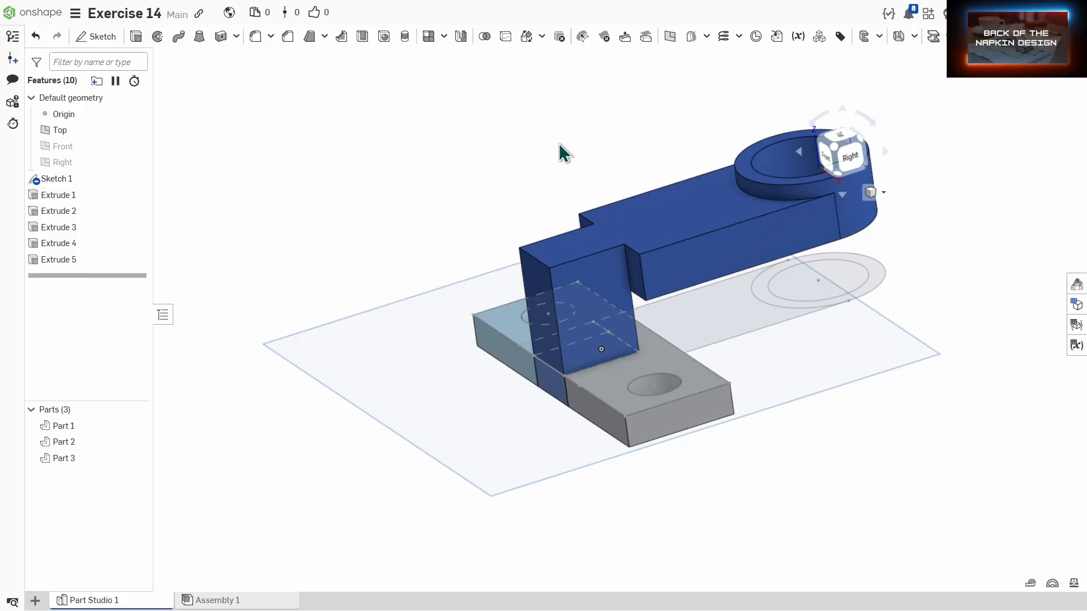
Combine Part 2, Part 3 and Part 1 with a Boolean union.
{"action": "key", "text": "shift+7"}
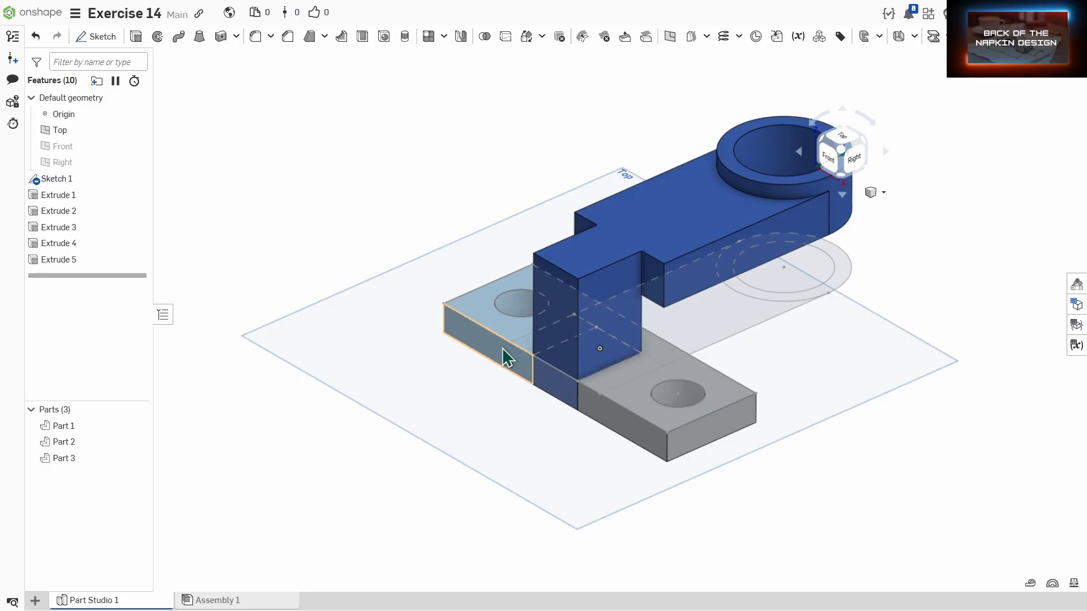
{"action": "left_click", "coordinate": [484, 37]}
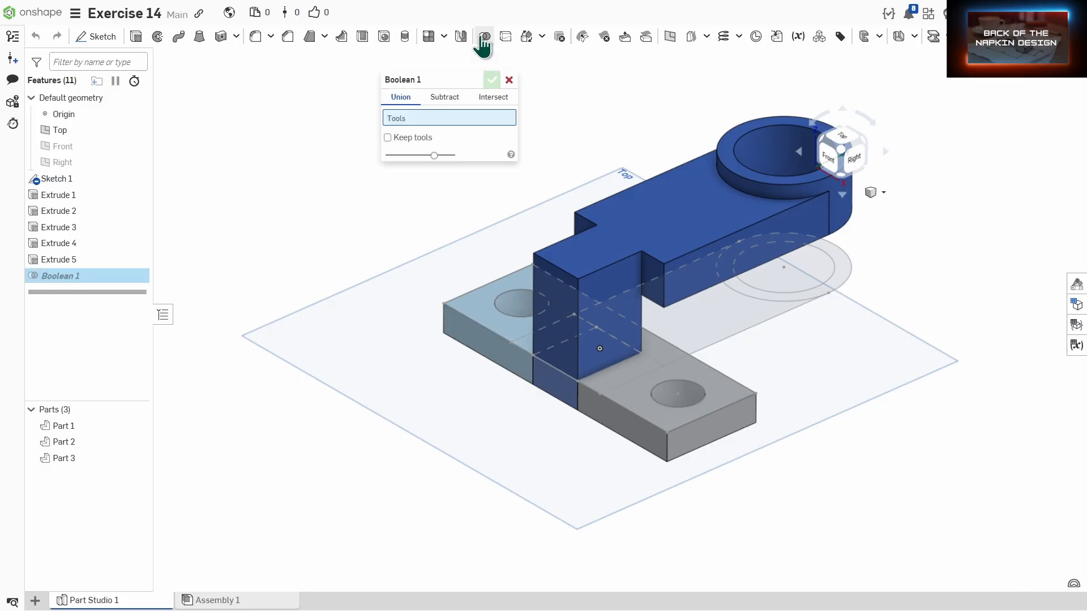
{"action": "left_click", "coordinate": [641, 374]}
{"action": "left_click", "coordinate": [562, 391]}
{"action": "left_click", "coordinate": [511, 346]}
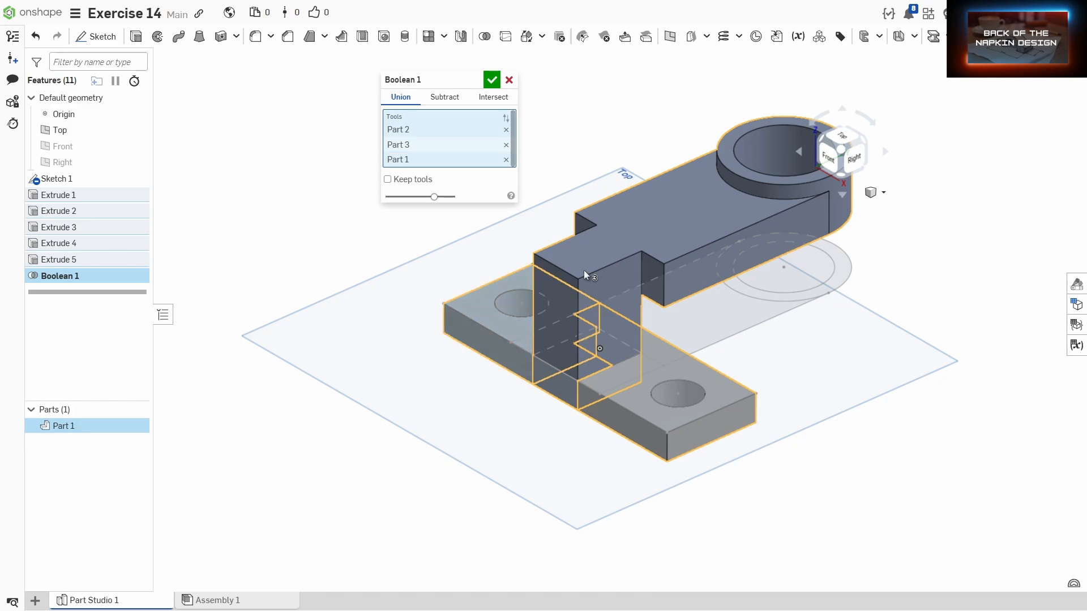
{"action": "left_click", "coordinate": [492, 79]}
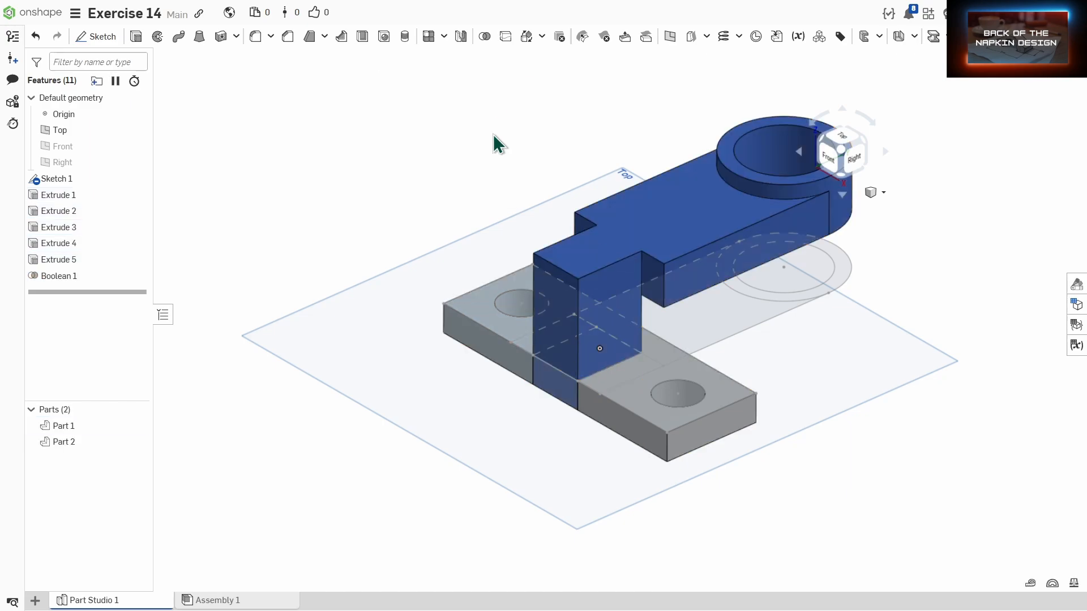
Apply a second Boolean union to the remaining base part and the upright with its arm.
{"action": "left_click", "coordinate": [484, 36]}
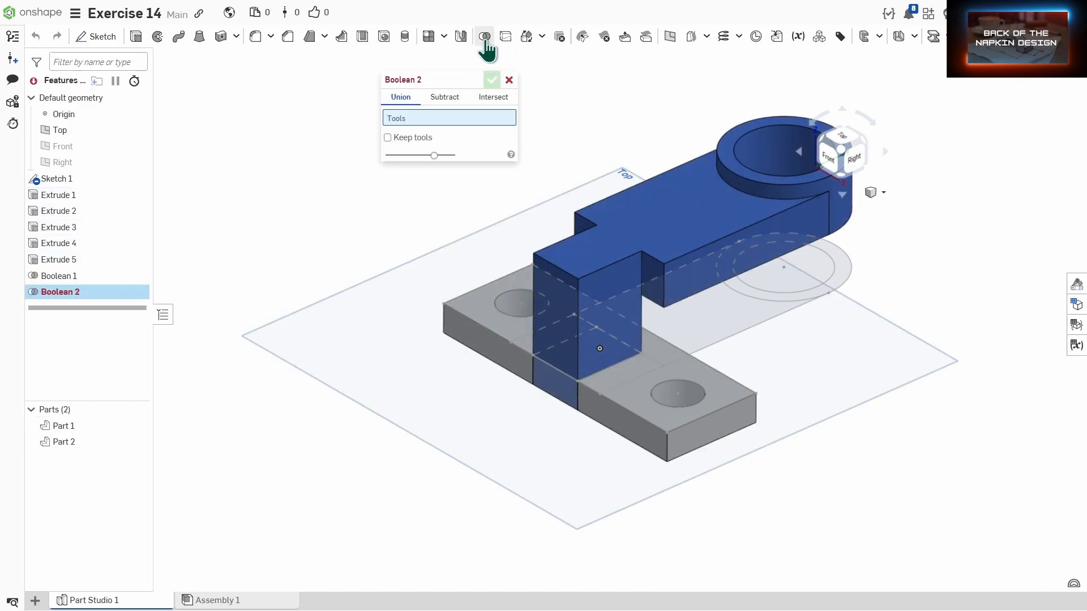
{"action": "left_click", "coordinate": [626, 370]}
{"action": "left_click", "coordinate": [600, 325]}
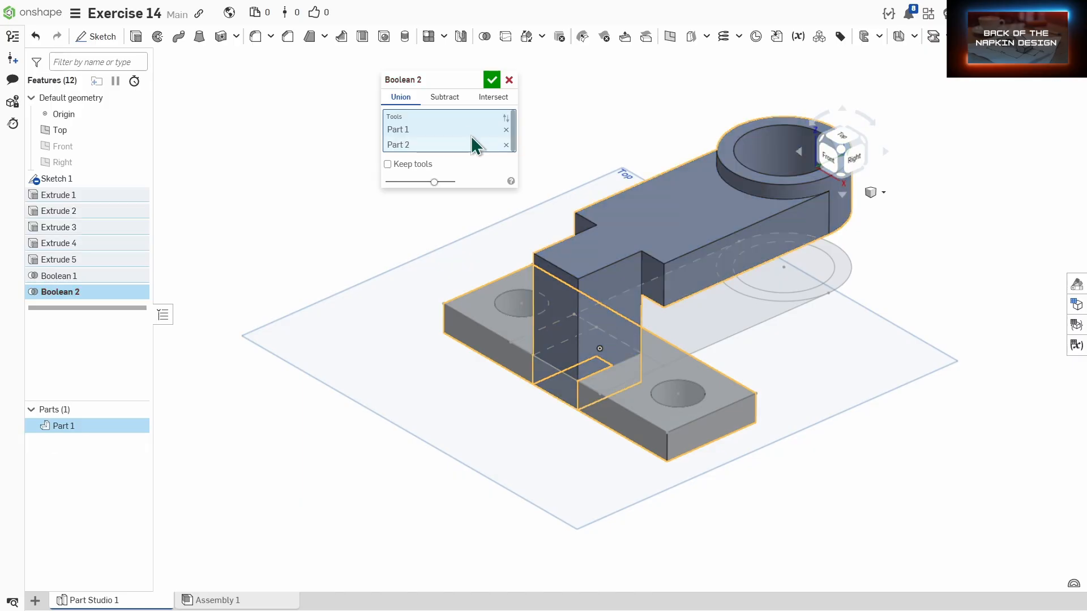
{"action": "left_click", "coordinate": [492, 80]}
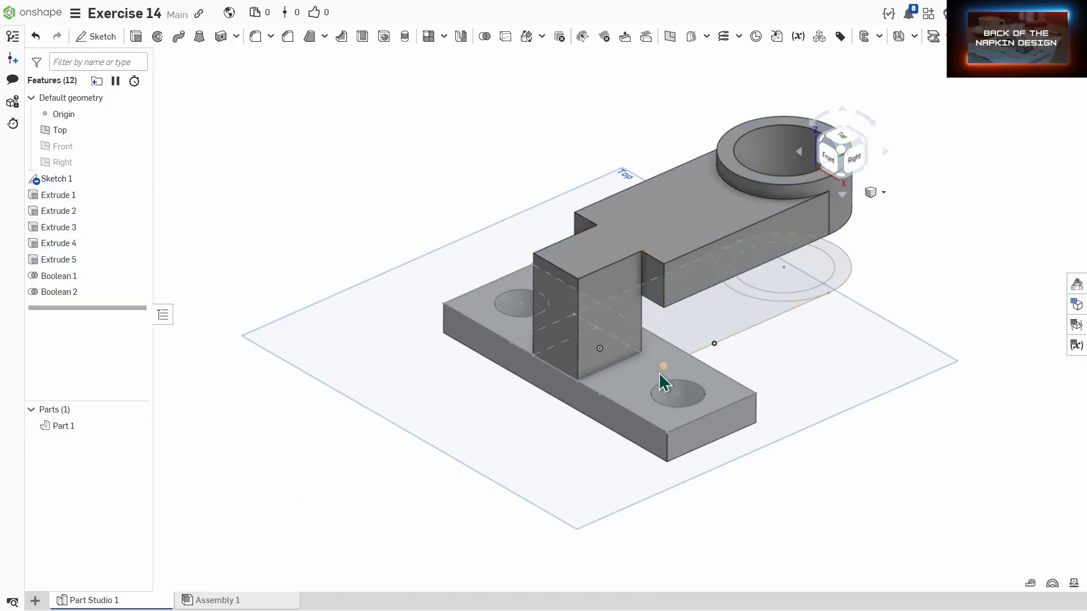
Chamfer the upright's top front edge with an equal distance of 30 mm.
{"action": "mouse_move", "coordinate": [639, 425]}
{"action": "right_mouse_down"}
{"action": "mouse_move", "coordinate": [648, 415]}
{"action": "mouse_move", "coordinate": [626, 412]}
{"action": "right_mouse_up"}
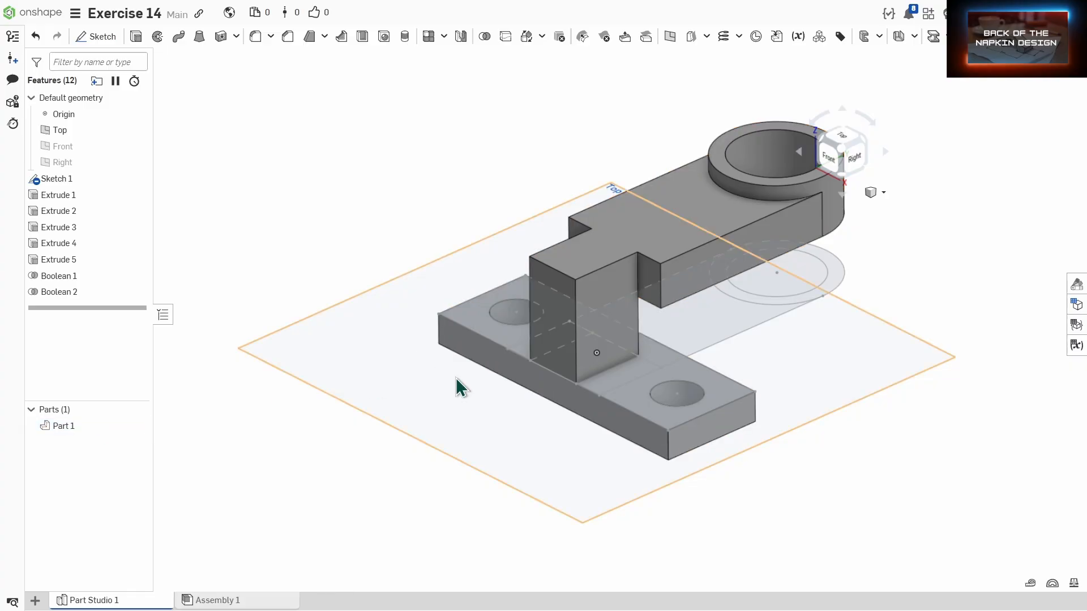
{"action": "right_click_drag", "start_coordinate": [547, 390], "coordinate": [325, 197]}
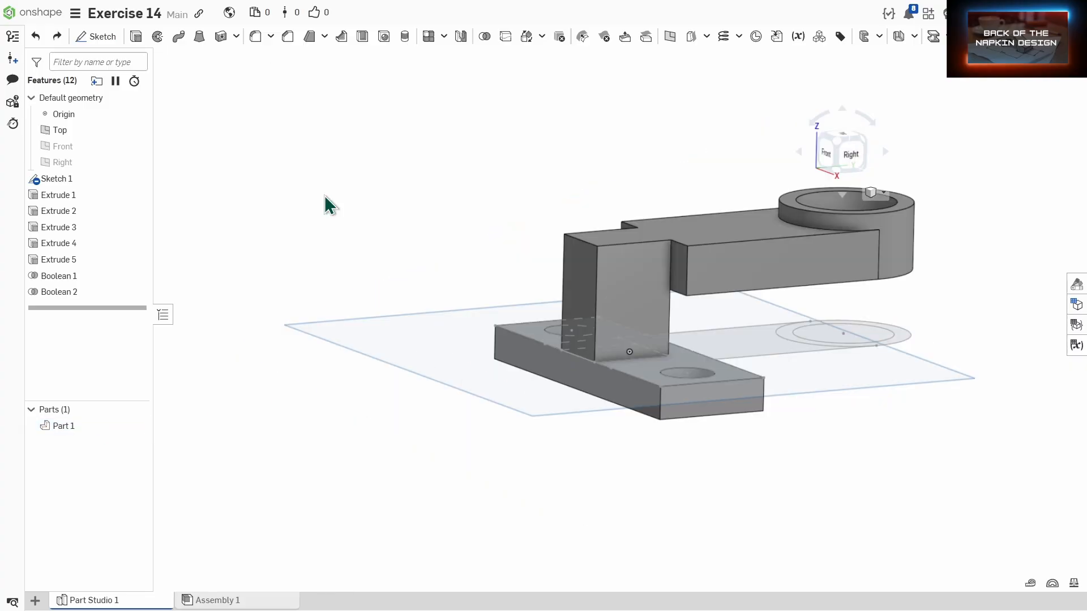
{"action": "left_click", "coordinate": [288, 36]}
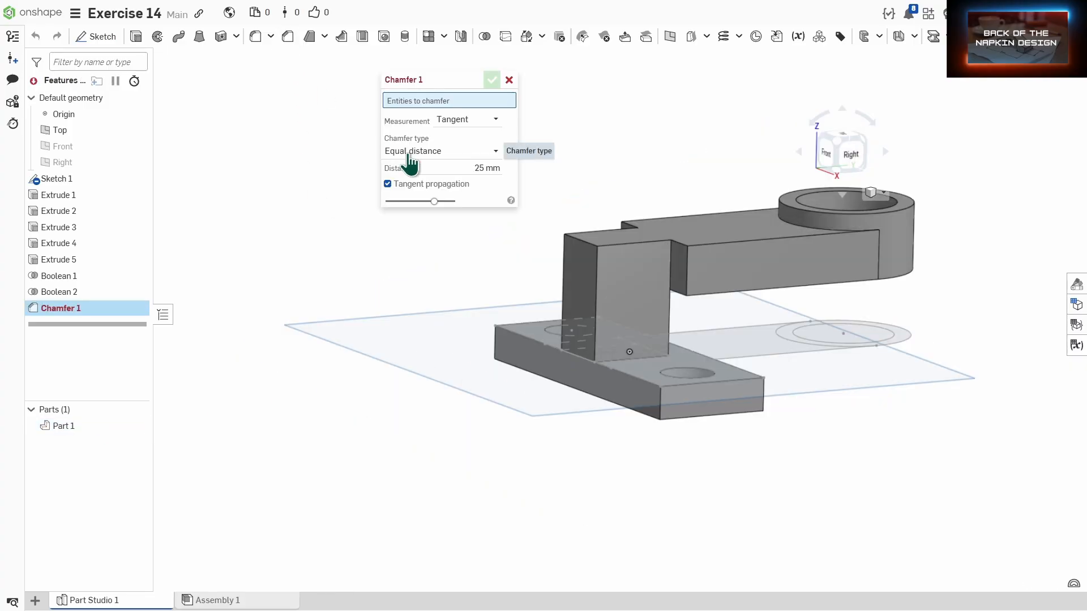
{"action": "left_click", "coordinate": [581, 242]}
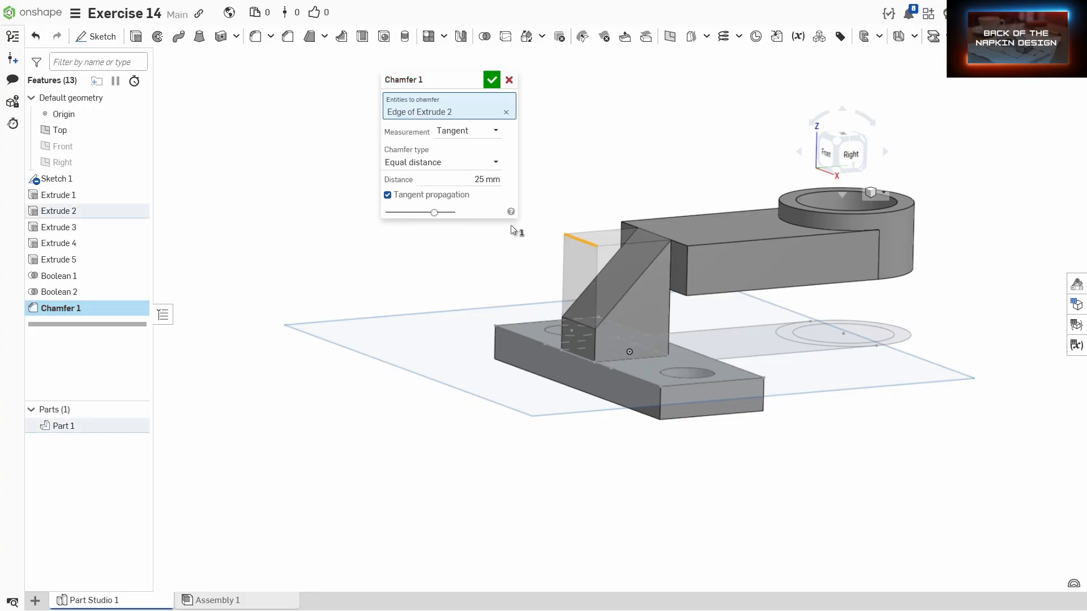
{"action": "left_click", "coordinate": [468, 181]}
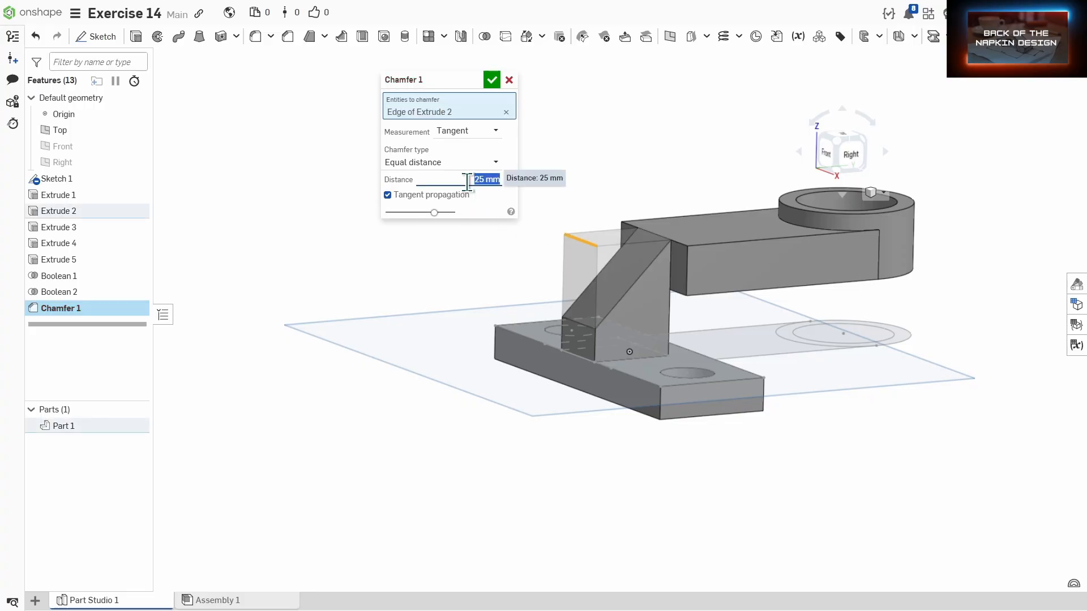
{"action": "type", "text": "30"}
{"action": "key", "text": "Return"}
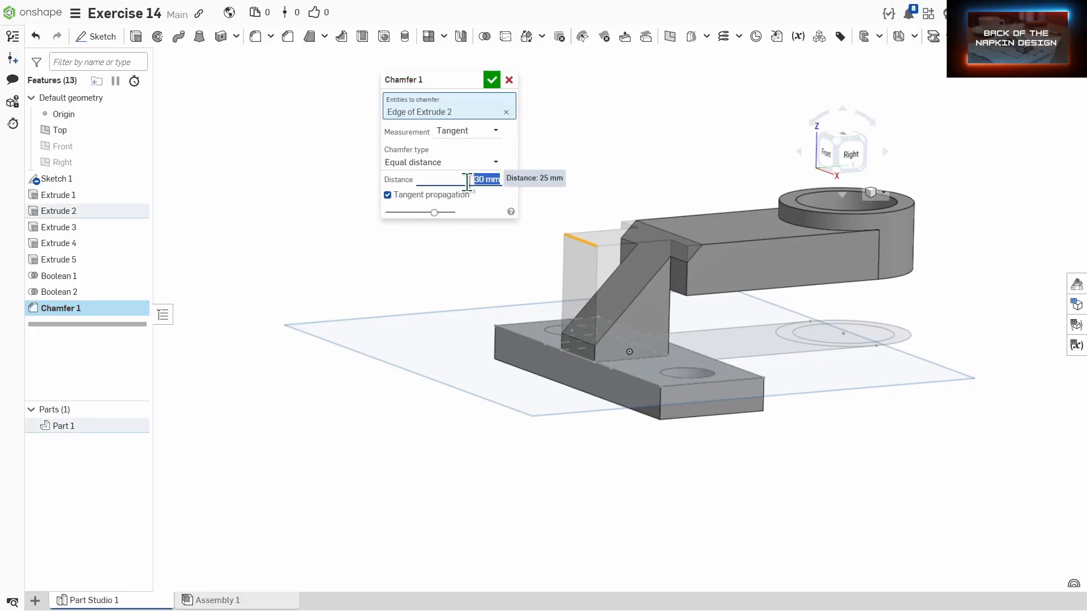
{"action": "left_click", "coordinate": [490, 81]}
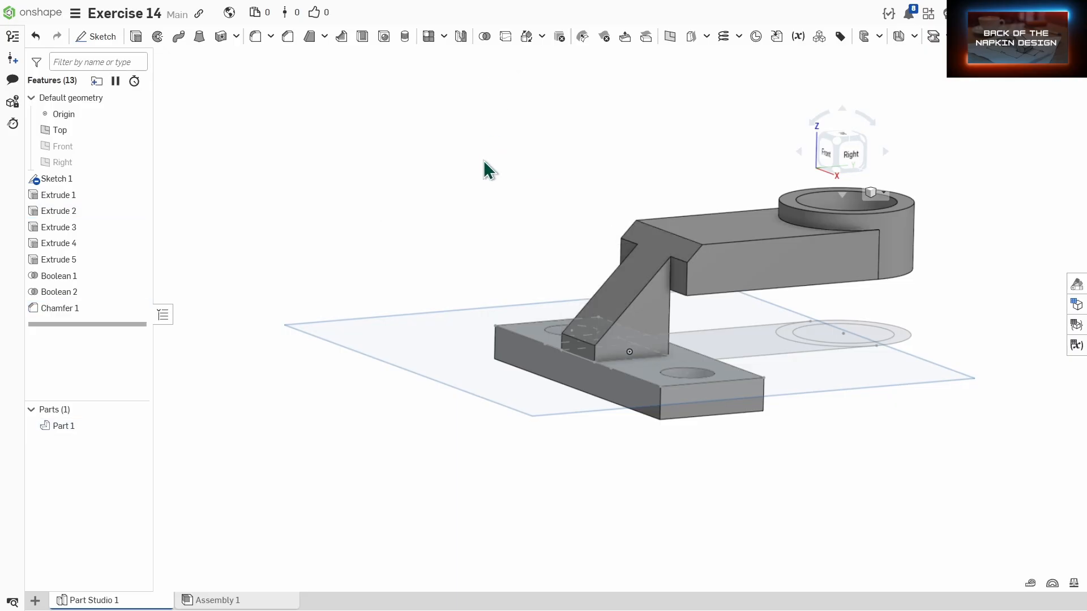
Fillet the edge between the chamfer and the arm's top and the arm's underside edge behind the upright with a 10 mm radius.
{"action": "left_click", "coordinate": [255, 36]}
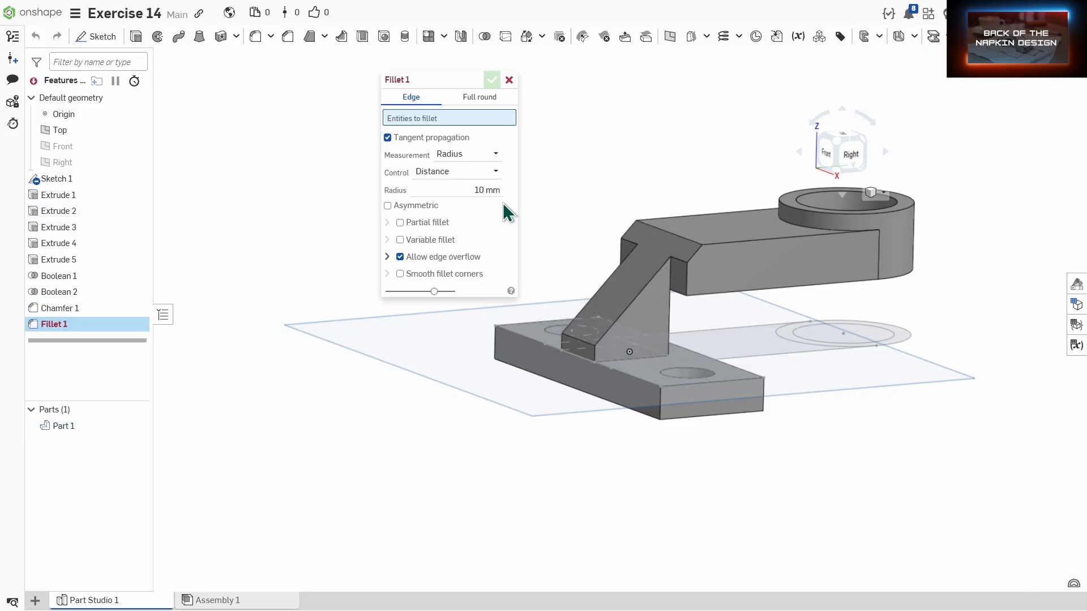
{"action": "left_click", "coordinate": [663, 228]}
{"action": "right_click_drag", "start_coordinate": [743, 304], "coordinate": [688, 293]}
{"action": "left_click", "coordinate": [683, 287]}
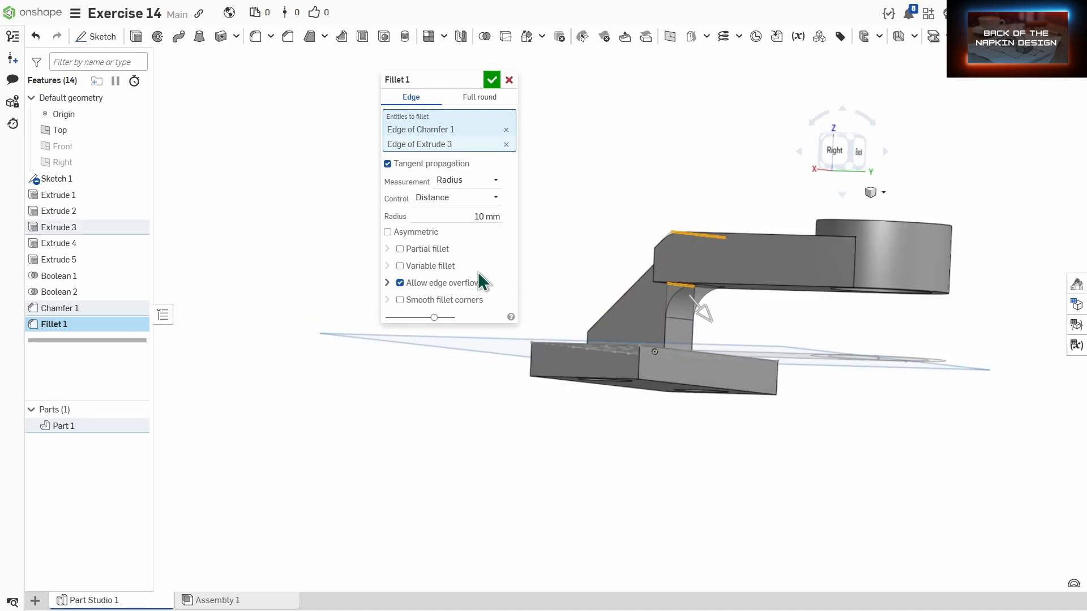
{"action": "left_click", "coordinate": [491, 79]}
Round the four vertical corner edges of the base plate with a fillet radius of 35/2 mm.
{"action": "right_click_drag", "start_coordinate": [488, 141], "coordinate": [623, 320]}
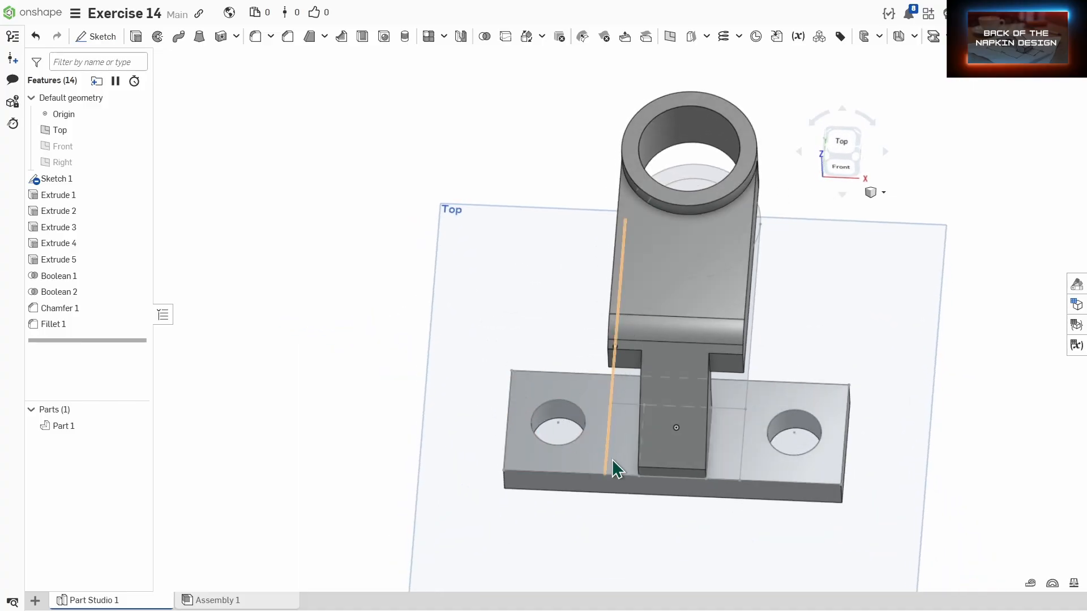
{"action": "right_click_drag", "start_coordinate": [614, 468], "coordinate": [622, 383]}
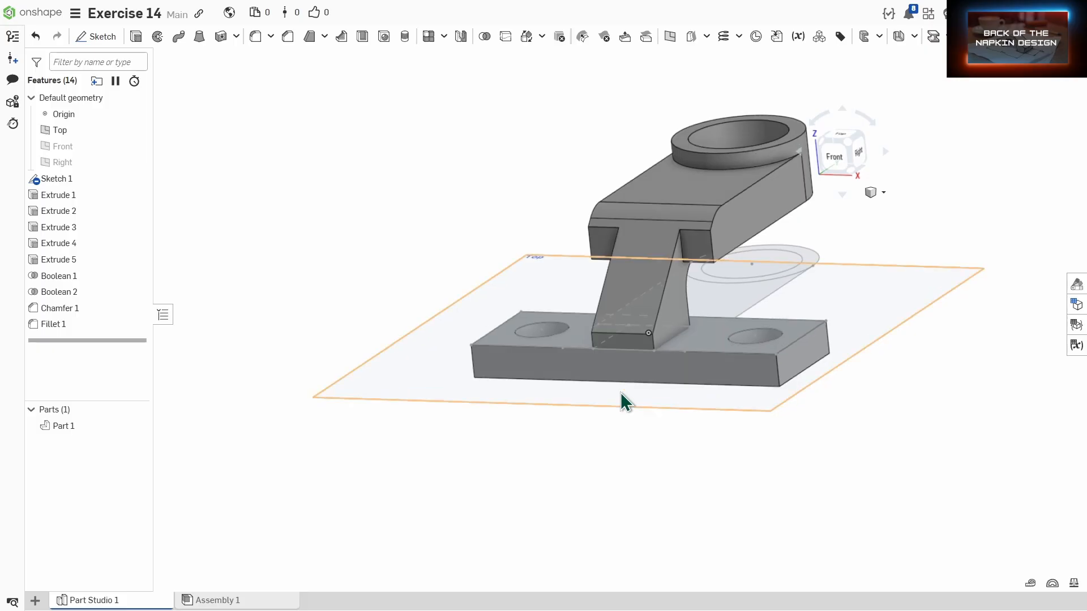
{"action": "left_click", "coordinate": [258, 42]}
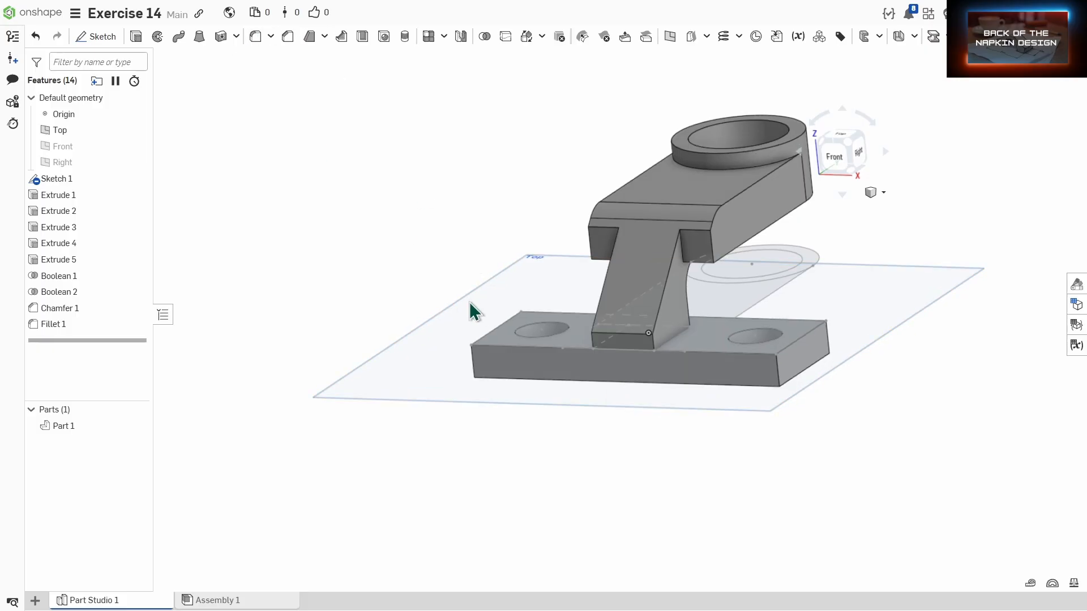
{"action": "left_click", "coordinate": [475, 364]}
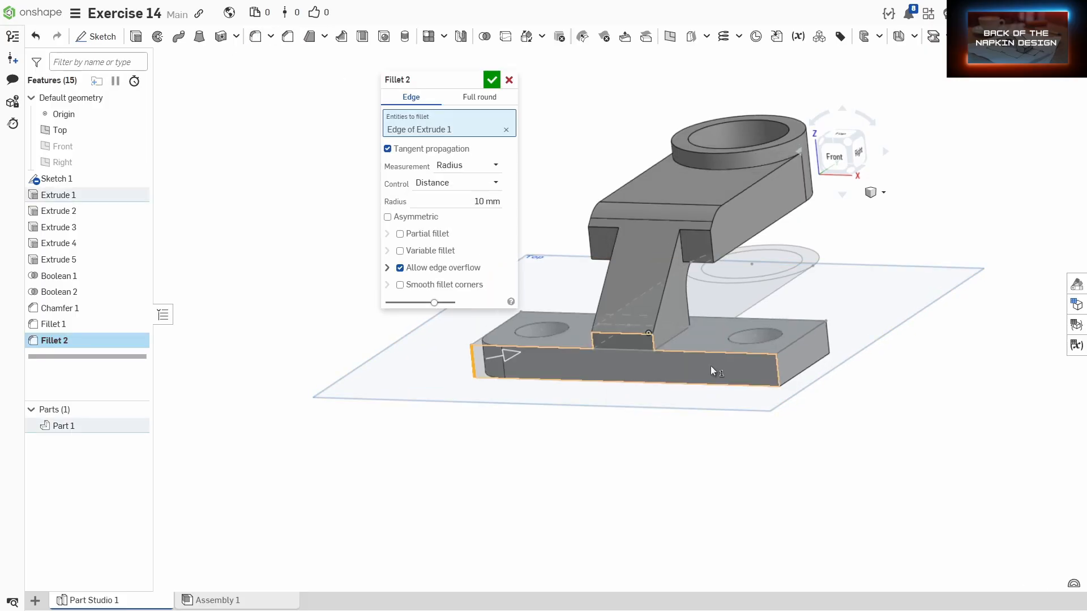
{"action": "left_click", "coordinate": [775, 368]}
{"action": "left_click", "coordinate": [830, 336]}
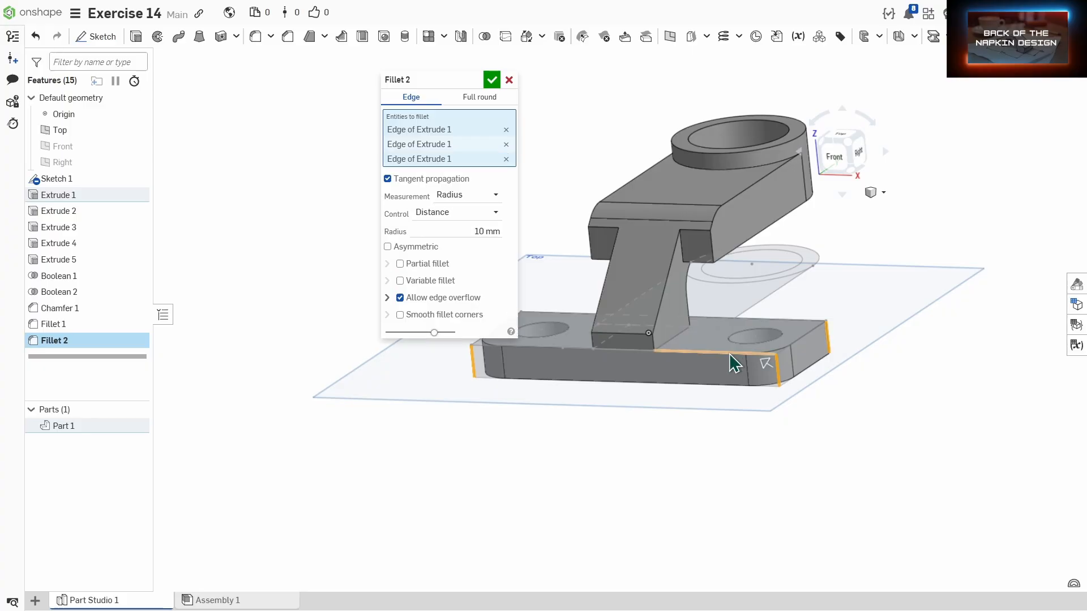
{"action": "mouse_move", "coordinate": [720, 352]}
{"action": "right_mouse_down"}
{"action": "mouse_move", "coordinate": [768, 394]}
{"action": "mouse_move", "coordinate": [757, 401]}
{"action": "mouse_move", "coordinate": [769, 372]}
{"action": "mouse_move", "coordinate": [730, 369]}
{"action": "right_mouse_up"}
{"action": "left_click", "coordinate": [620, 383]}
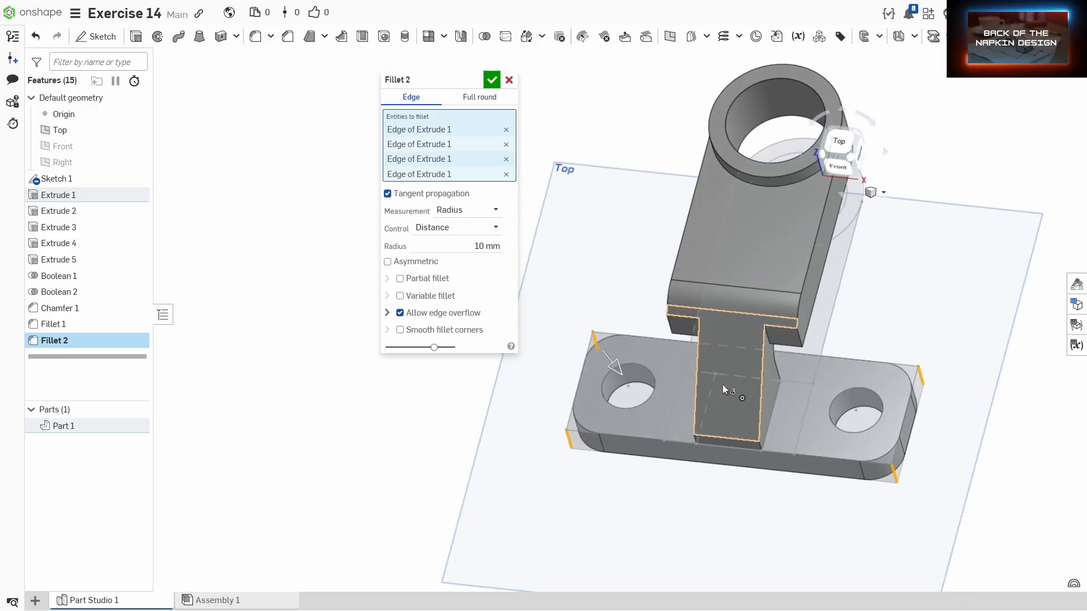
{"action": "left_click", "coordinate": [468, 245]}
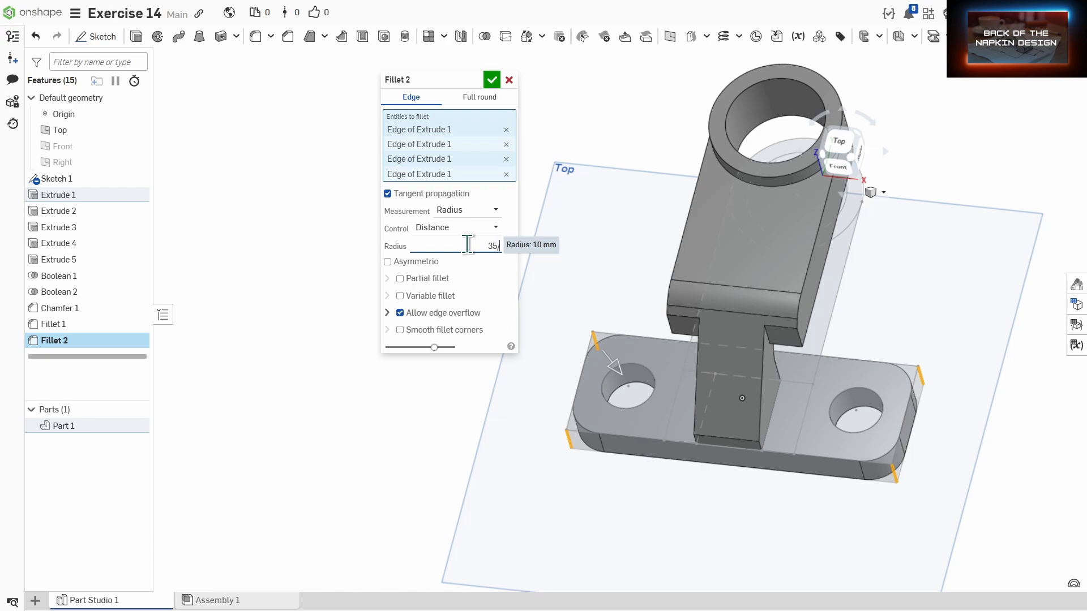
{"action": "key", "text": "Return"}
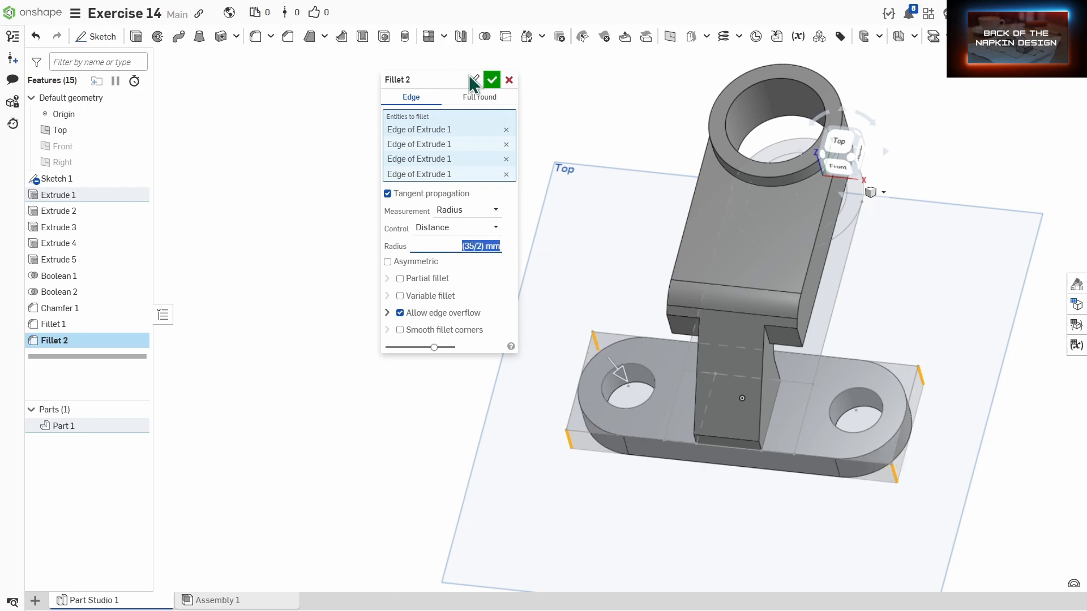
{"action": "left_click", "coordinate": [491, 80]}
Delete the 10 mm fillet applied at the bend between the upright and the arm.
{"action": "right_click_drag", "start_coordinate": [699, 324], "coordinate": [626, 352]}
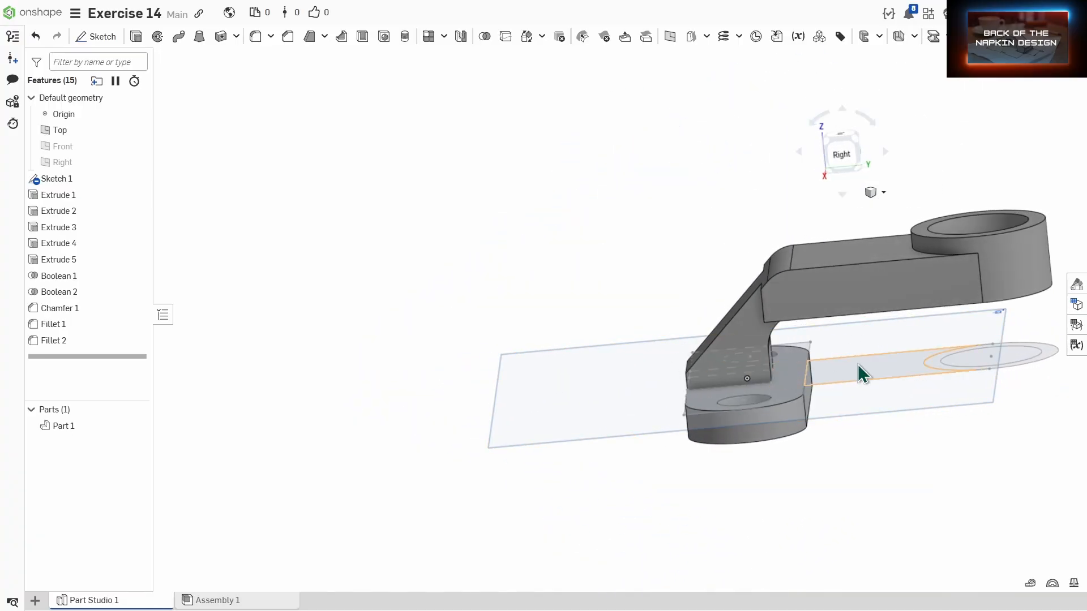
{"action": "mouse_move", "coordinate": [859, 371]}
{"action": "right_mouse_down"}
{"action": "mouse_move", "coordinate": [881, 389]}
{"action": "mouse_move", "coordinate": [850, 352]}
{"action": "mouse_move", "coordinate": [890, 367]}
{"action": "mouse_move", "coordinate": [856, 364]}
{"action": "mouse_move", "coordinate": [844, 376]}
{"action": "right_mouse_up"}
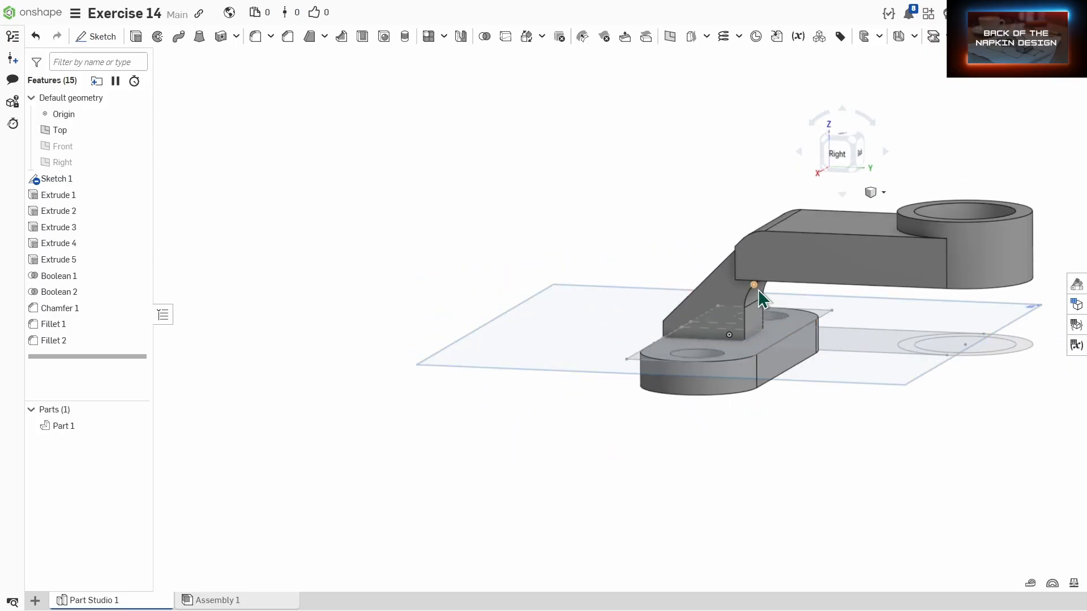
{"action": "left_click", "coordinate": [79, 327]}
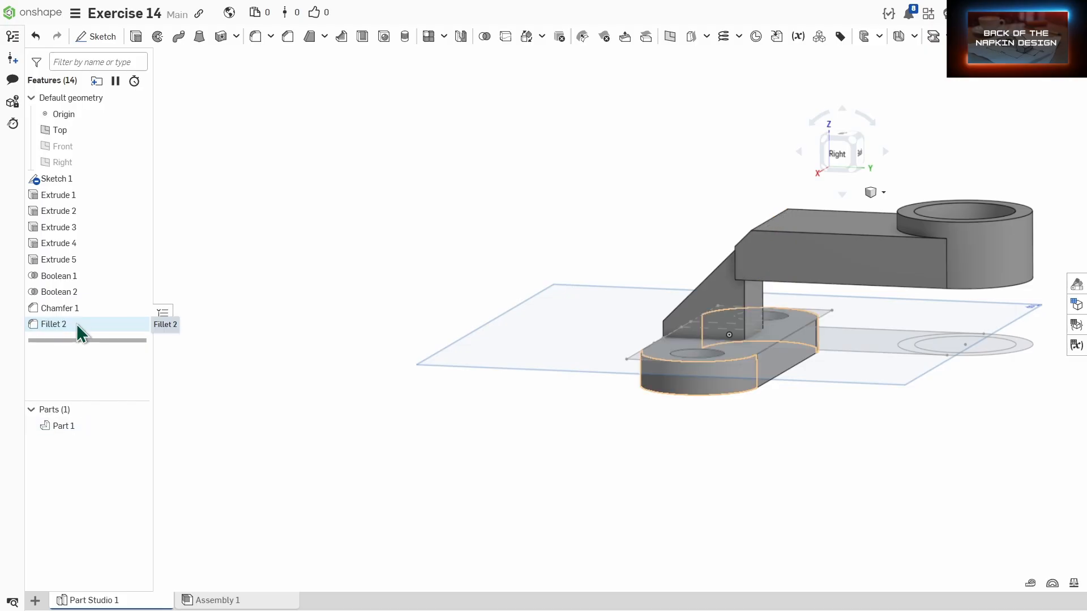
{"action": "key", "text": "Delete"}
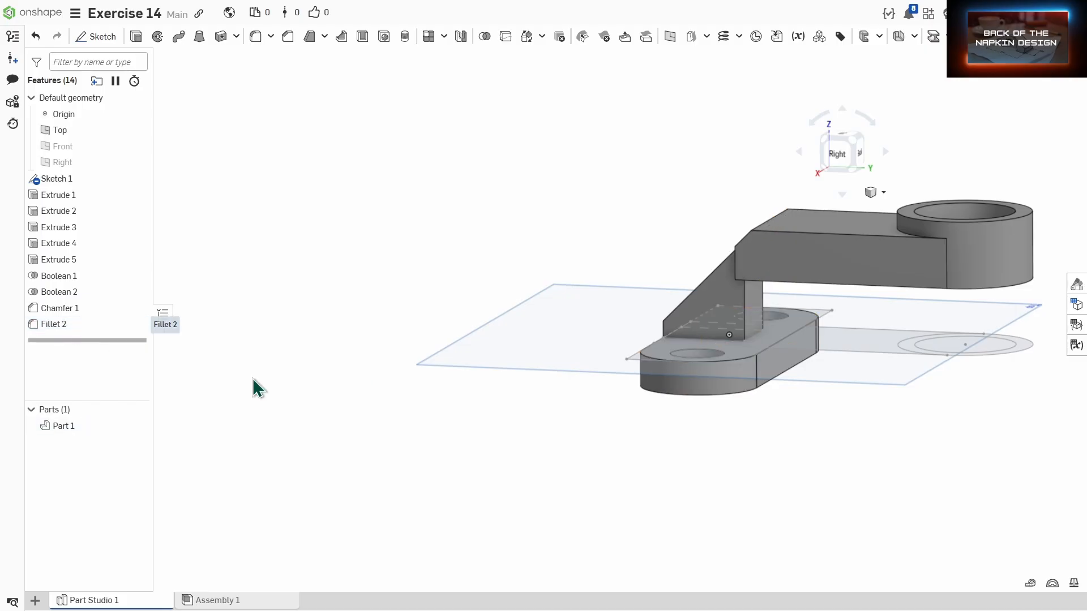
Extrude the sketch region directly behind the upright up to the arm's underside face, adding it to the part.
{"action": "left_click", "coordinate": [136, 36]}
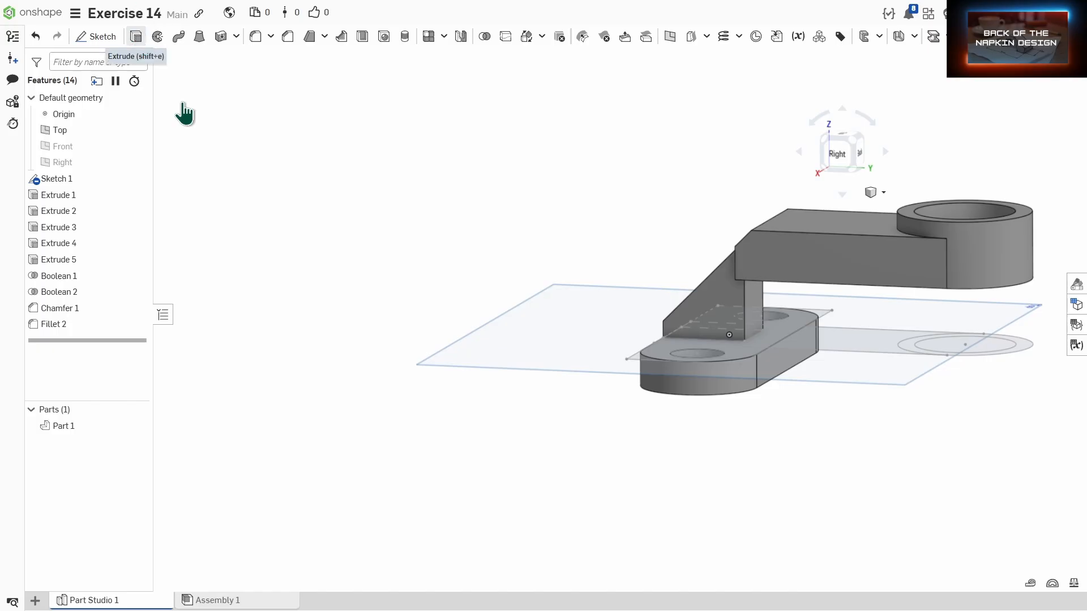
{"action": "left_click", "coordinate": [776, 335]}
{"action": "mouse_move", "coordinate": [738, 280]}
{"action": "right_mouse_down"}
{"action": "mouse_move", "coordinate": [759, 299]}
{"action": "mouse_move", "coordinate": [739, 266]}
{"action": "right_mouse_up"}
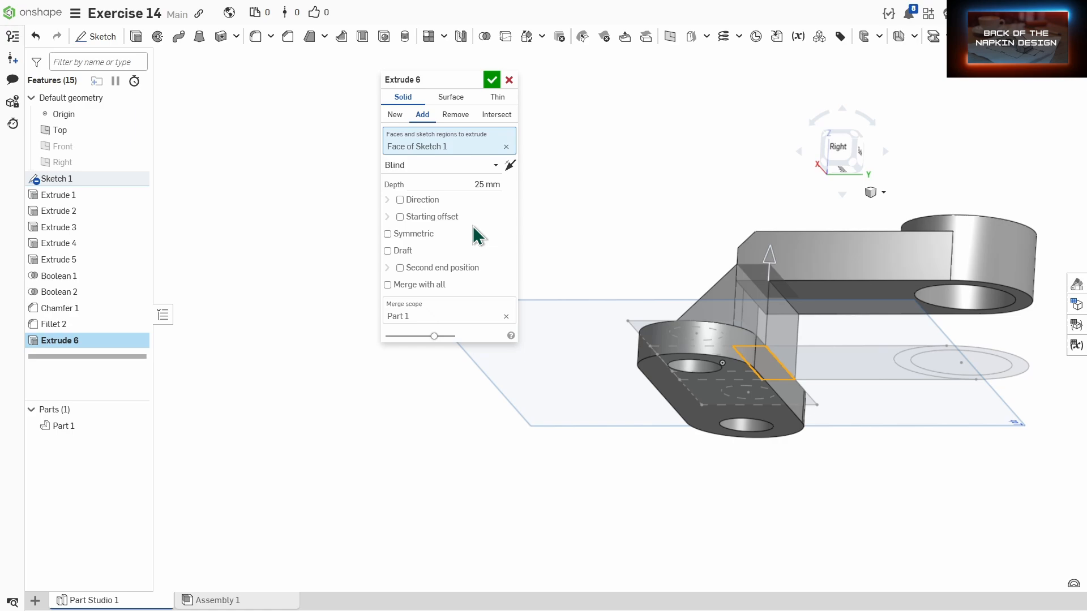
{"action": "left_click", "coordinate": [424, 166]}
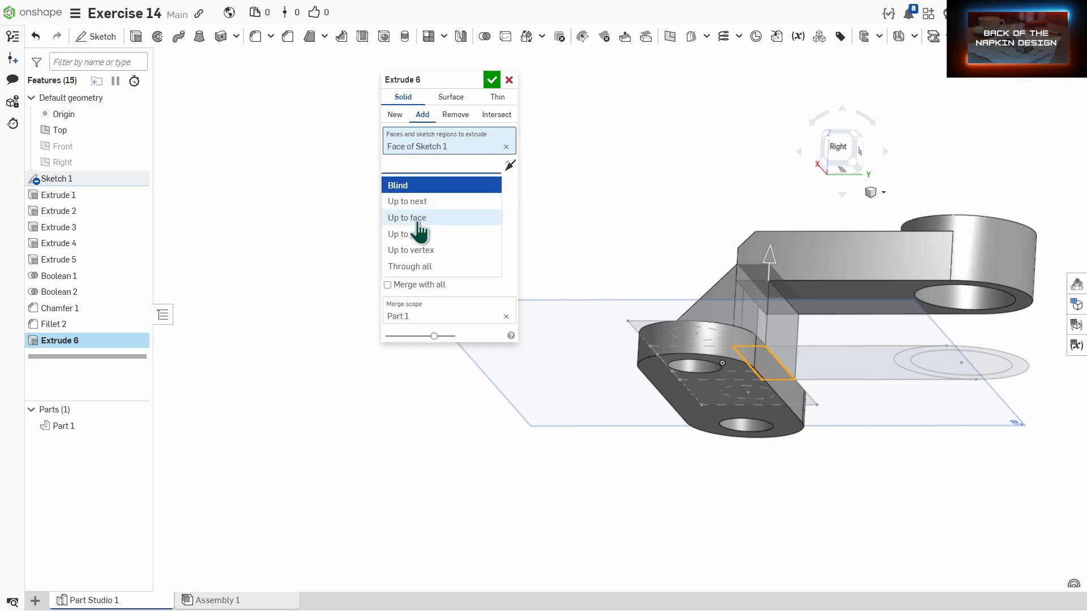
{"action": "left_click", "coordinate": [421, 219]}
{"action": "left_click", "coordinate": [801, 294]}
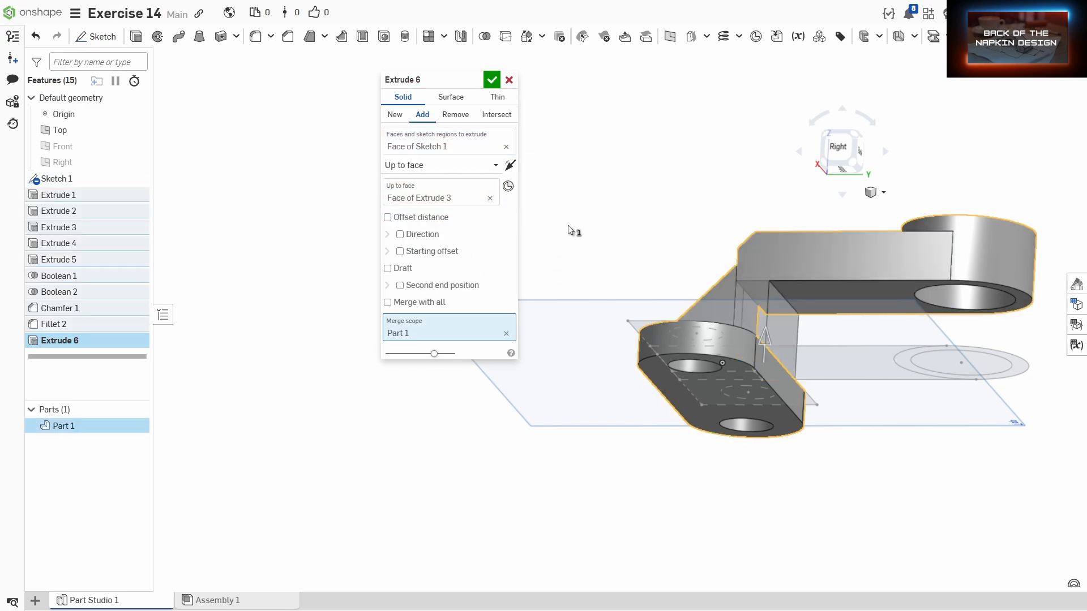
{"action": "left_click", "coordinate": [492, 82]}
{"action": "key", "text": "shift+7"}
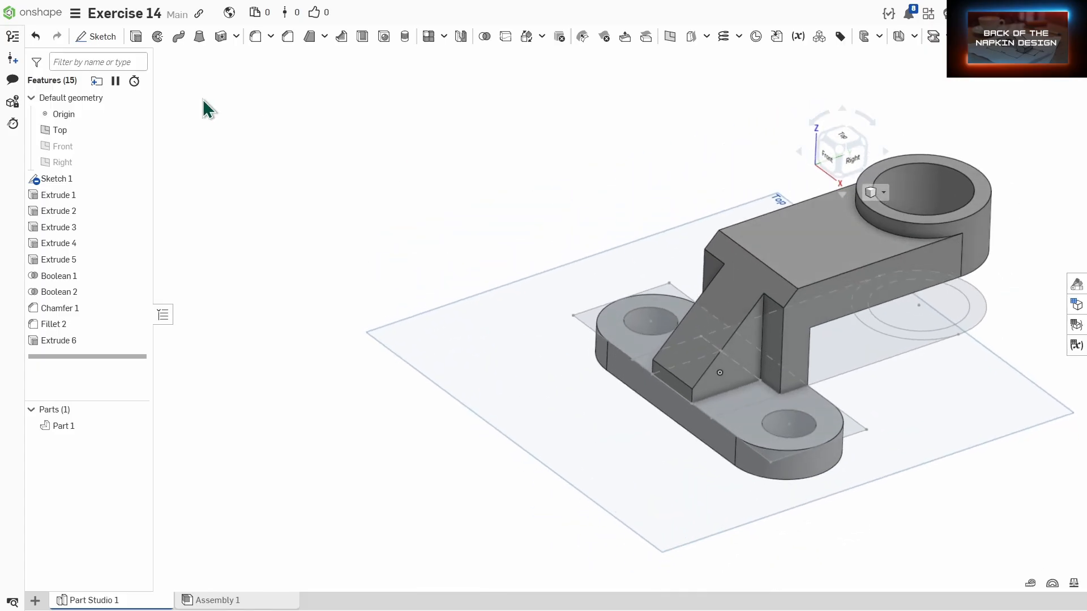
Fillet the edge between the chamfer and the arm's top and the inner corner under the arm with a 10 mm radius.
{"action": "left_click", "coordinate": [255, 36]}
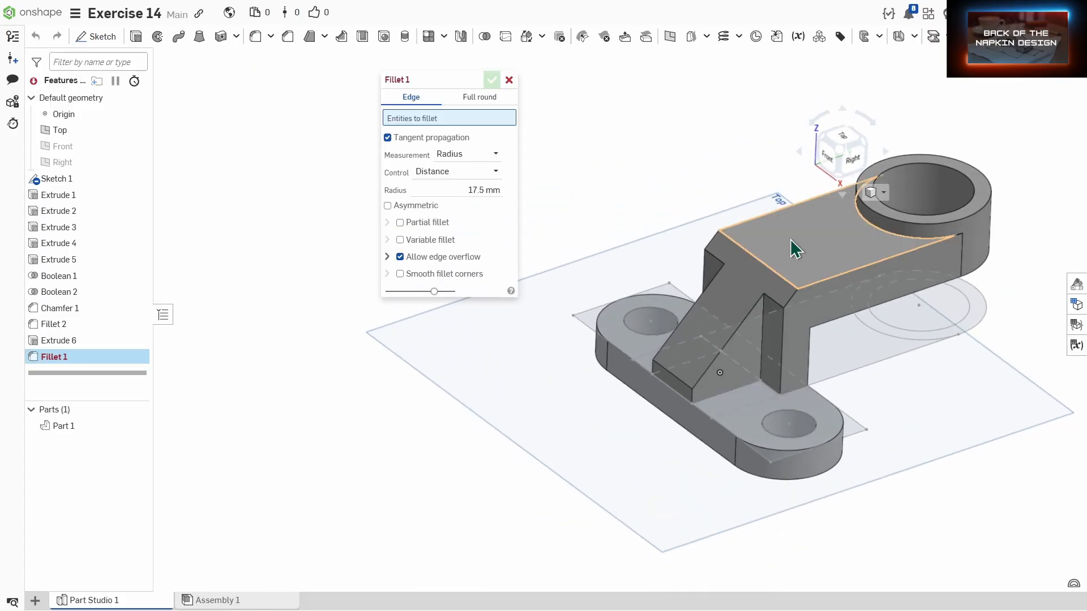
{"action": "left_click", "coordinate": [771, 268]}
{"action": "right_click_drag", "start_coordinate": [776, 287], "coordinate": [754, 272]}
{"action": "left_click", "coordinate": [750, 243]}
{"action": "right_click_drag", "start_coordinate": [701, 246], "coordinate": [735, 278]}
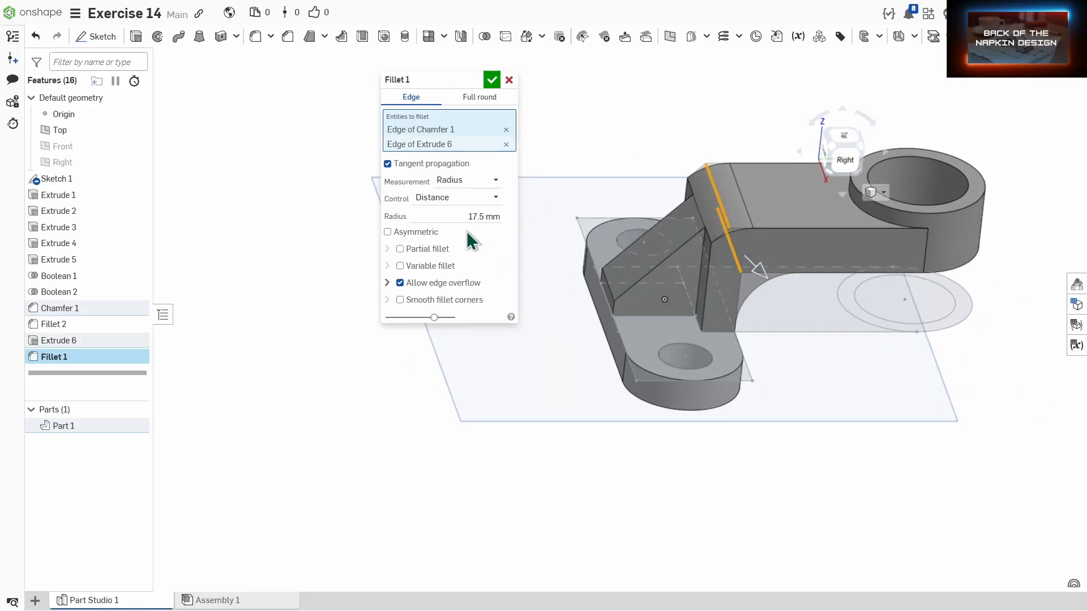
{"action": "left_click", "coordinate": [460, 215]}
{"action": "type", "text": "1"}
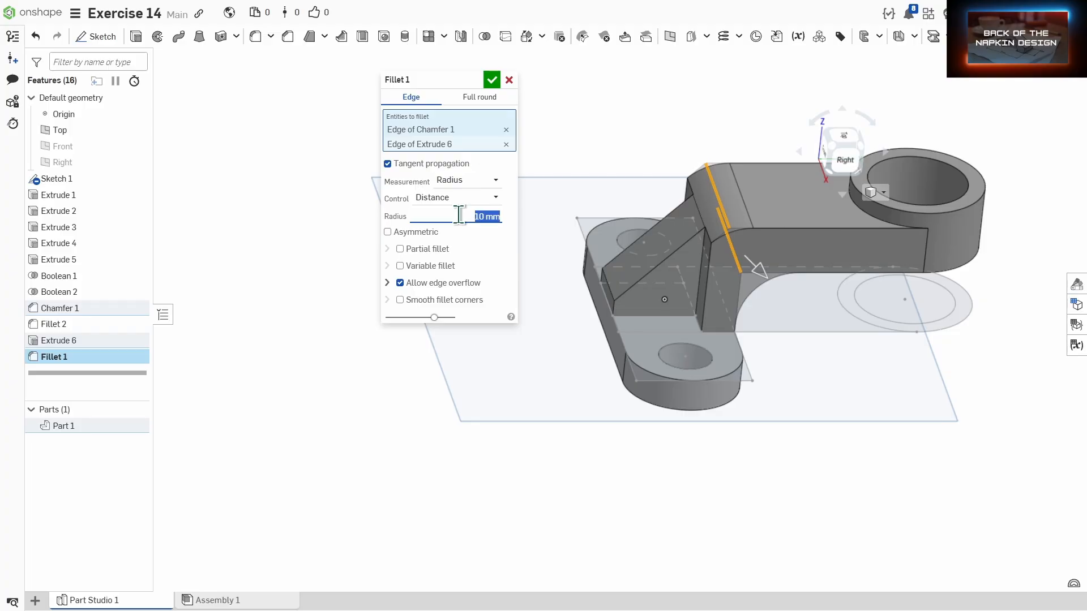
{"action": "left_click", "coordinate": [491, 80]}
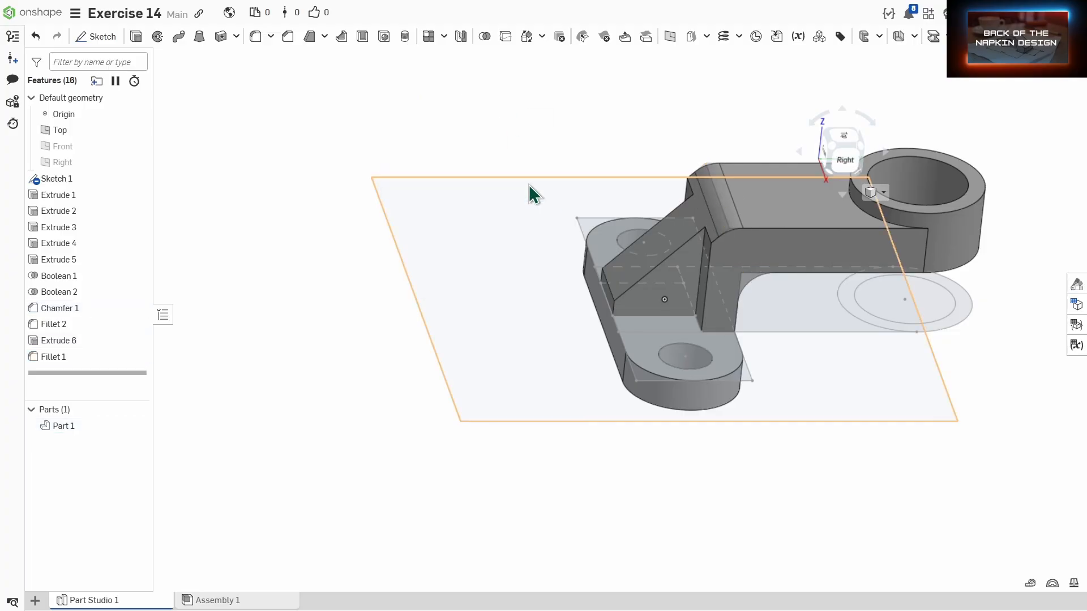
Set the upright chamfer's equal distance to 35 mm.
{"action": "right_click_drag", "start_coordinate": [529, 185], "coordinate": [561, 201]}
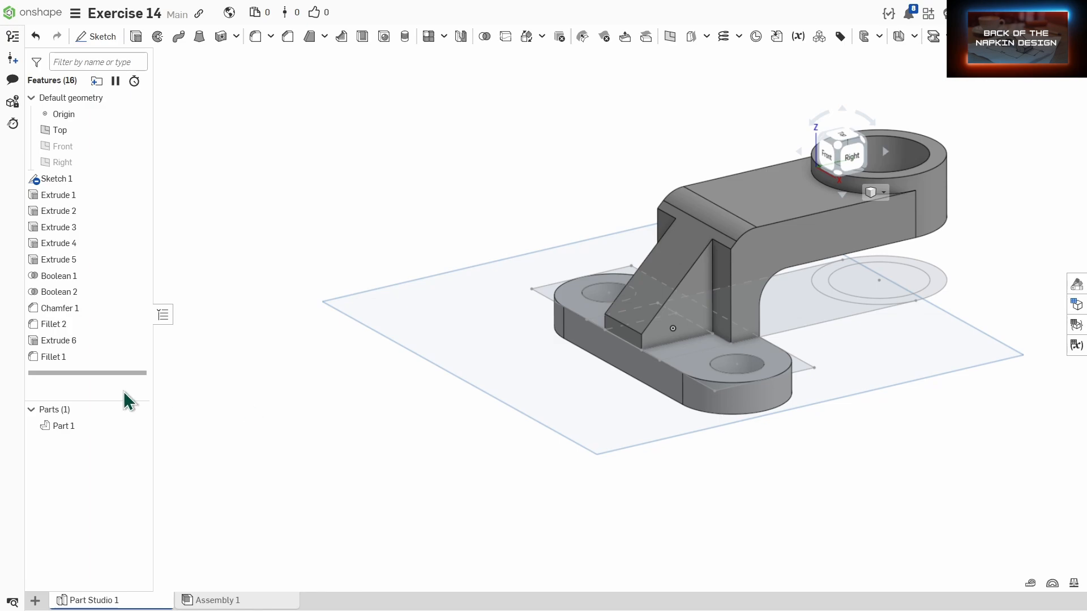
{"action": "double_click", "coordinate": [65, 309]}
{"action": "left_click", "coordinate": [459, 180]}
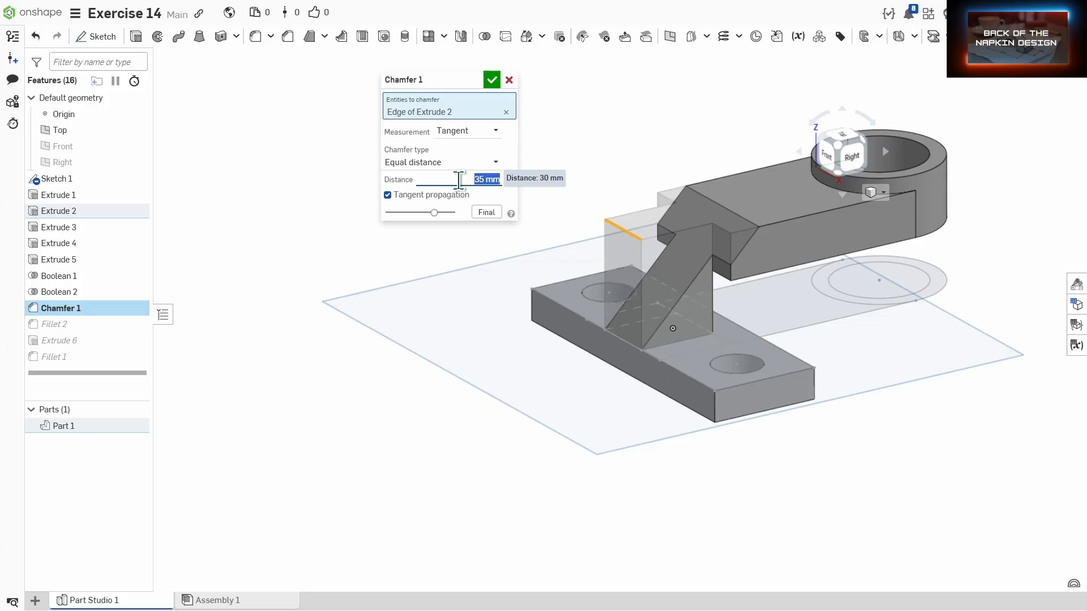
{"action": "left_click", "coordinate": [491, 80]}
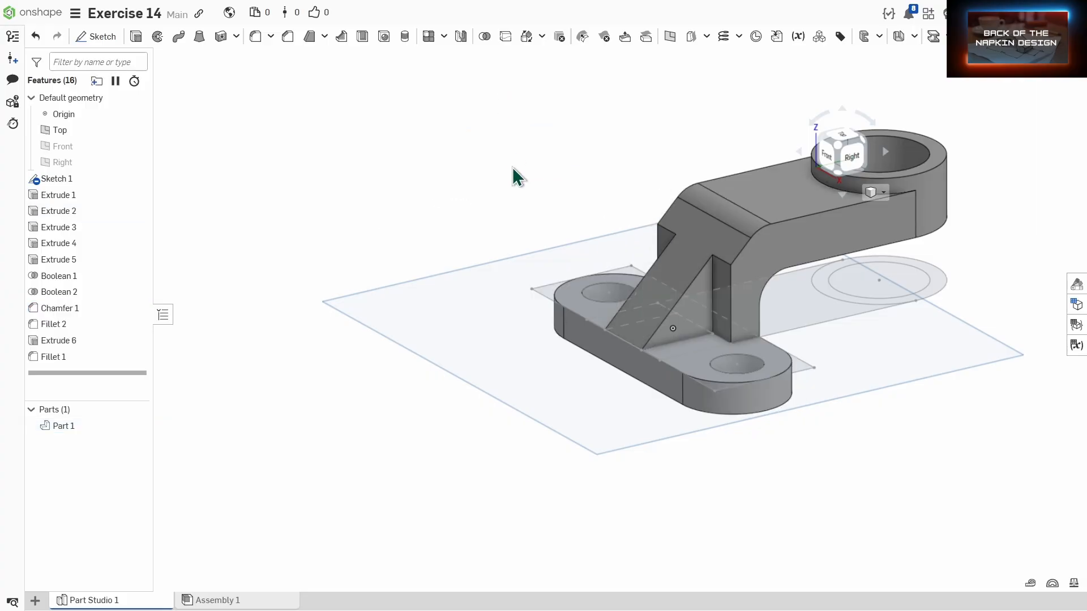
{"action": "right_click_drag", "start_coordinate": [606, 346], "coordinate": [712, 349]}
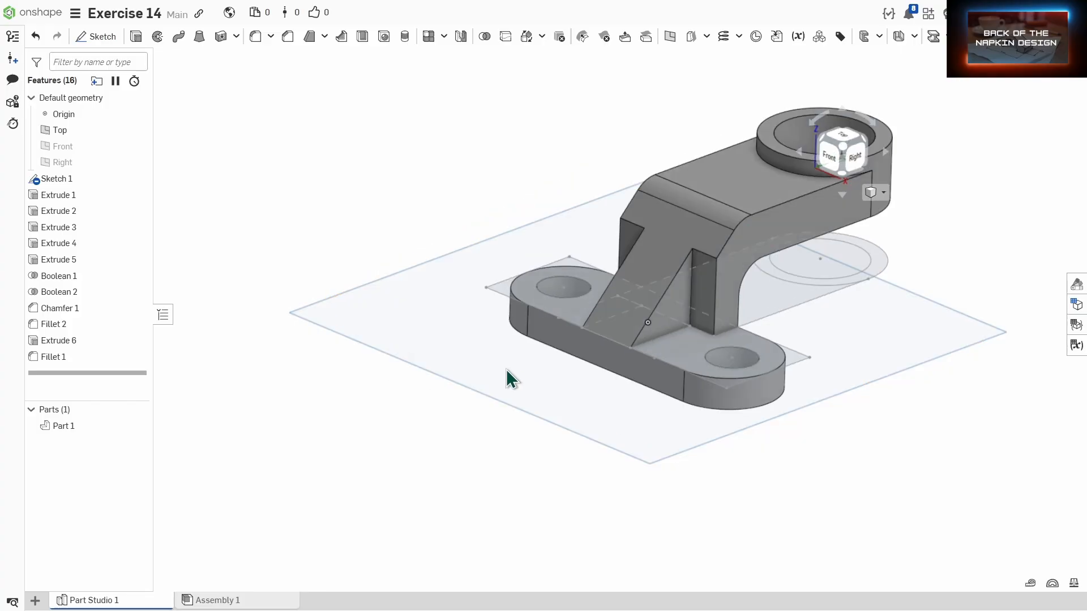
{"action": "mouse_move", "coordinate": [507, 376]}
{"action": "right_mouse_down"}
{"action": "mouse_move", "coordinate": [516, 357]}
{"action": "mouse_move", "coordinate": [533, 369]}
{"action": "mouse_move", "coordinate": [475, 373]}
{"action": "mouse_move", "coordinate": [490, 385]}
{"action": "mouse_move", "coordinate": [507, 374]}
{"action": "right_mouse_up"}
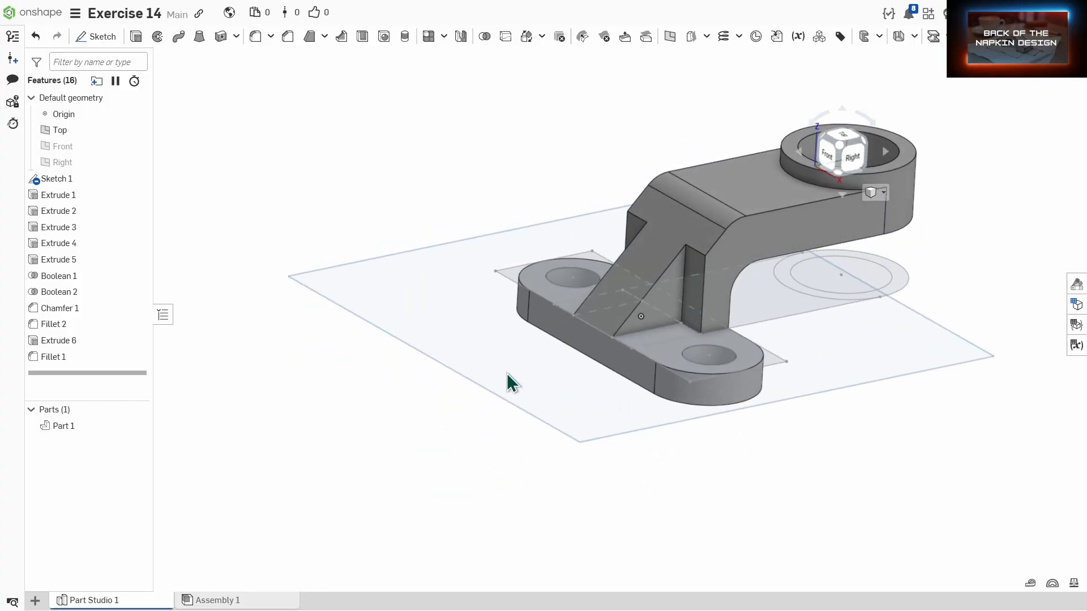
Hide the Top plane and Sketch 1, leaving only the solid part displayed.
{"action": "left_click", "coordinate": [854, 383]}
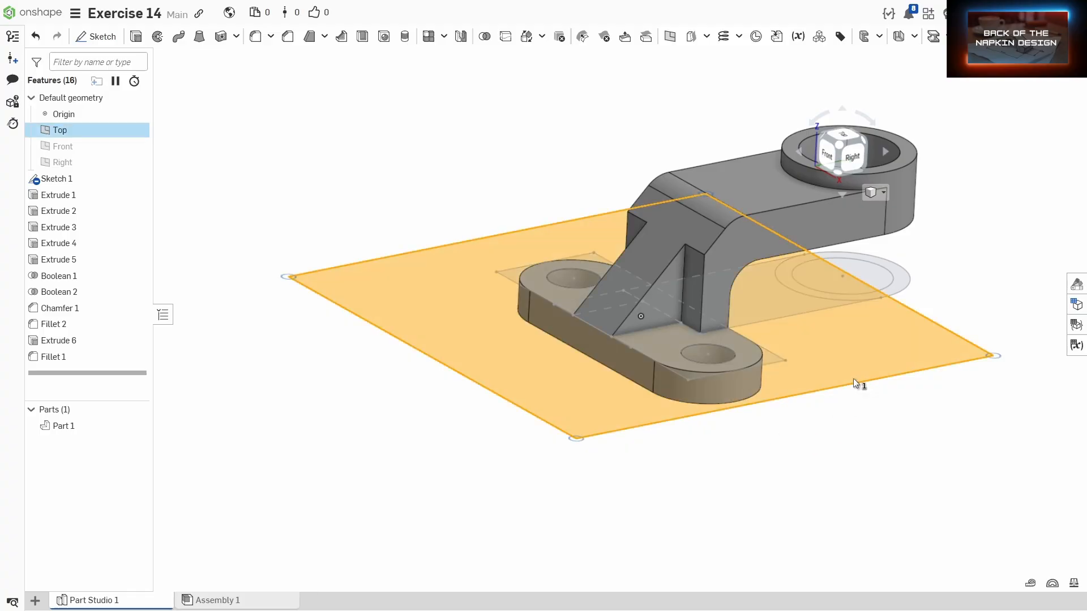
{"action": "left_click", "coordinate": [854, 379]}
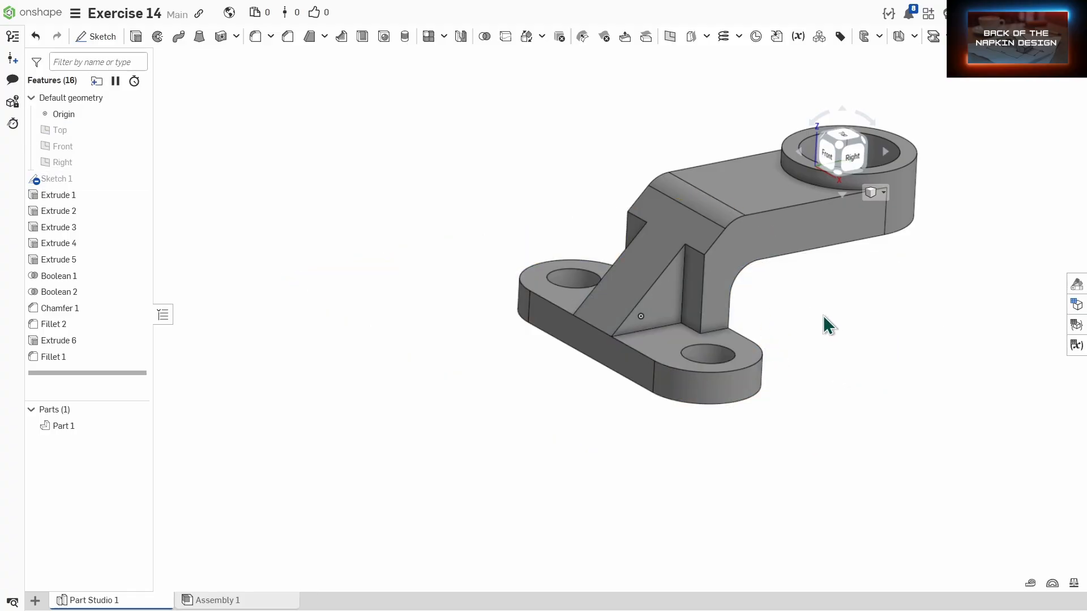
{"action": "right_click_drag", "start_coordinate": [823, 314], "coordinate": [752, 234]}
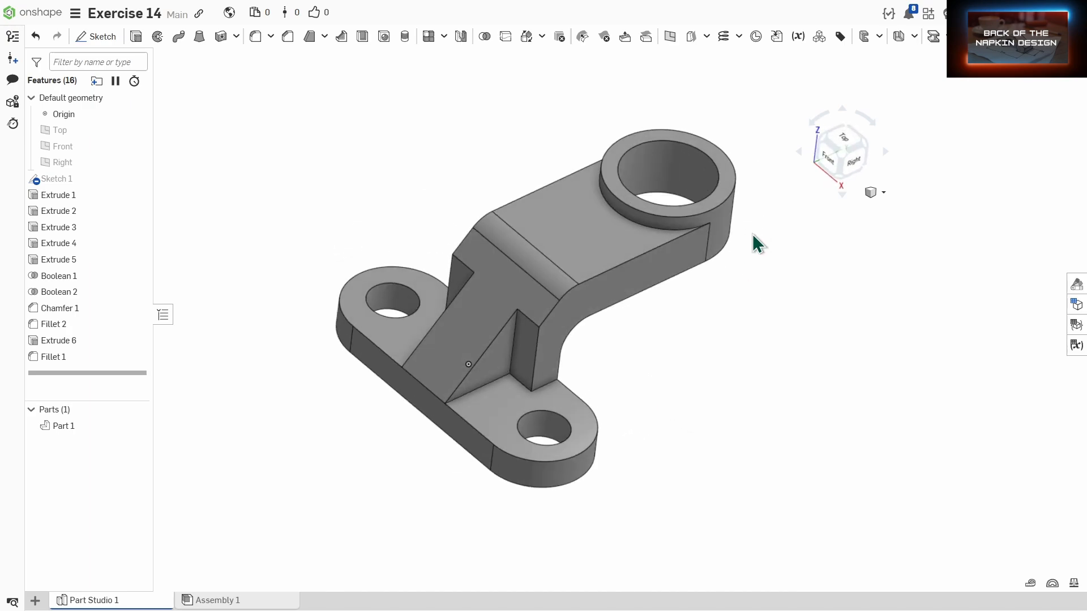
{"action": "left_click", "coordinate": [837, 163]}
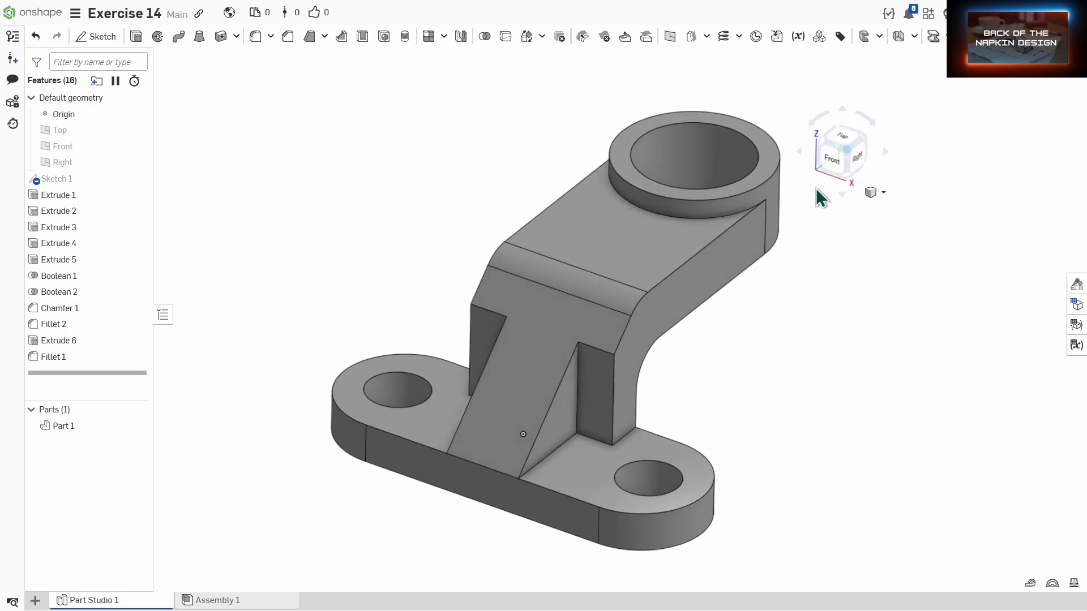
{"action": "right_click_drag", "start_coordinate": [897, 363], "coordinate": [869, 380]}
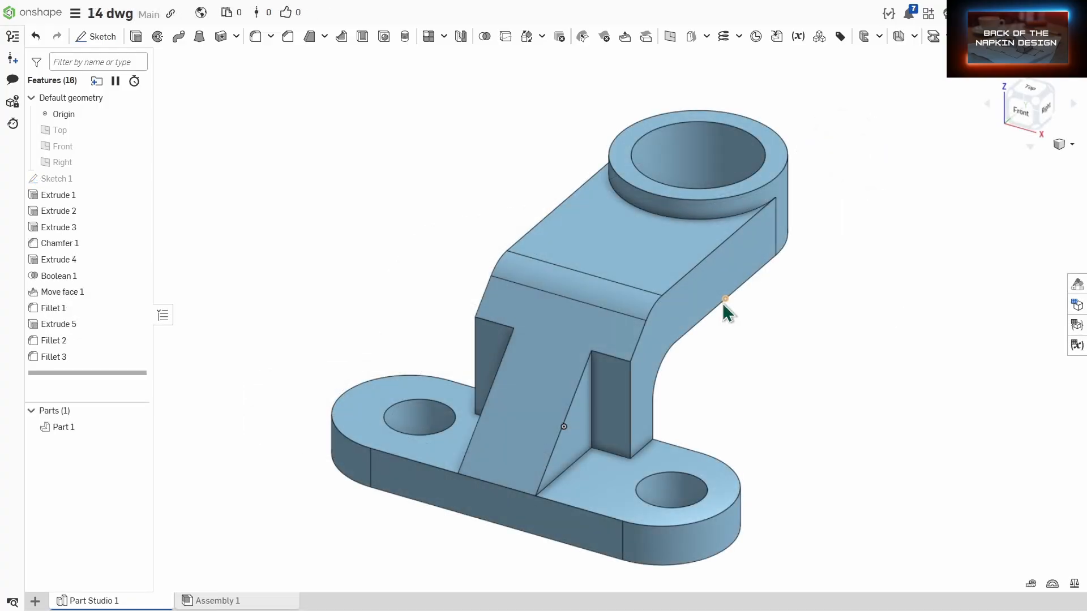
Create a drawing in the 14 dwg document from the ANSI_B_MM.dwt template with no views.
{"action": "left_click", "coordinate": [36, 600]}
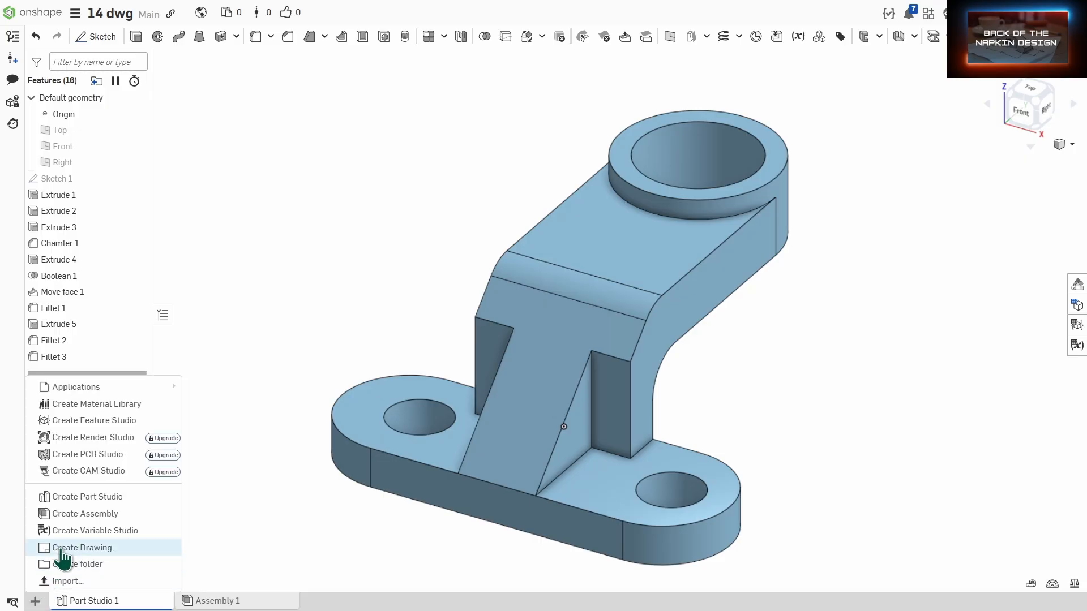
{"action": "left_click", "coordinate": [85, 547]}
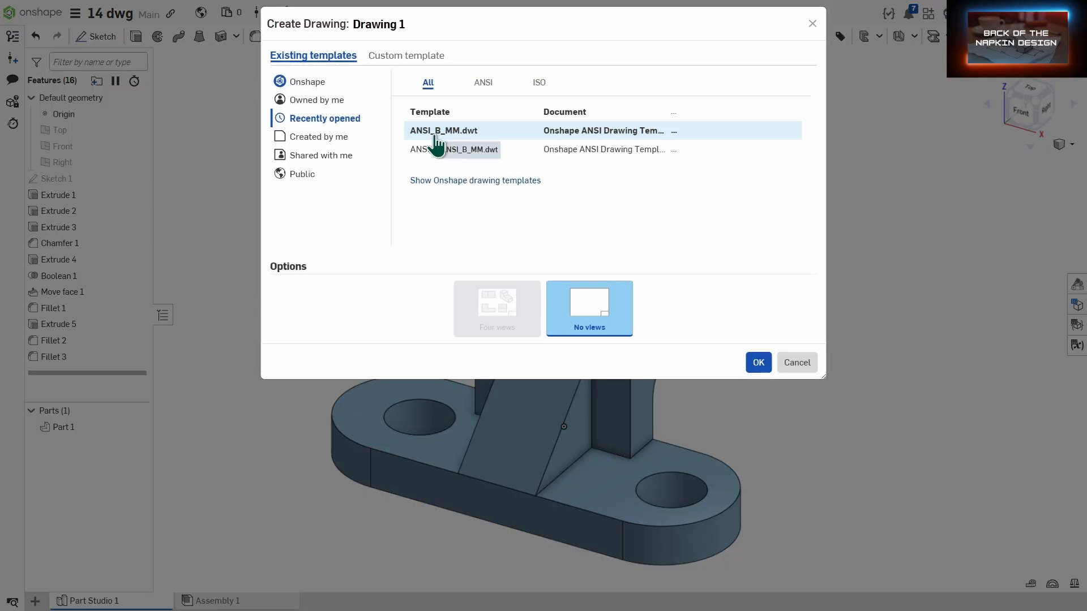
{"action": "left_click", "coordinate": [766, 365]}
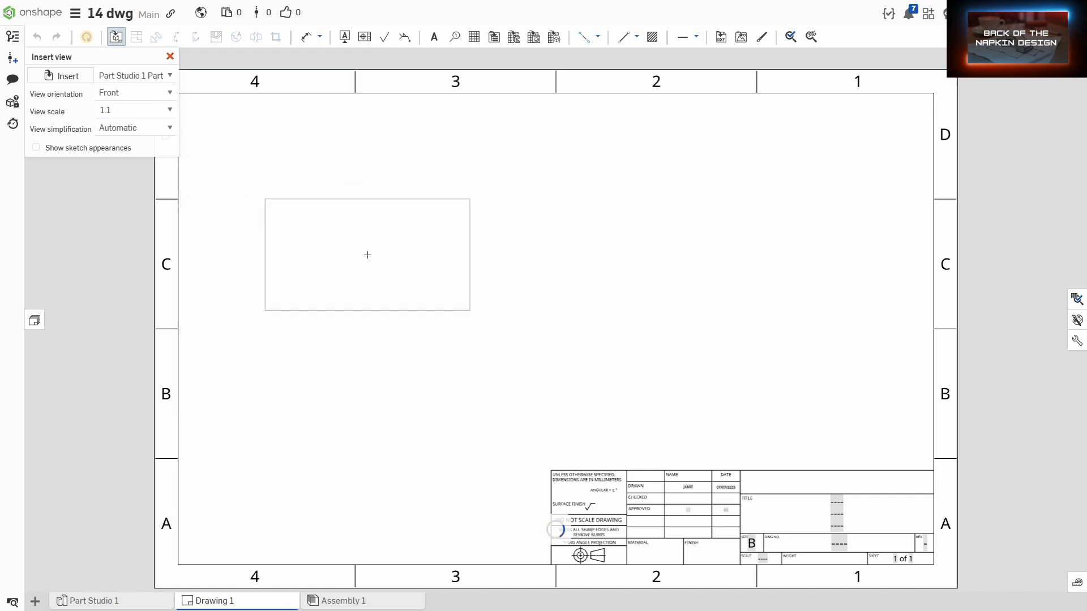
Place the part's front view at 1:1, project the top view above it, and project a side view beside the top view.
{"action": "left_click", "coordinate": [355, 422]}
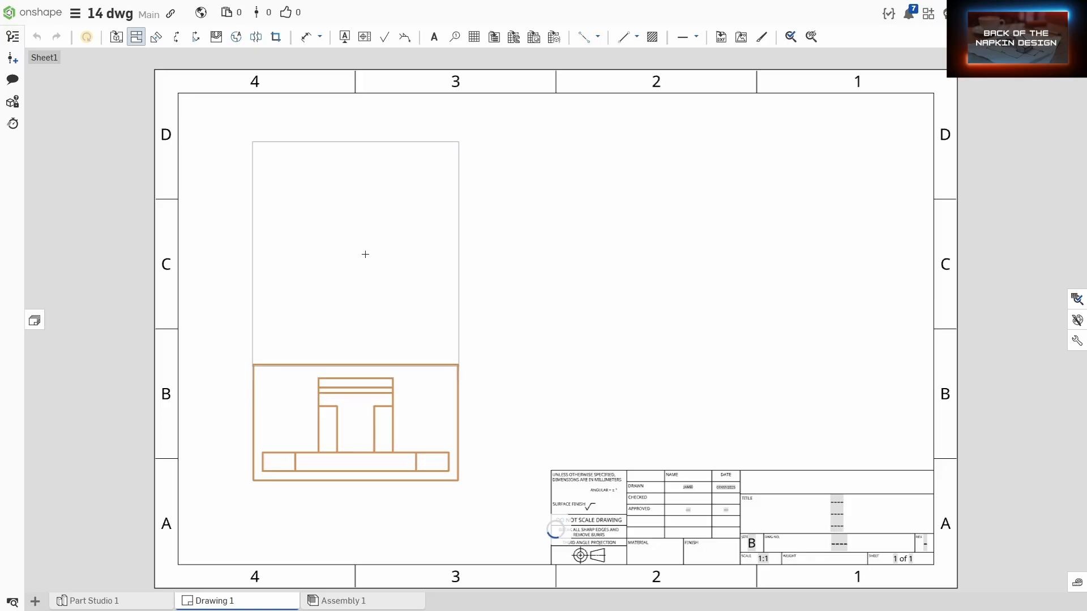
{"action": "left_click", "coordinate": [368, 233]}
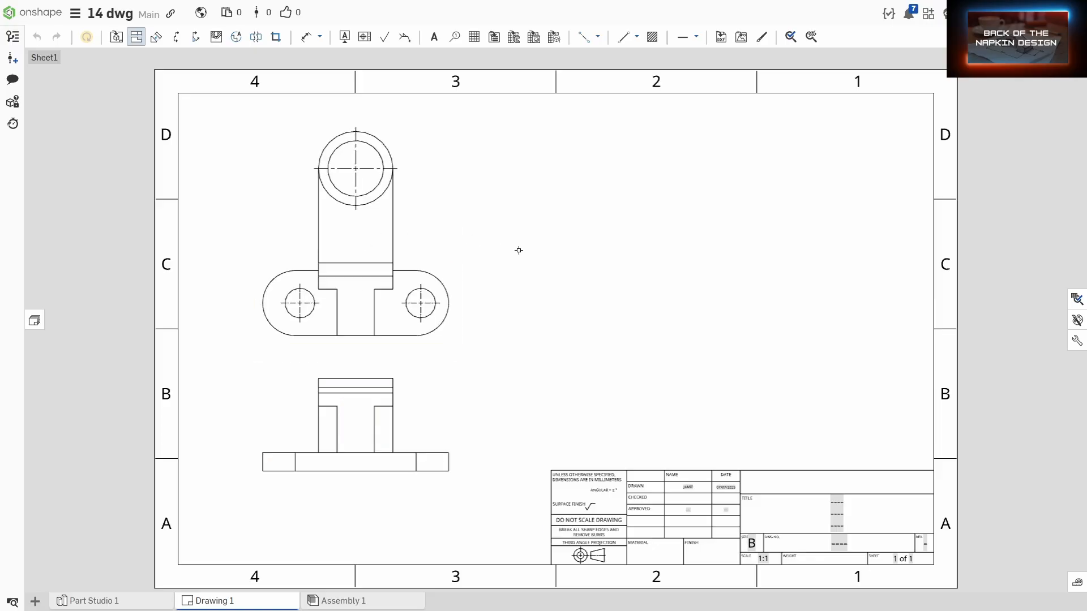
{"action": "left_click", "coordinate": [419, 257]}
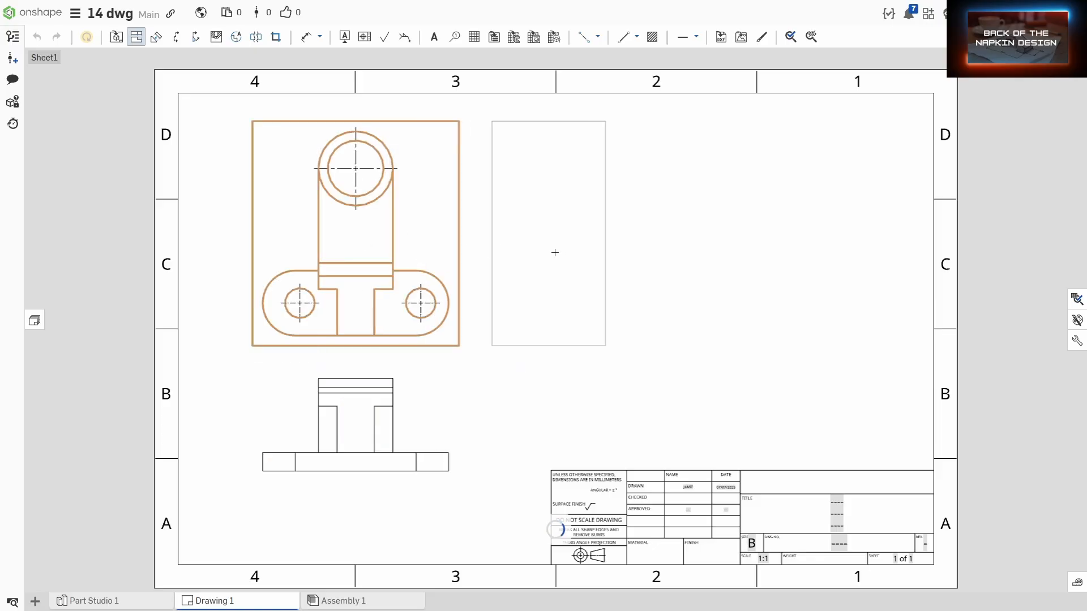
{"action": "left_click", "coordinate": [572, 254]}
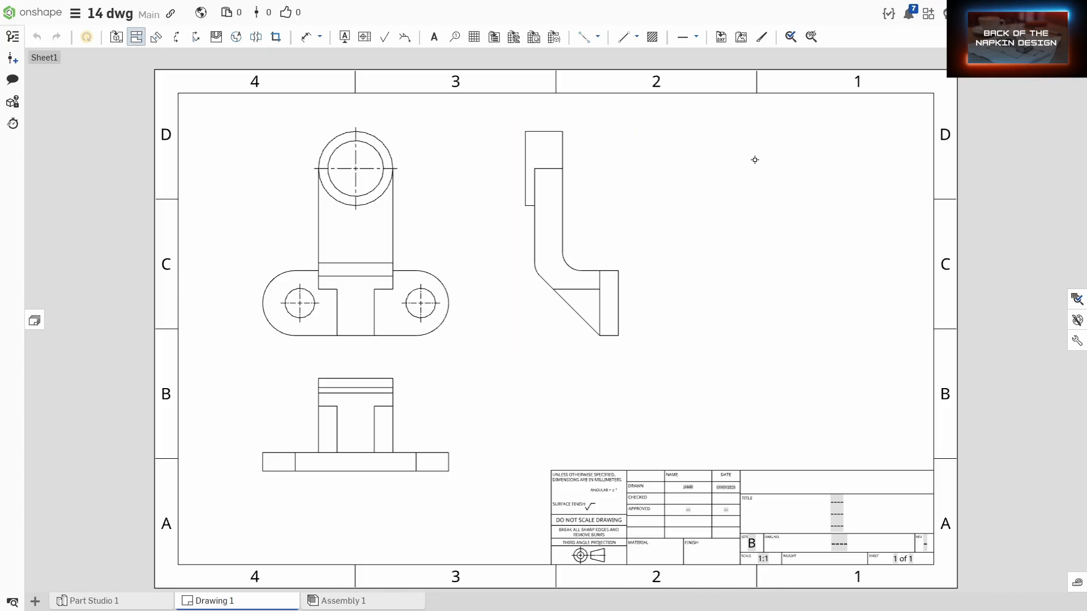
Insert an isometric view of the part at the sheet's 1:1 scale in the upper corner beside the side view.
{"action": "left_click", "coordinate": [116, 37]}
{"action": "left_click", "coordinate": [113, 92]}
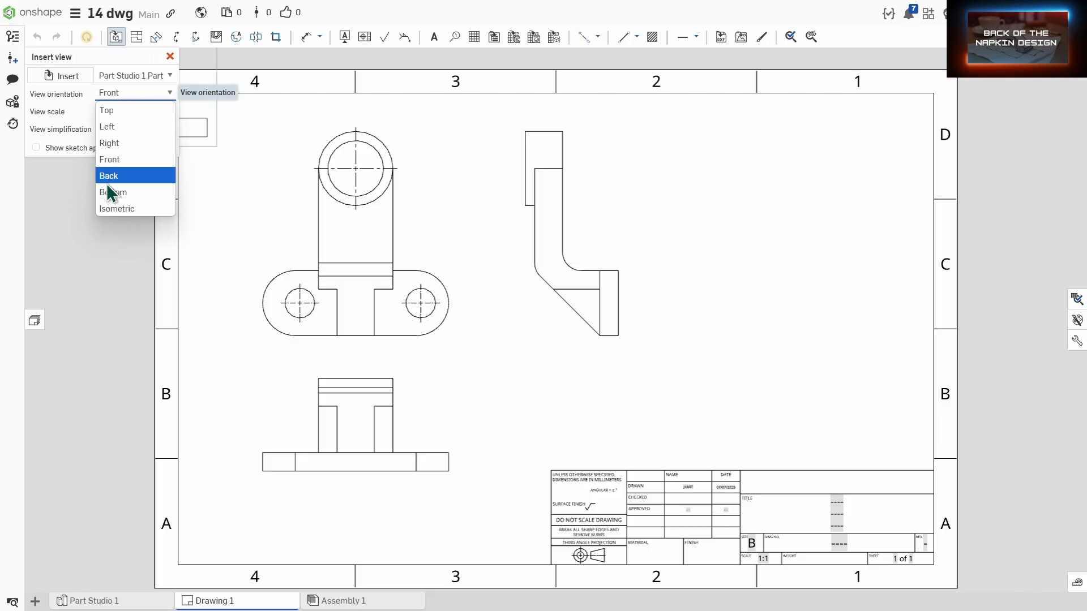
{"action": "left_click", "coordinate": [115, 208]}
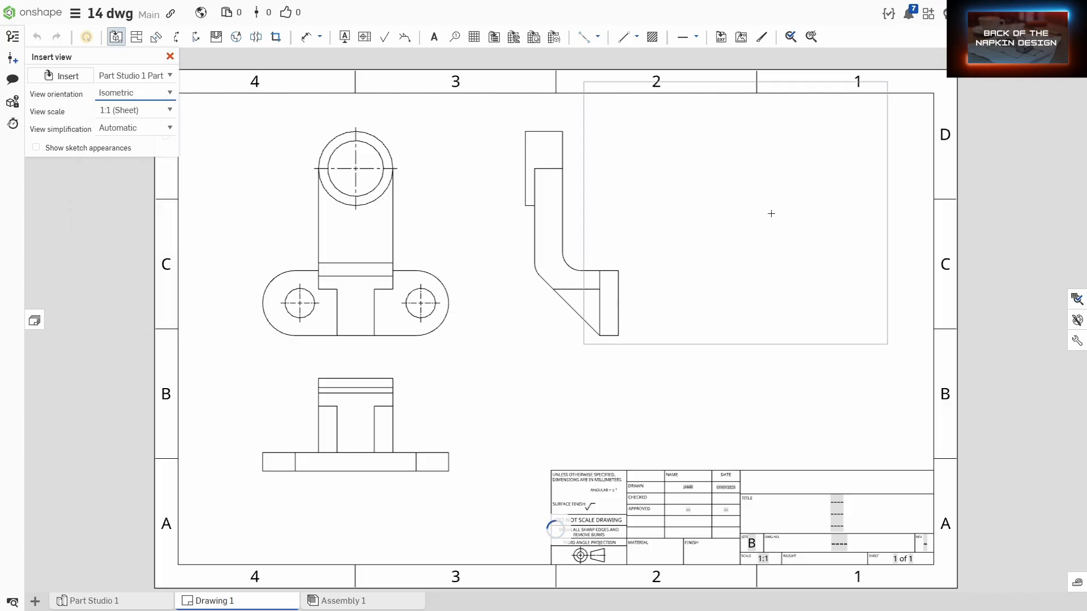
{"action": "left_click", "coordinate": [802, 208]}
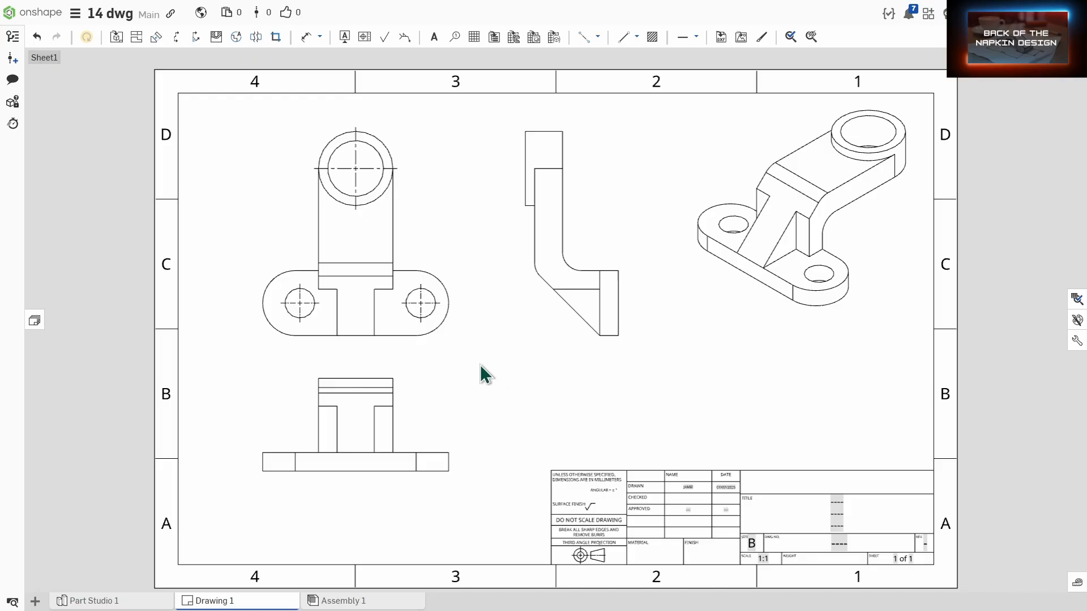
Dimension the centre distance between the two base holes in the top view, placing it below the base.
{"action": "mouse_move", "coordinate": [501, 335]}
{"action": "right_mouse_down"}
{"action": "mouse_move", "coordinate": [593, 369]}
{"action": "mouse_move", "coordinate": [573, 318]}
{"action": "right_mouse_up"}
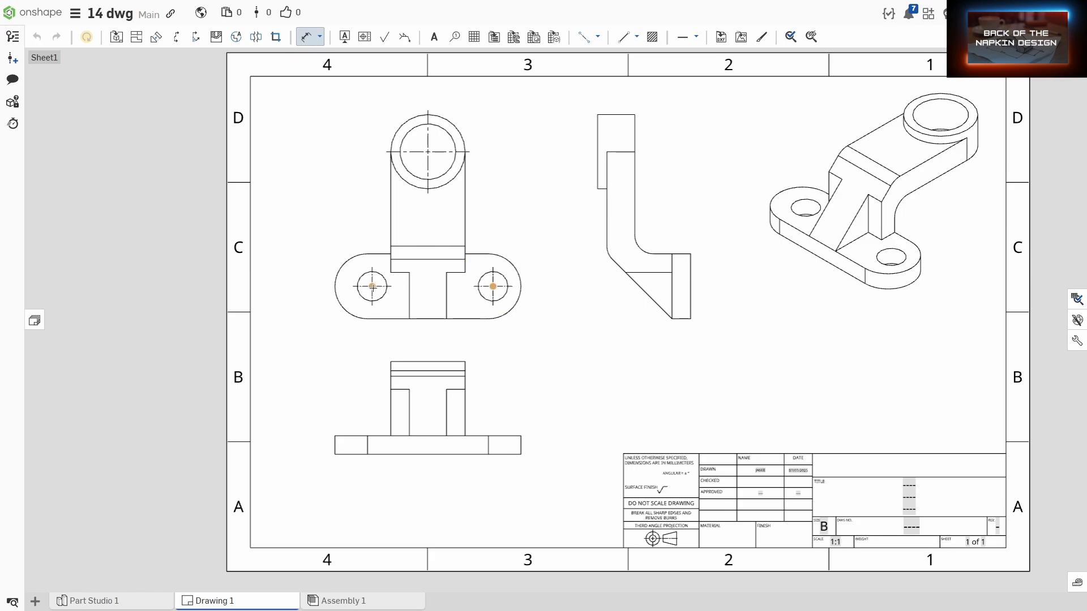
{"action": "left_click", "coordinate": [437, 332]}
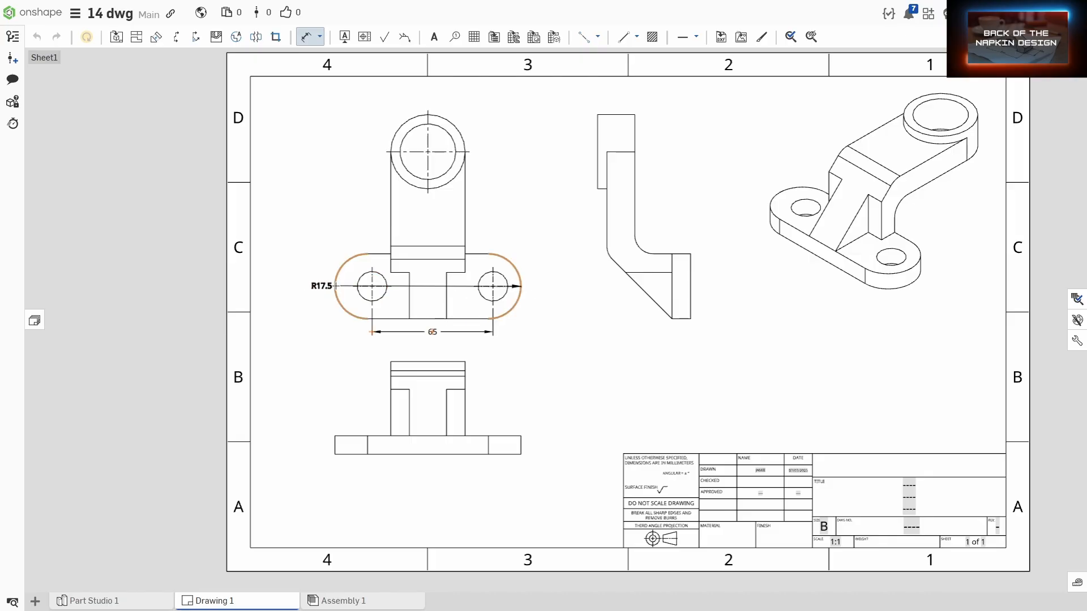
{"action": "left_click", "coordinate": [336, 288]}
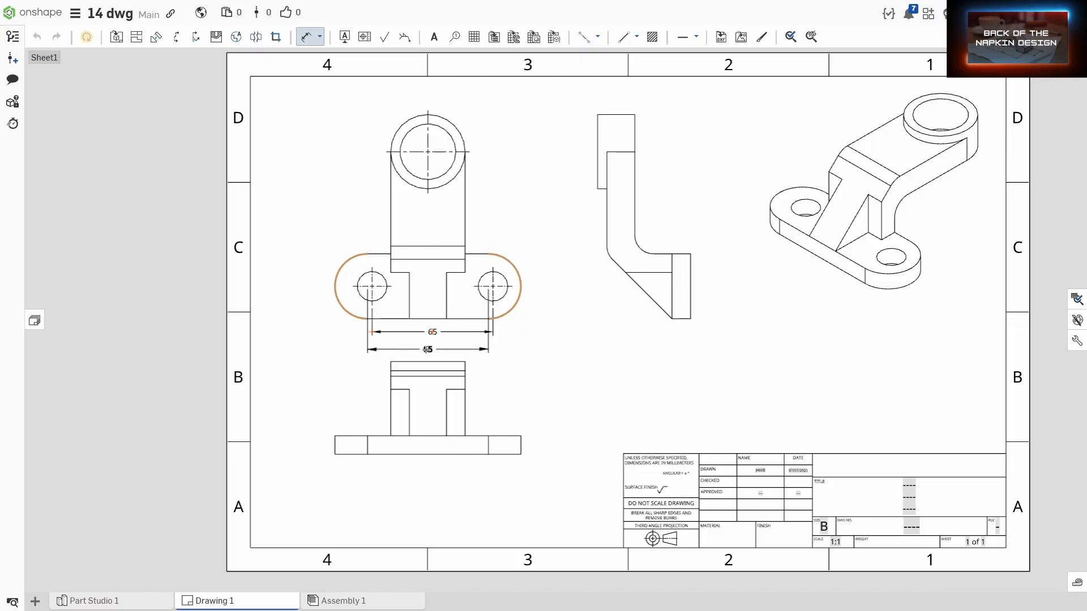
{"action": "left_click", "coordinate": [428, 349]}
{"action": "key", "text": "Escape"}
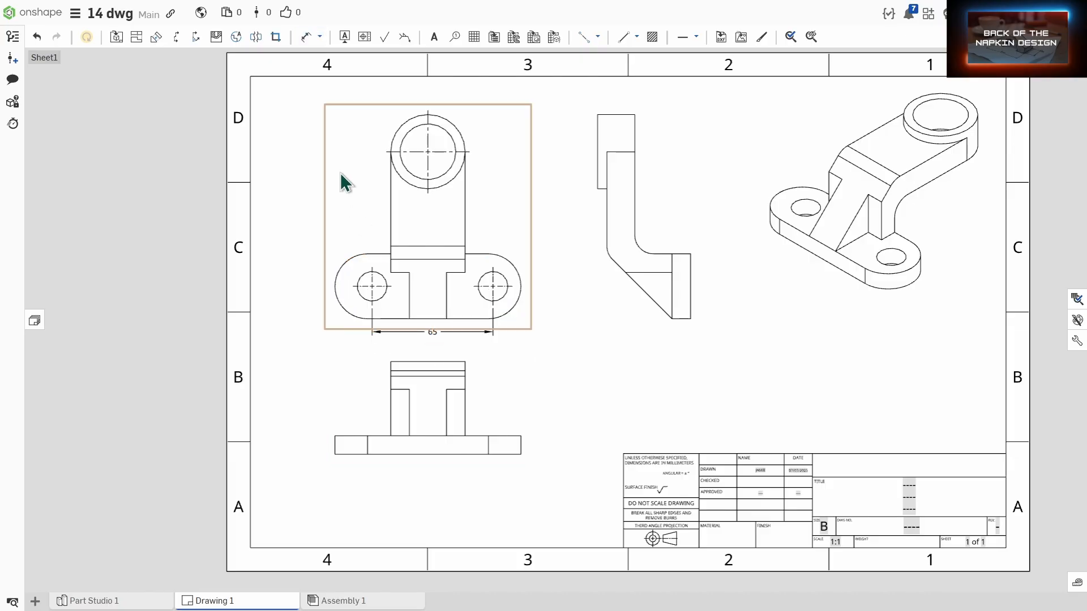
Dimension the base's overall width across its rounded ends in the top view with a maximum dimension, placed below the hole spacing.
{"action": "left_click", "coordinate": [319, 36]}
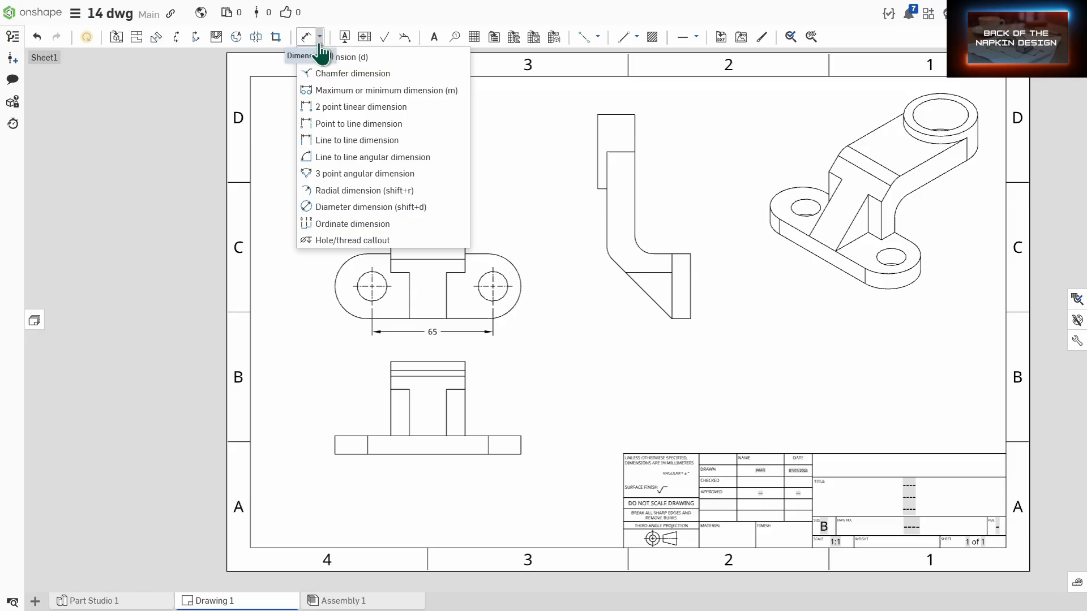
{"action": "left_click", "coordinate": [324, 91]}
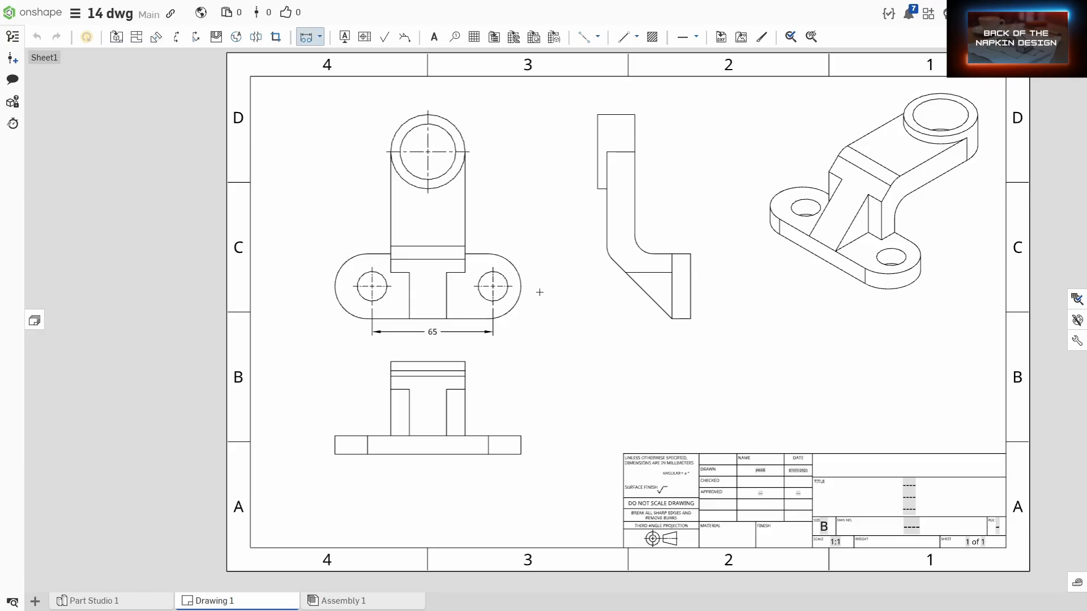
{"action": "left_click", "coordinate": [334, 287]}
{"action": "left_click", "coordinate": [526, 349]}
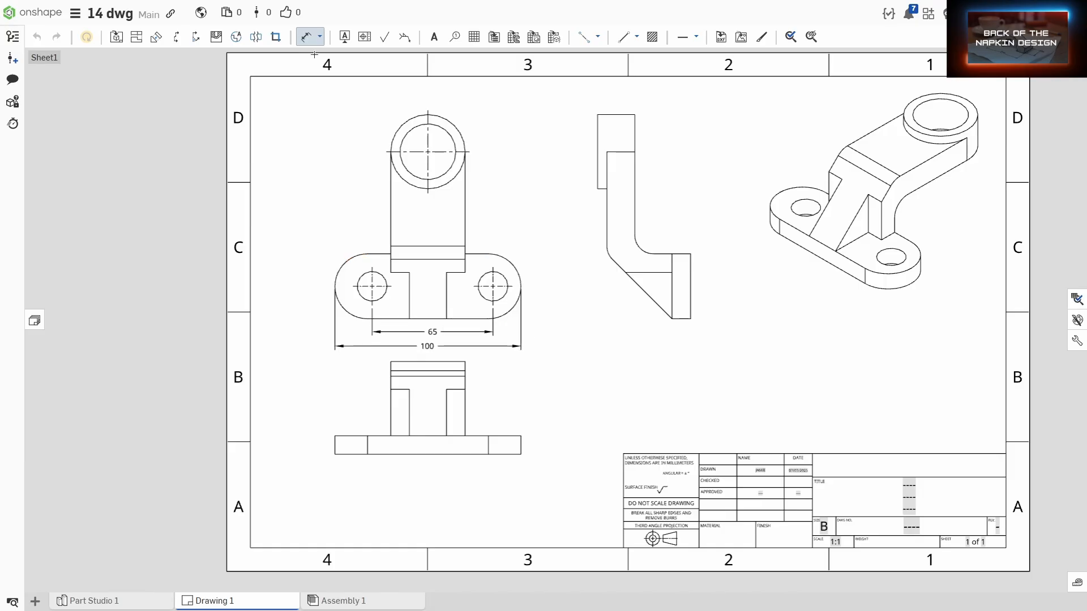
In the top view, dimension the base's depth beside it and the distance from its lower edge to the ring's centre.
{"action": "left_click", "coordinate": [476, 320]}
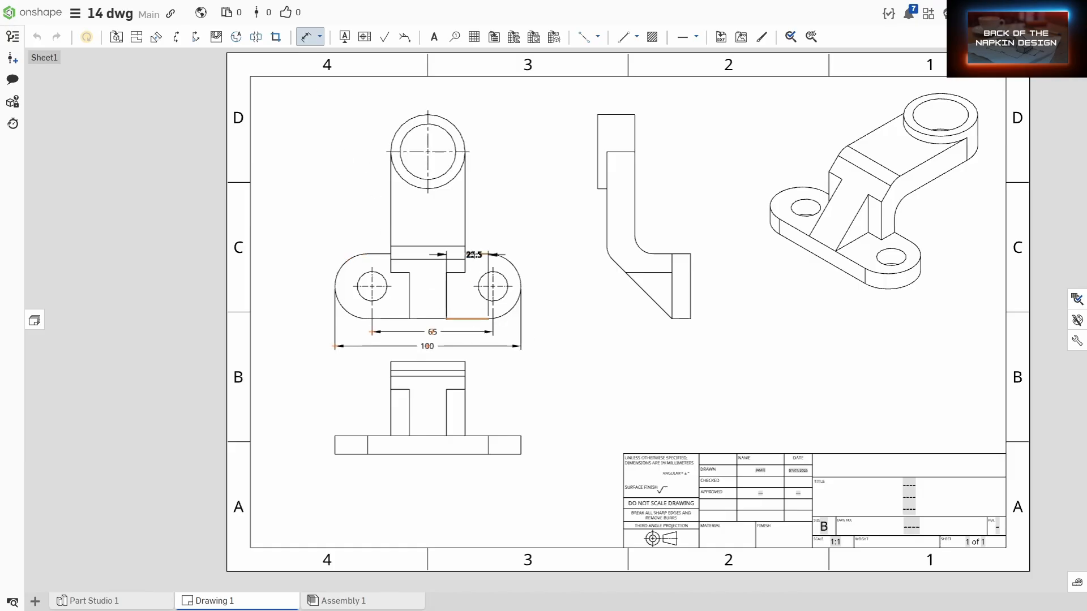
{"action": "left_click", "coordinate": [476, 254]}
{"action": "left_click", "coordinate": [545, 287]}
{"action": "left_click", "coordinate": [457, 318]}
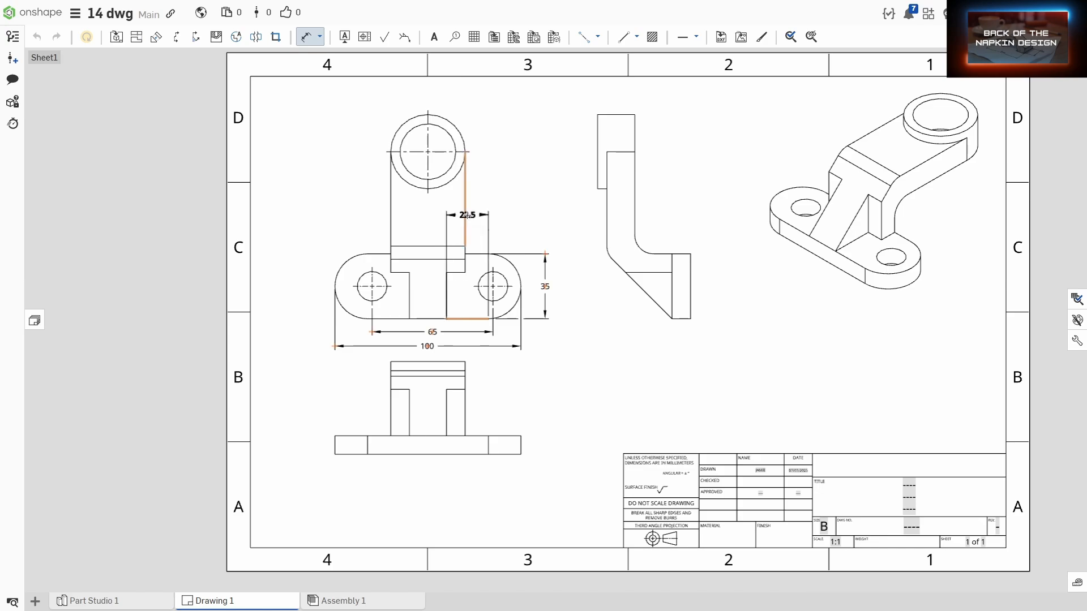
{"action": "left_click", "coordinate": [428, 153]}
{"action": "left_click", "coordinate": [309, 234]}
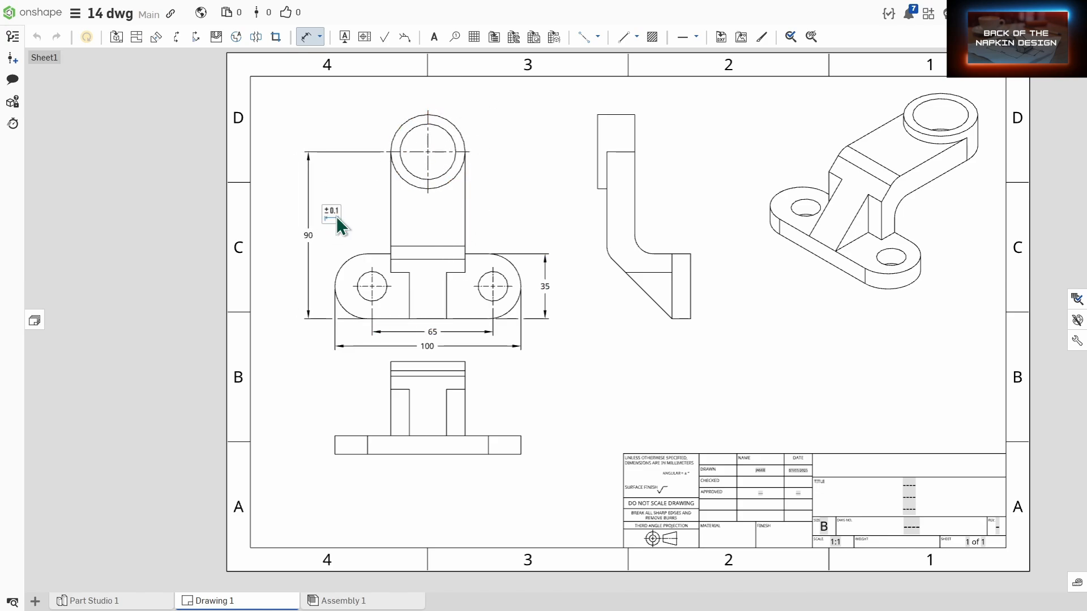
Add a maximum dimension from the base's lower edge to the ring's far edge, outside the ring-centre dimension.
{"action": "left_click", "coordinate": [320, 37]}
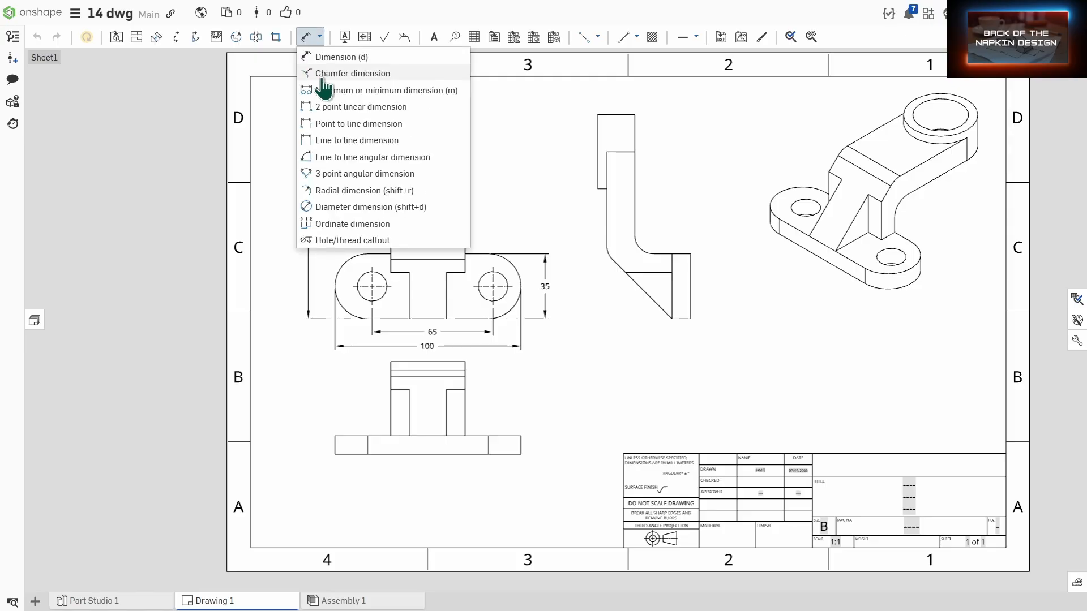
{"action": "left_click", "coordinate": [335, 91]}
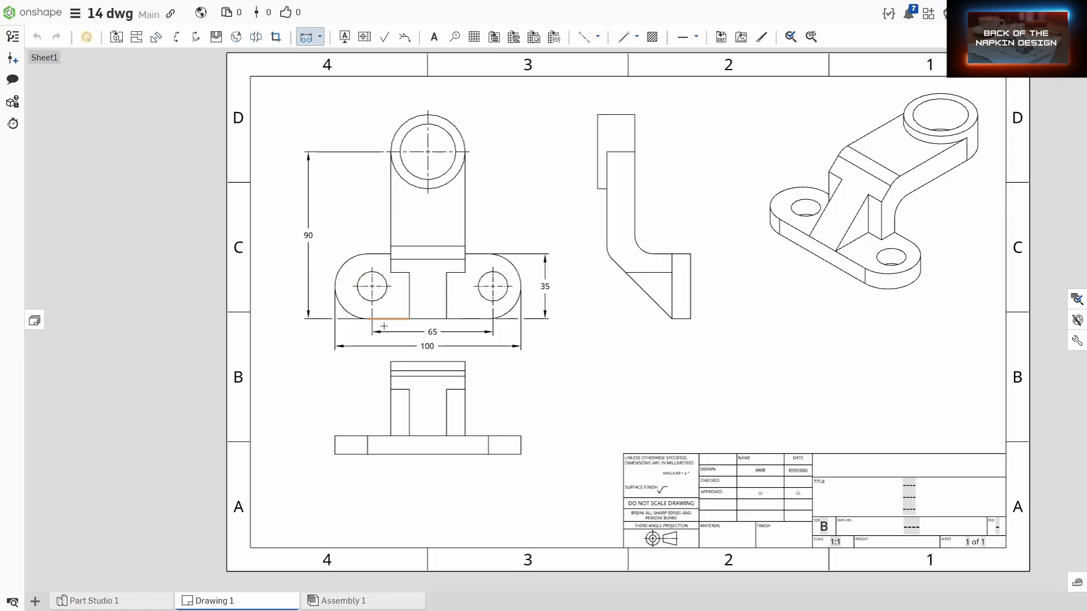
{"action": "left_click", "coordinate": [428, 113]}
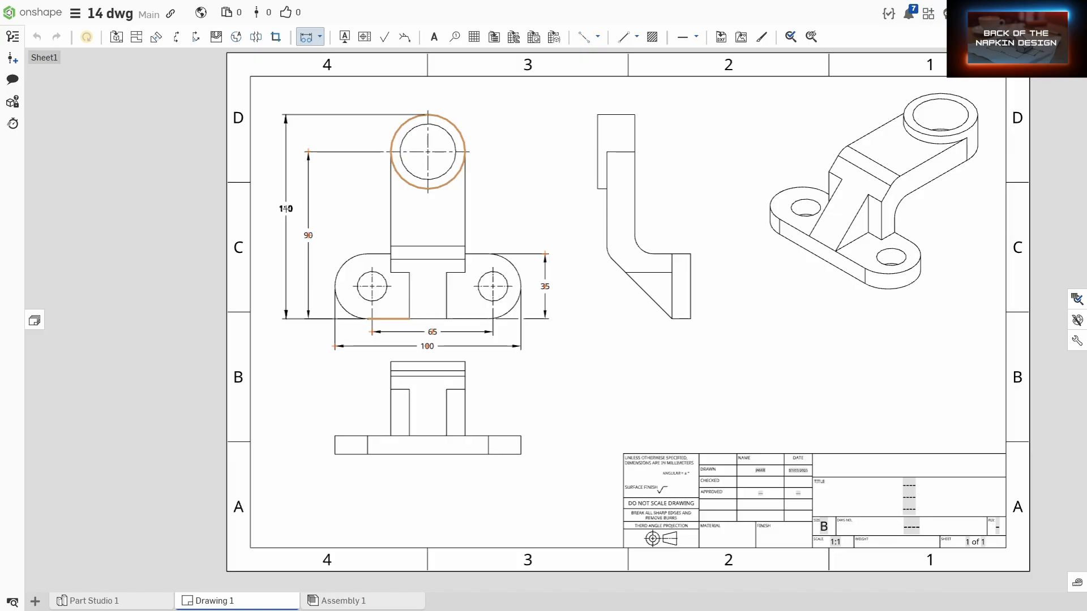
{"action": "left_click", "coordinate": [285, 209]}
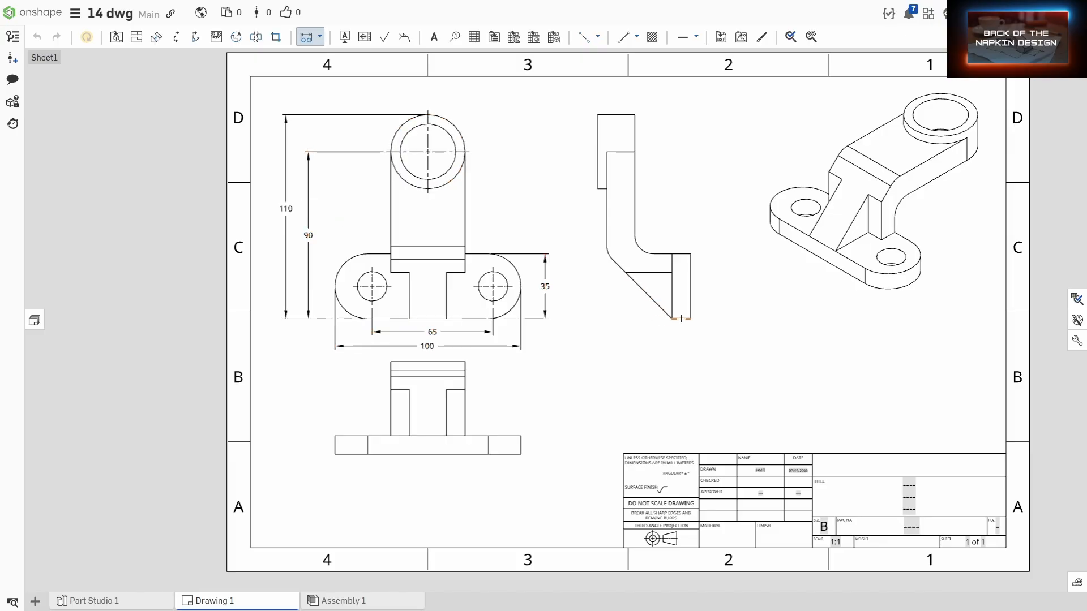
Dimension the diameters of the ring's inner and outer circles in the top view, stacking the two callouts beside the ring.
{"action": "key", "text": "d"}
{"action": "left_click", "coordinate": [441, 128]}
{"action": "left_click", "coordinate": [501, 117]}
{"action": "left_click", "coordinate": [452, 119]}
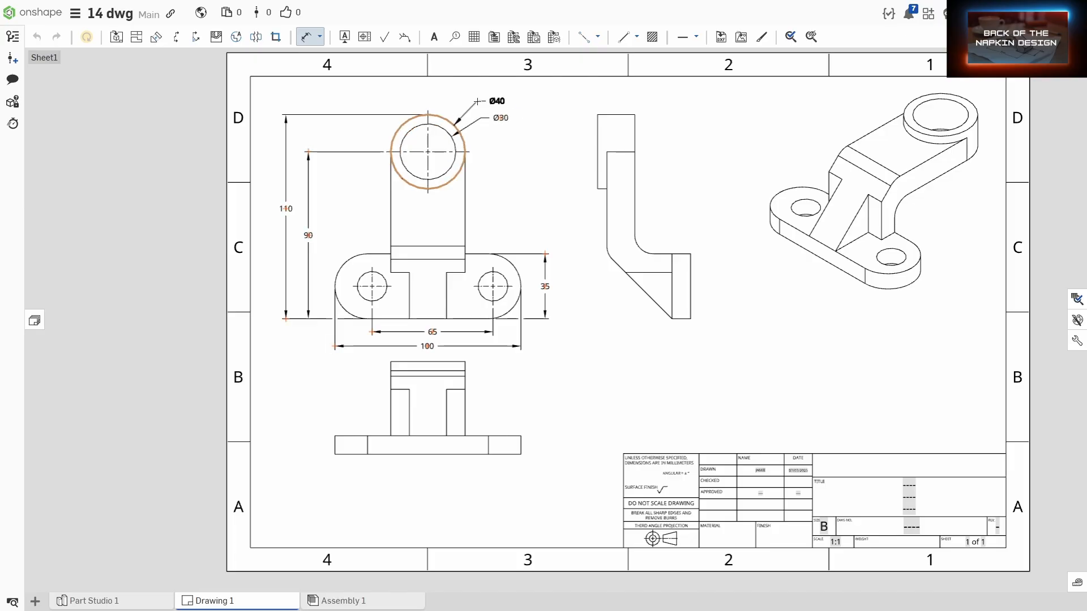
{"action": "left_click", "coordinate": [497, 101]}
Dimension one base hole's diameter in the top view and add the prefix 2x to the callout.
{"action": "left_click", "coordinate": [498, 279]}
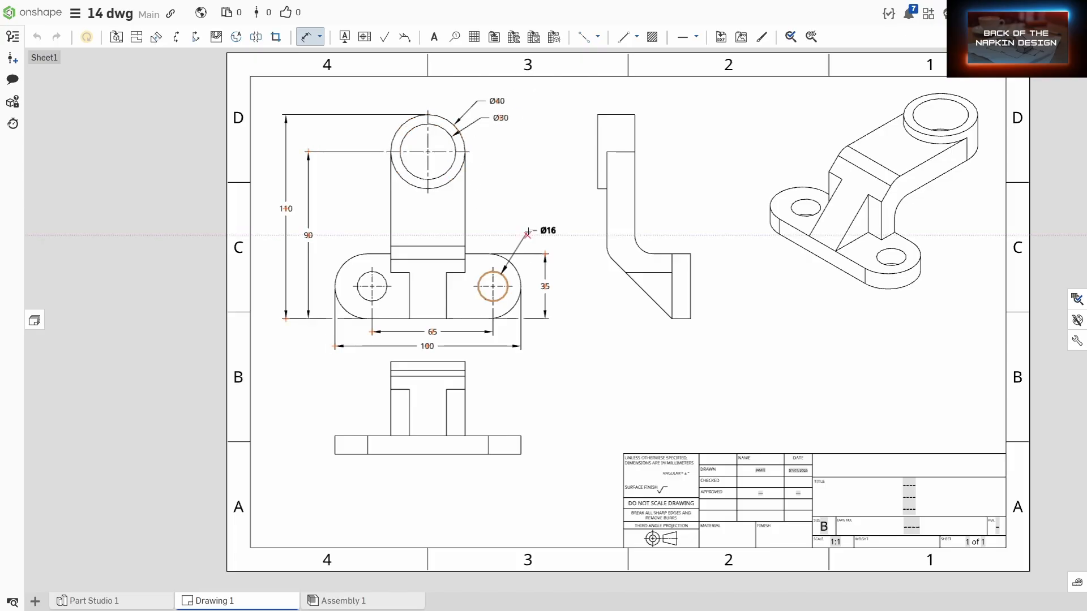
{"action": "left_click", "coordinate": [529, 231]}
{"action": "key", "text": "Escape"}
{"action": "double_click", "coordinate": [546, 230]}
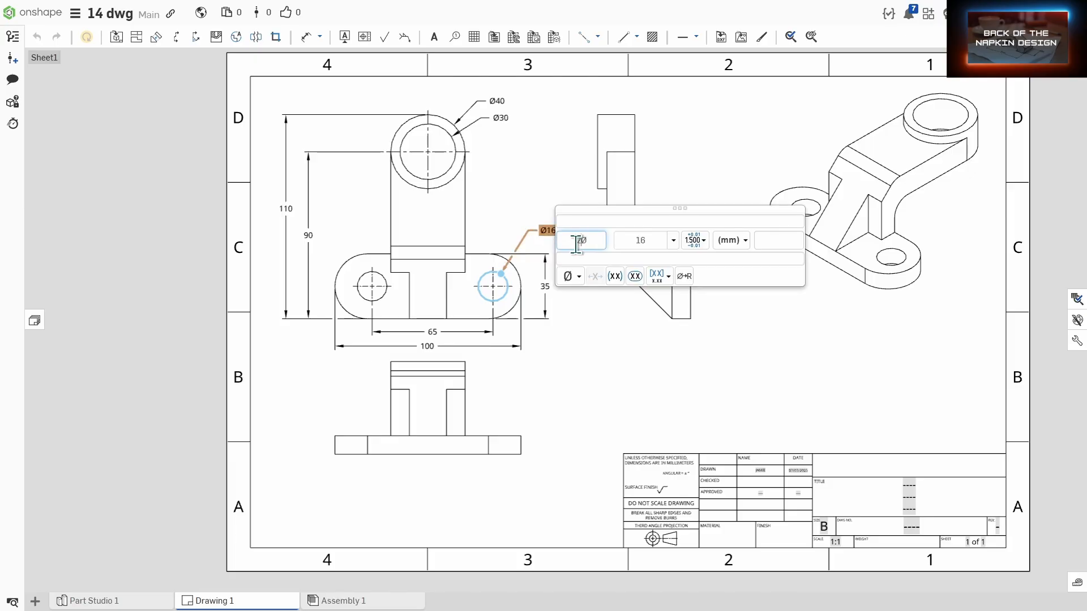
{"action": "left_click", "coordinate": [637, 314]}
Dimension the thicknesses of the arm and the ring in the side view, stacking both dimensions above the view.
{"action": "mouse_move", "coordinate": [574, 396]}
{"action": "middle_mouse_down"}
{"action": "mouse_move", "coordinate": [641, 359]}
{"action": "mouse_move", "coordinate": [643, 381]}
{"action": "mouse_move", "coordinate": [626, 385]}
{"action": "middle_mouse_up"}
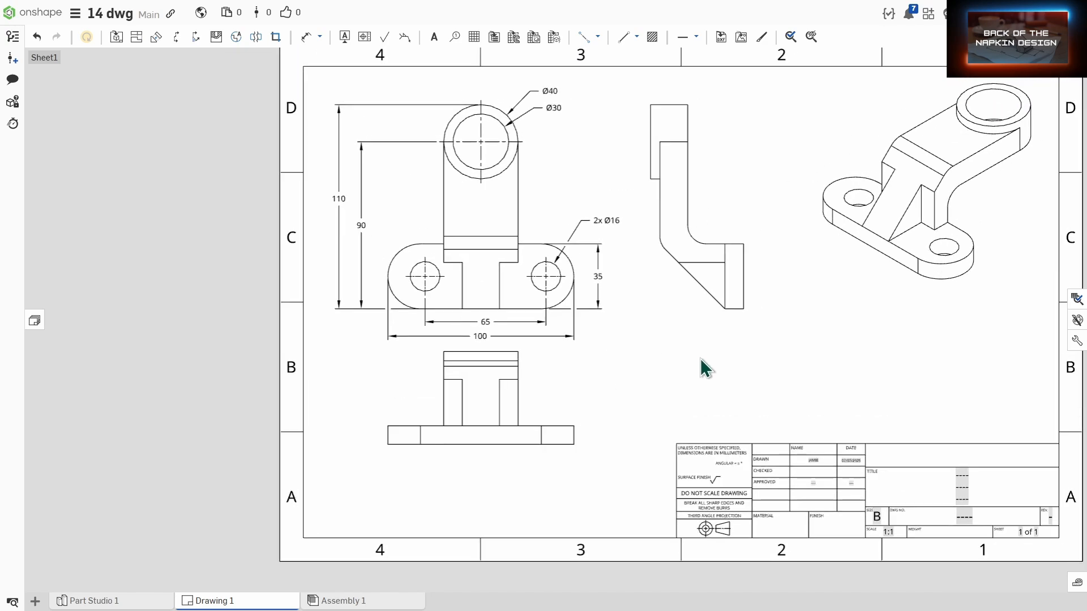
{"action": "key", "text": "d"}
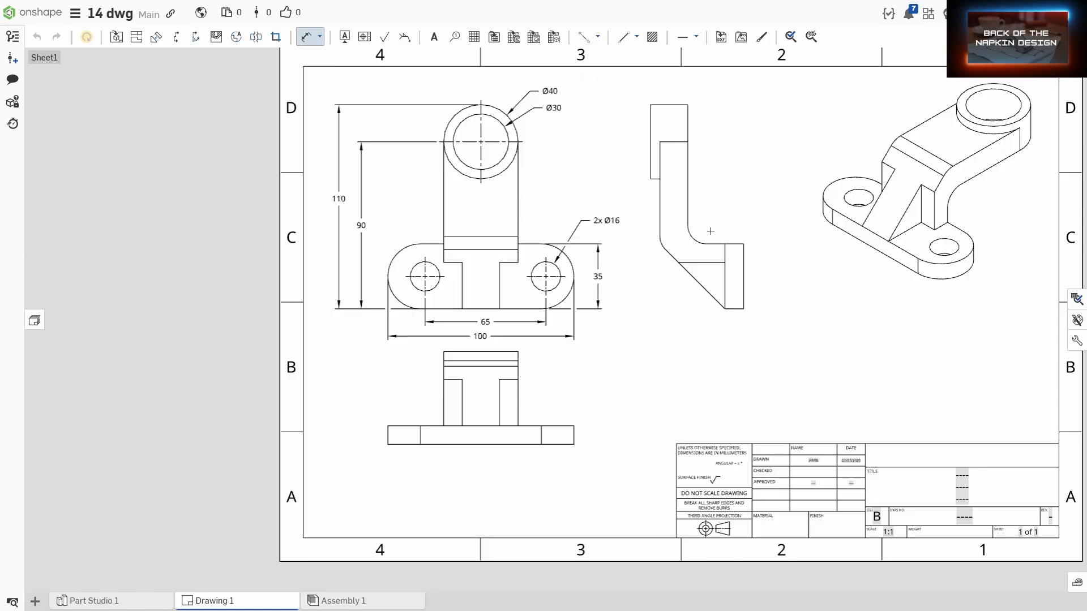
{"action": "left_click", "coordinate": [688, 194]}
{"action": "left_click", "coordinate": [660, 193]}
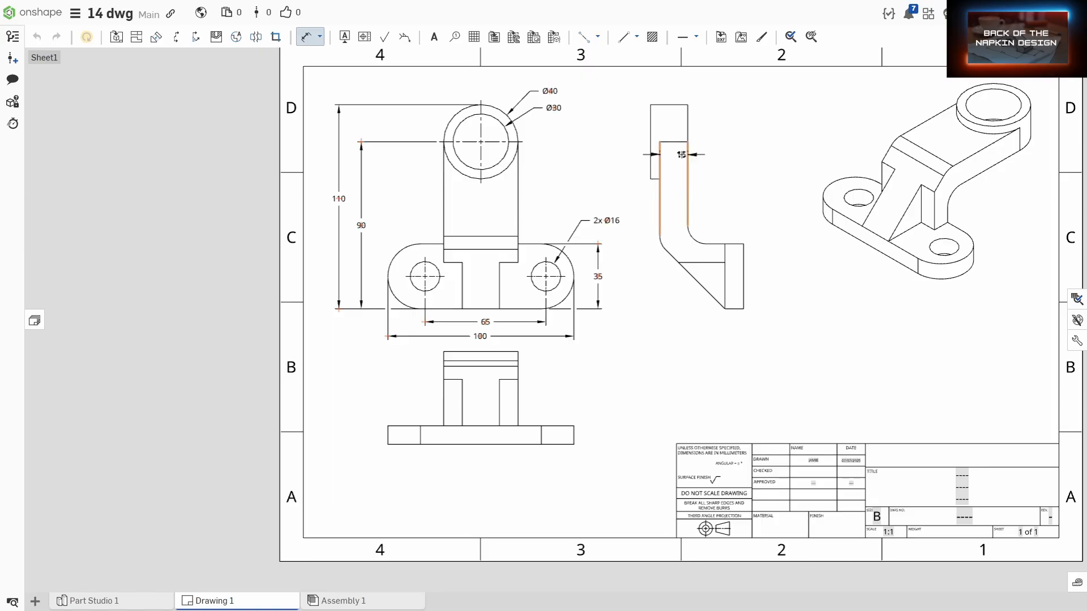
{"action": "left_click", "coordinate": [697, 85]}
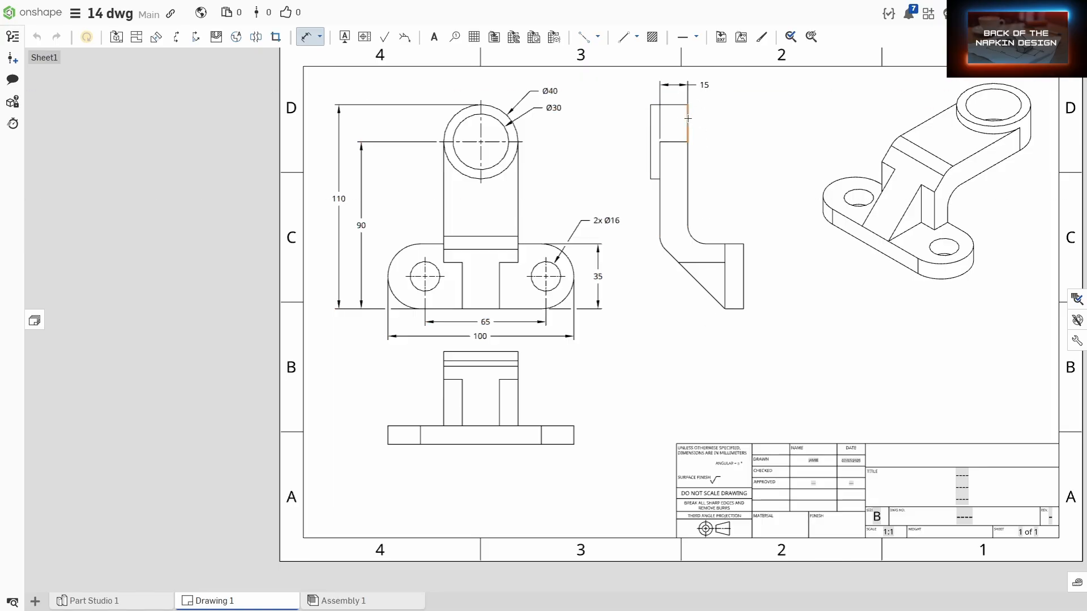
{"action": "left_click", "coordinate": [688, 118]}
{"action": "left_click", "coordinate": [650, 114]}
{"action": "middle_click_drag", "start_coordinate": [607, 108], "coordinate": [599, 189]}
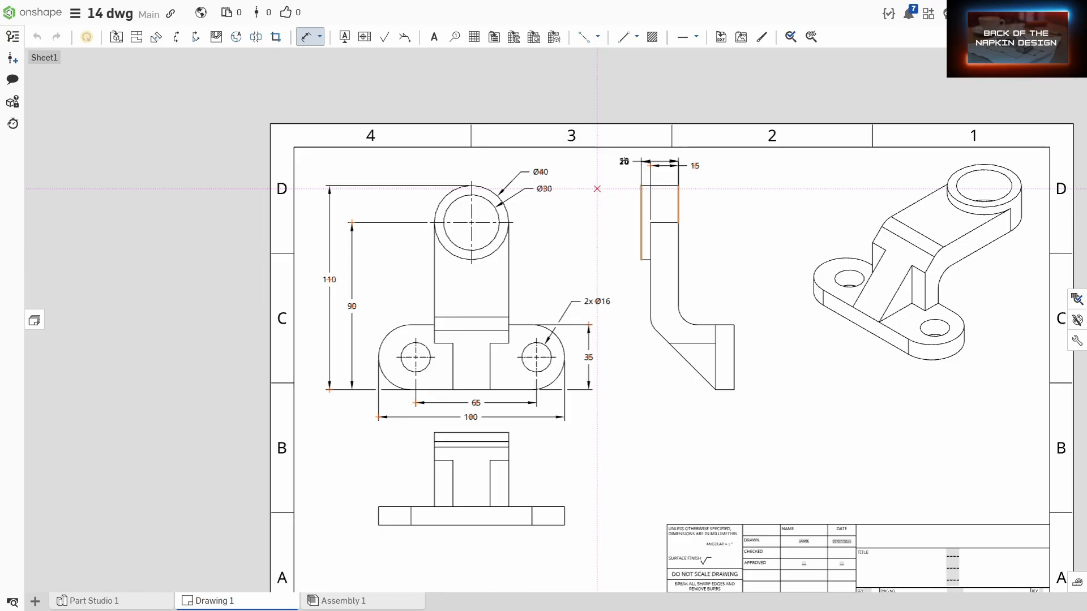
{"action": "left_click", "coordinate": [660, 153]}
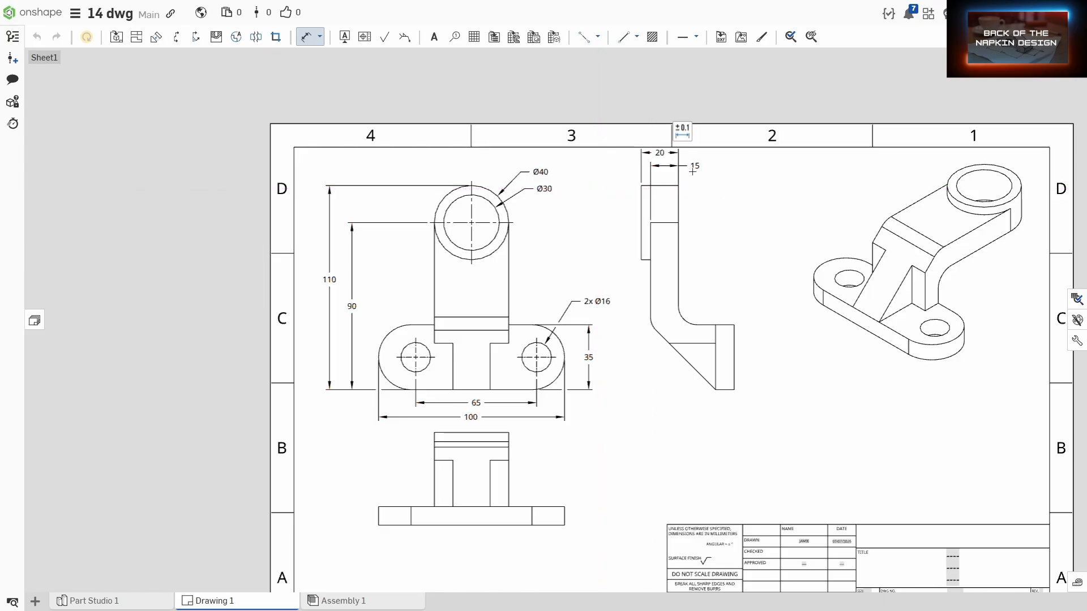
Move the arm and ring thickness dimensions closer to the side view so both sit inside the sheet border.
{"action": "scroll", "coordinate": [692, 171], "scroll_direction": "up", "scroll_amount": 2}
{"action": "key", "text": "Escape"}
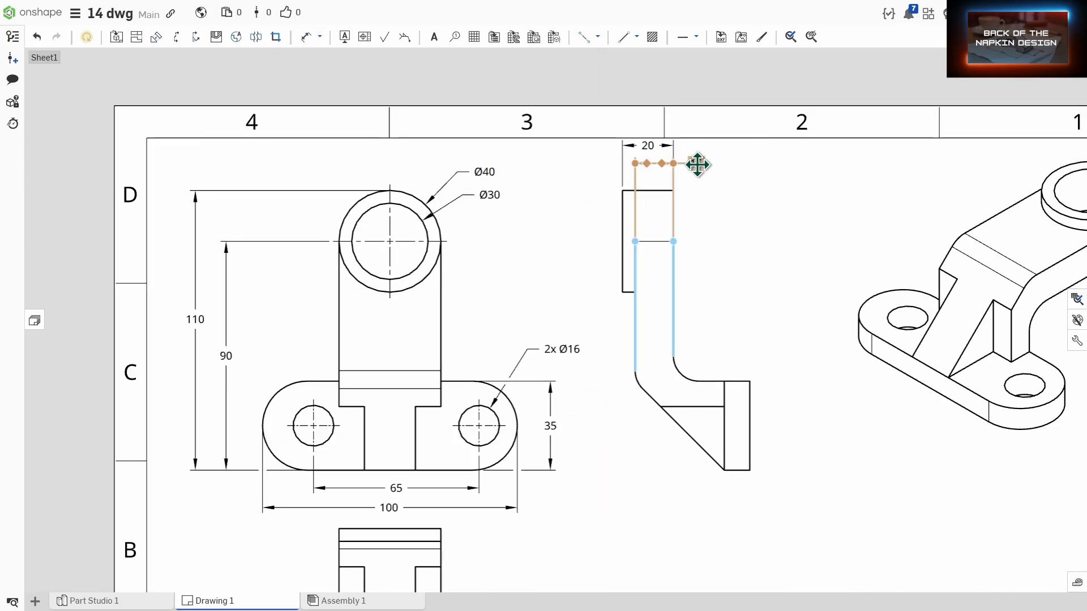
{"action": "left_click_drag", "start_coordinate": [698, 164], "coordinate": [697, 173]}
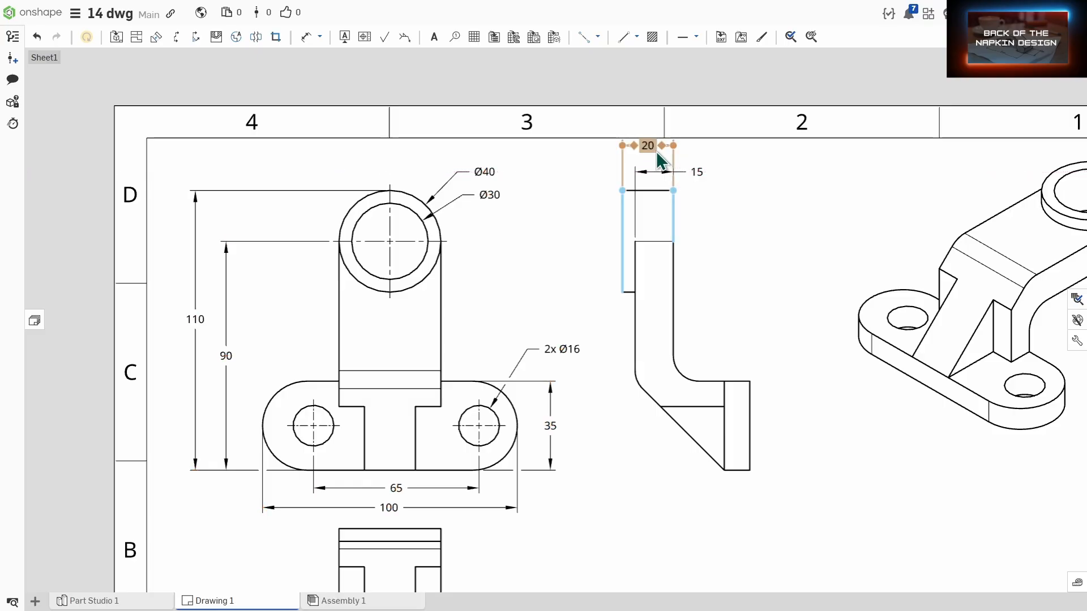
{"action": "left_click_drag", "start_coordinate": [645, 146], "coordinate": [652, 157]}
Dimension the rib's width in the top view, placing it between the rib's two edges.
{"action": "scroll", "coordinate": [673, 263], "scroll_direction": "down", "scroll_amount": 3}
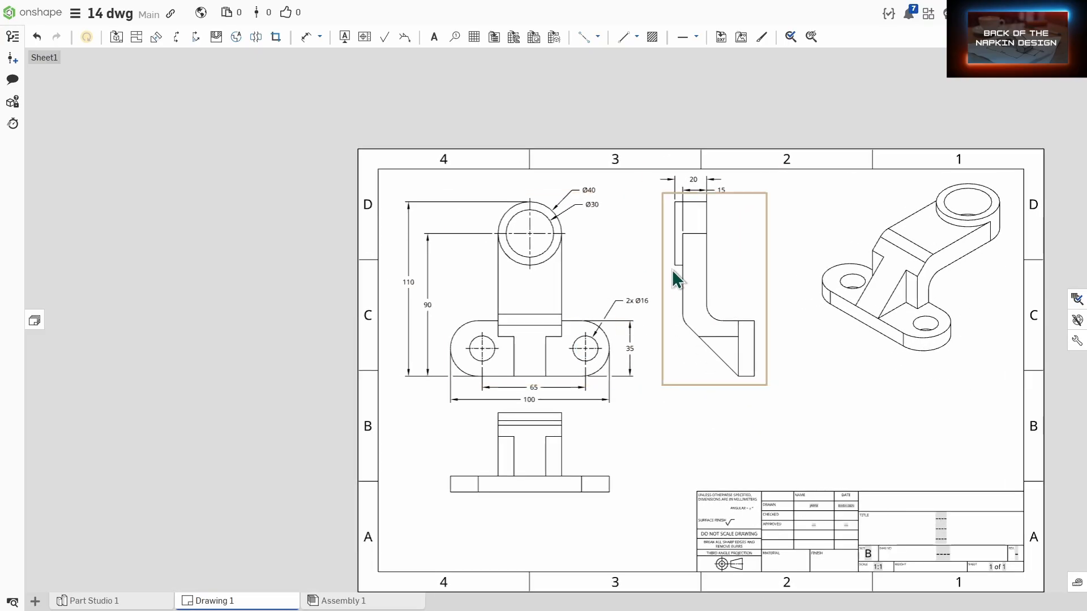
{"action": "key", "text": "d"}
{"action": "middle_click_drag", "start_coordinate": [669, 426], "coordinate": [755, 342]}
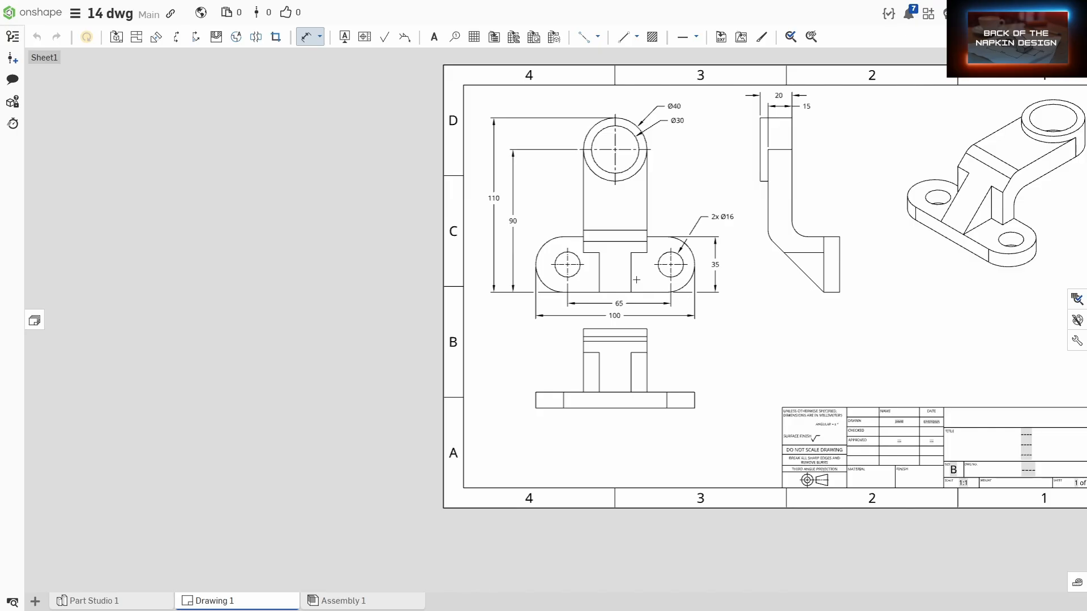
{"action": "left_click", "coordinate": [630, 276]}
{"action": "left_click", "coordinate": [598, 281]}
{"action": "left_click", "coordinate": [615, 283]}
{"action": "key", "text": "Escape"}
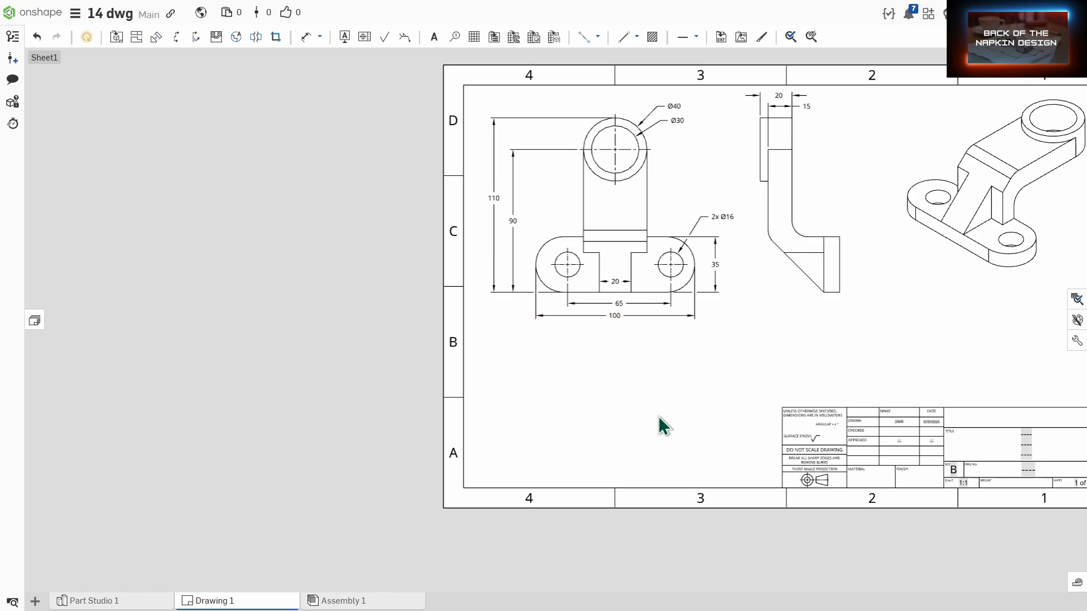
Remove the front view and move the top view with its dimensions down toward the middle of the sheet.
{"action": "left_click_drag", "start_coordinate": [708, 306], "coordinate": [727, 365]}
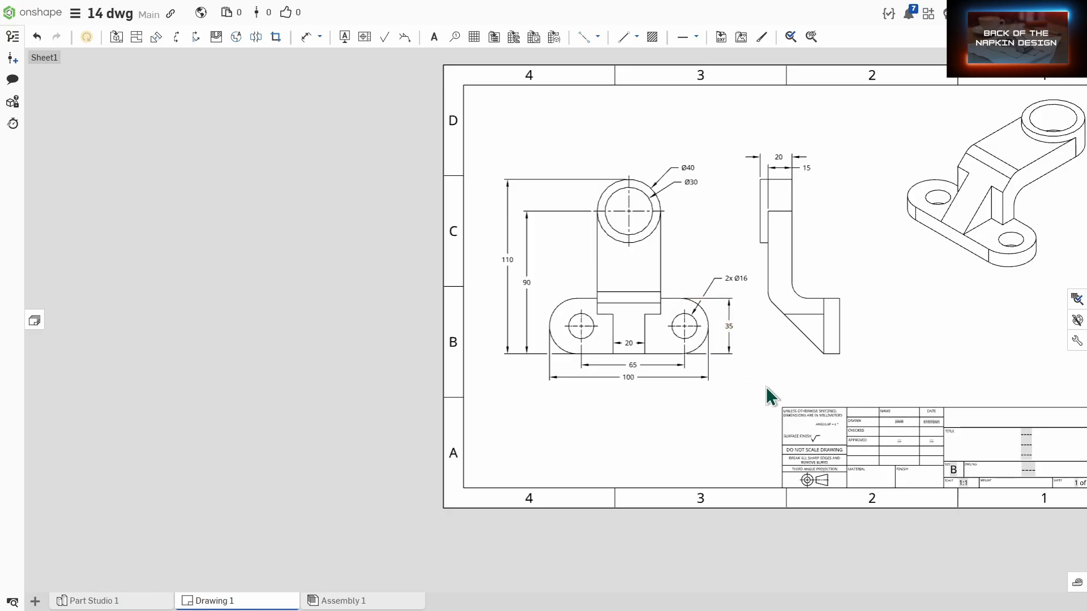
Dimension the radii of the inner and outer bends of the arm in the side view.
{"action": "key", "text": "d"}
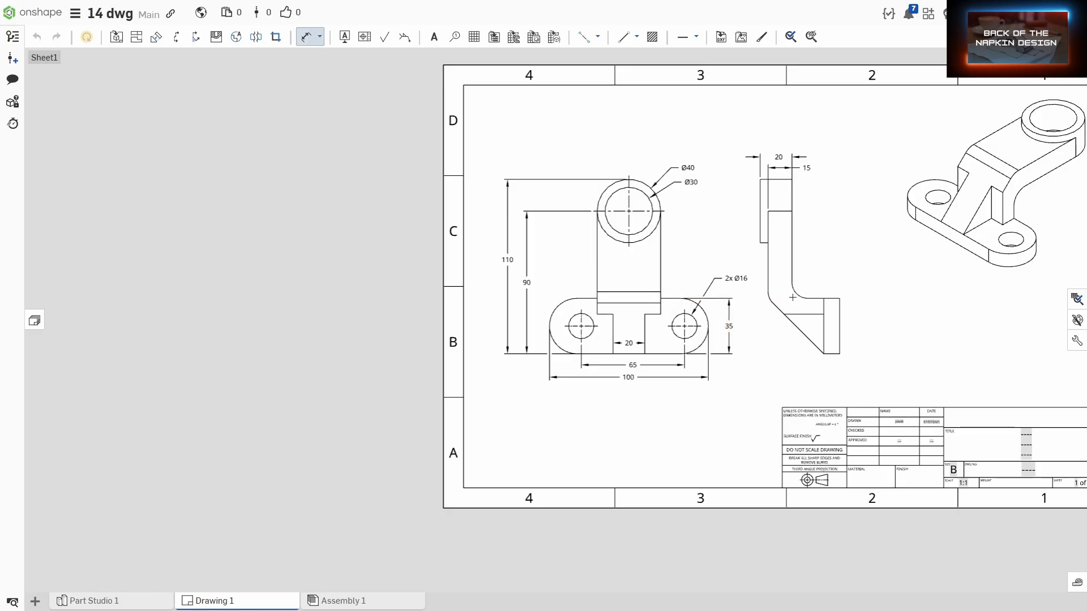
{"action": "left_click", "coordinate": [794, 295]}
{"action": "scroll", "coordinate": [789, 315], "scroll_direction": "up", "scroll_amount": 5}
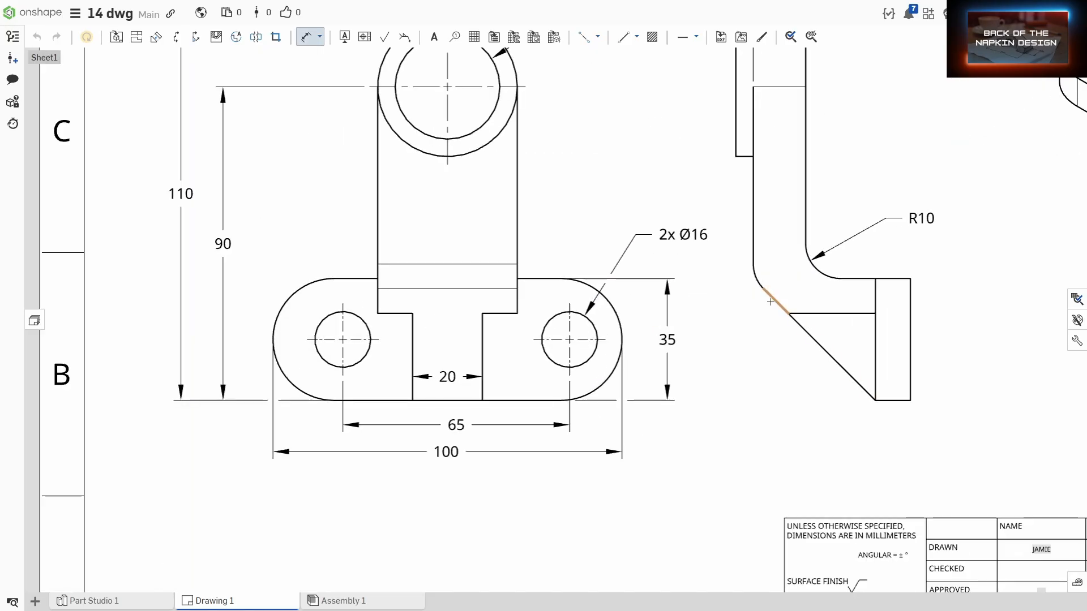
{"action": "left_click", "coordinate": [757, 275]}
{"action": "left_click", "coordinate": [731, 297]}
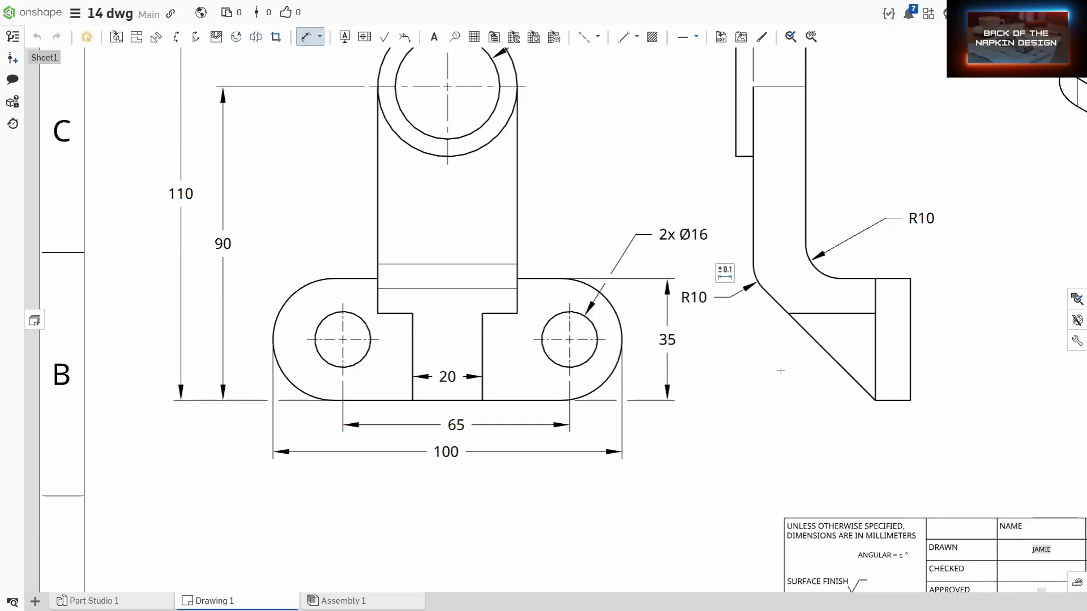
Dimension the base plate's thickness in the side view, placing it below the plate.
{"action": "scroll", "coordinate": [558, 374], "scroll_direction": "down", "scroll_amount": 3}
{"action": "left_click", "coordinate": [816, 348]}
{"action": "left_click", "coordinate": [790, 376]}
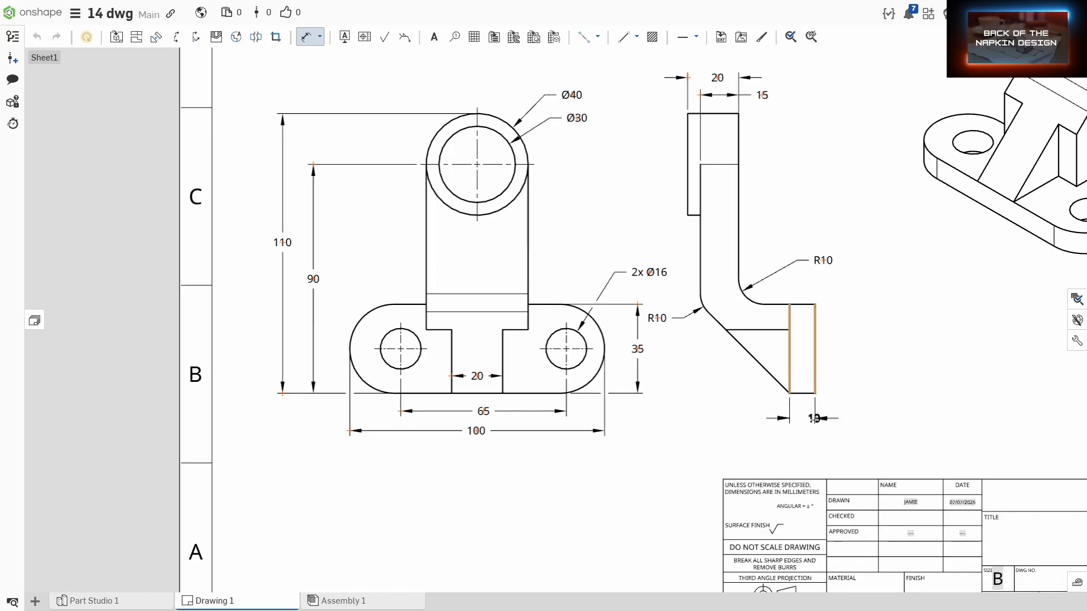
{"action": "left_click", "coordinate": [809, 375]}
Dimension the offset between the base's outer face and the arm's inner face, placing it below the plate thickness.
{"action": "left_click", "coordinate": [815, 357]}
{"action": "left_click", "coordinate": [739, 254]}
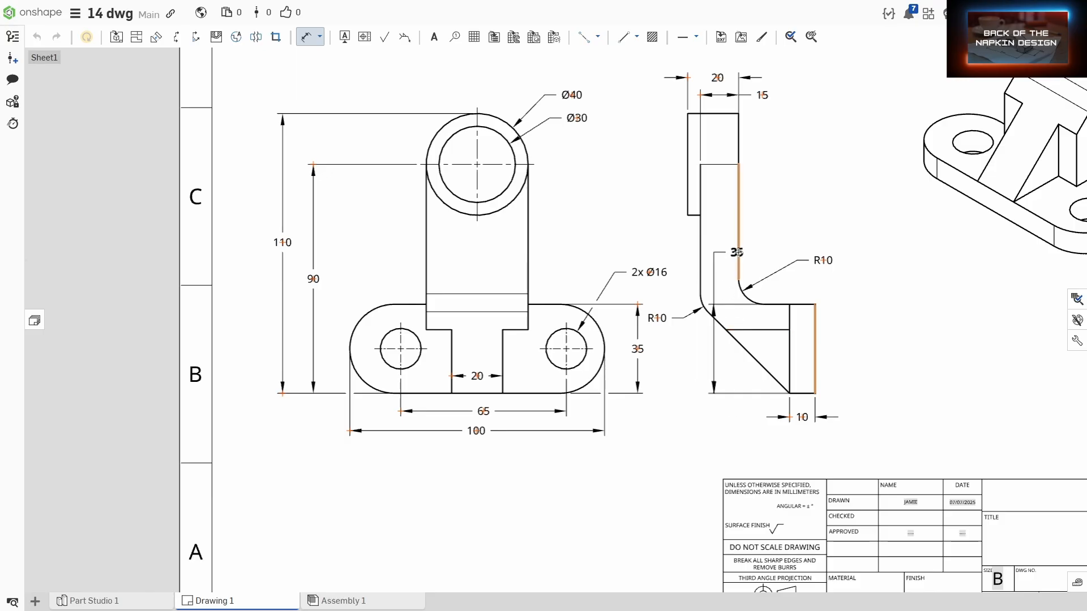
{"action": "left_click", "coordinate": [777, 225]}
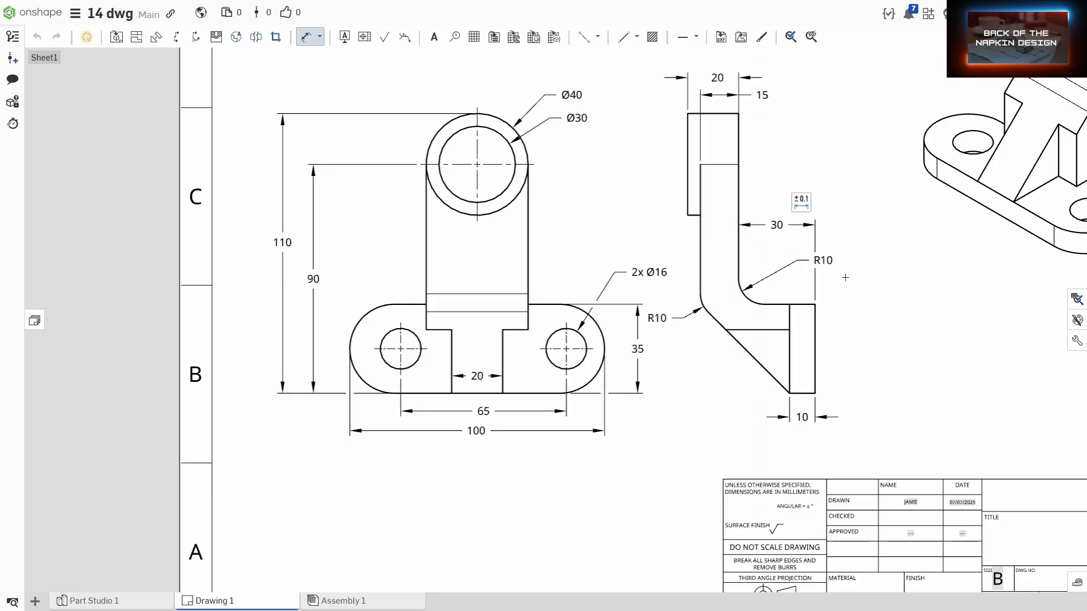
{"action": "key", "text": "Escape"}
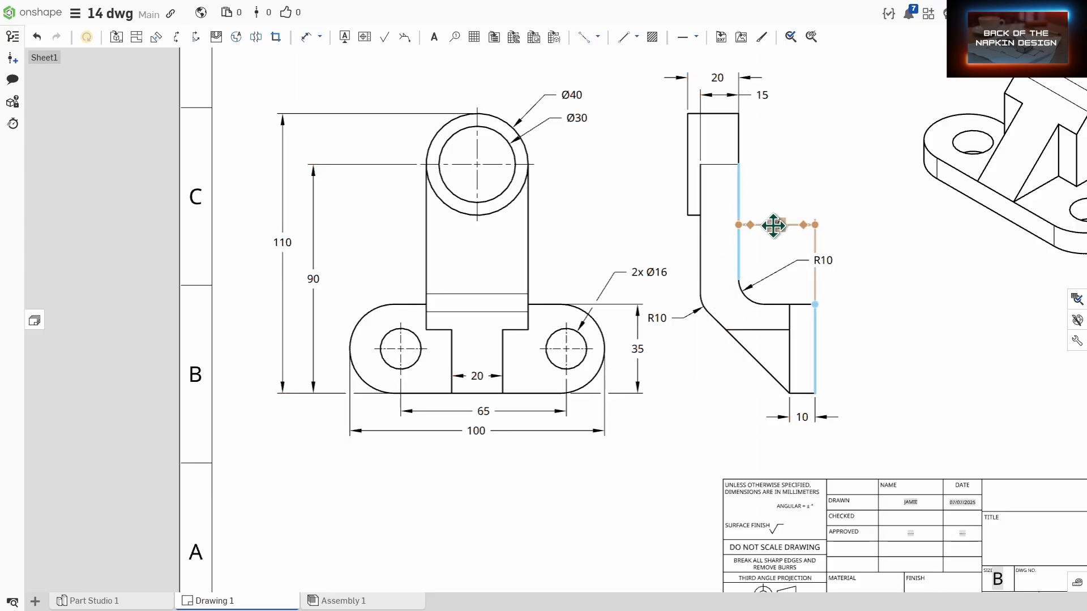
{"action": "left_click_drag", "start_coordinate": [774, 225], "coordinate": [781, 444]}
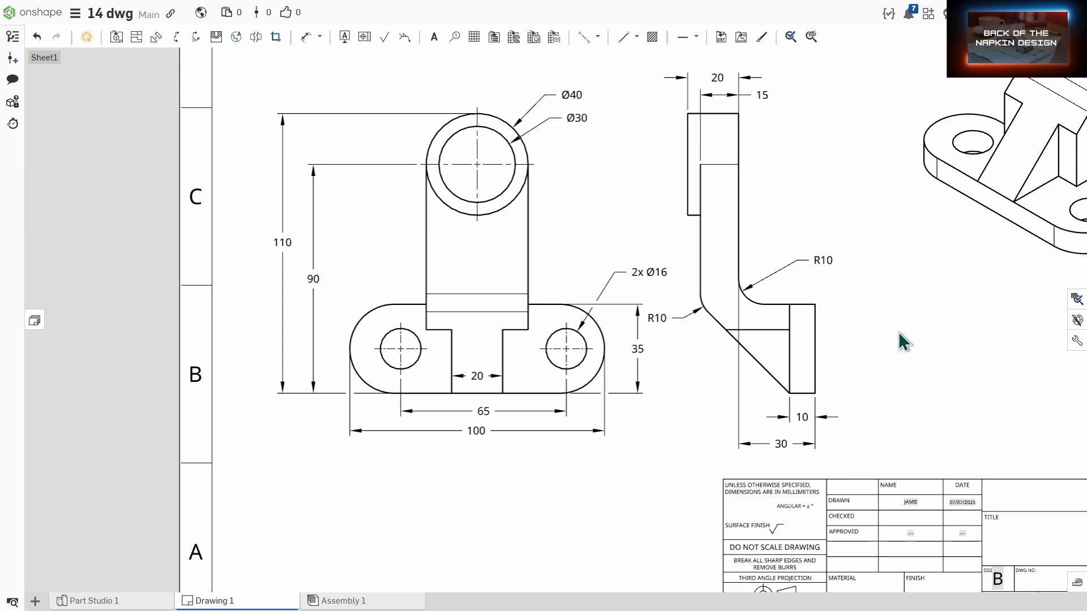
Dimension the angle between the rib's sloped edge and the base plate's upper edge in the side view, placing it outside the plate.
{"action": "key", "text": "d"}
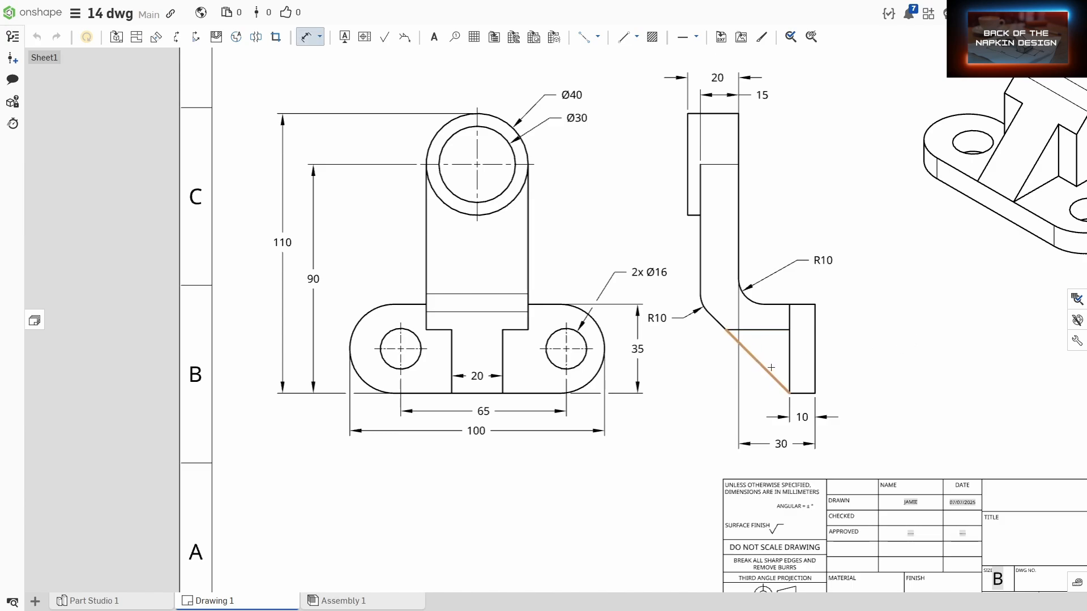
{"action": "left_click", "coordinate": [801, 305]}
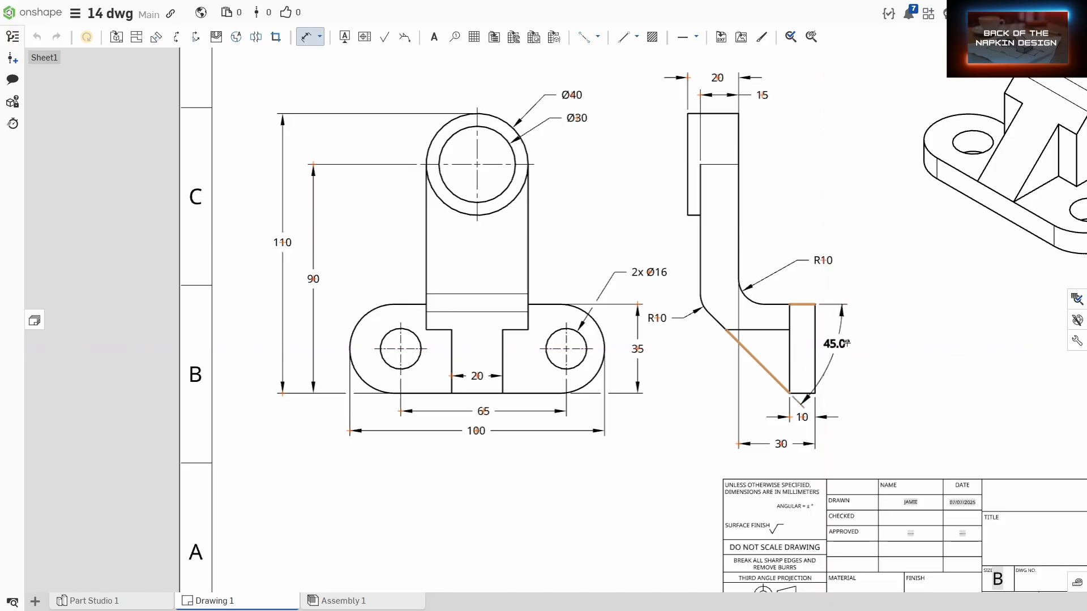
{"action": "left_click", "coordinate": [876, 365]}
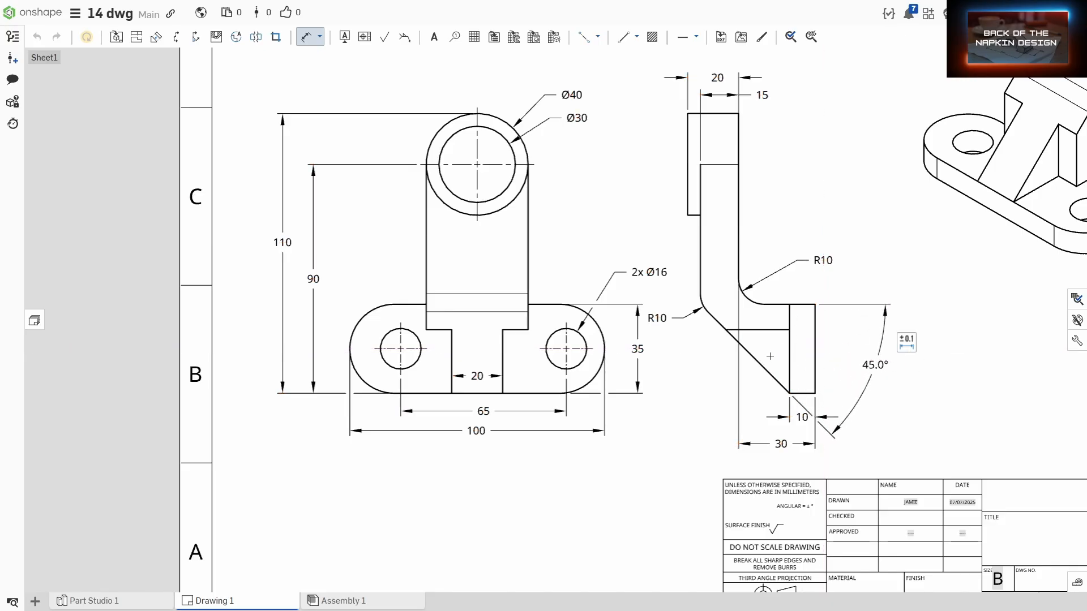
Rearrange the front view's horizontal dimensions below the base, moving the 100 and 65 dimensions lower and the 20 rib width out above them.
{"action": "middle_click_drag", "start_coordinate": [772, 359], "coordinate": [816, 381]}
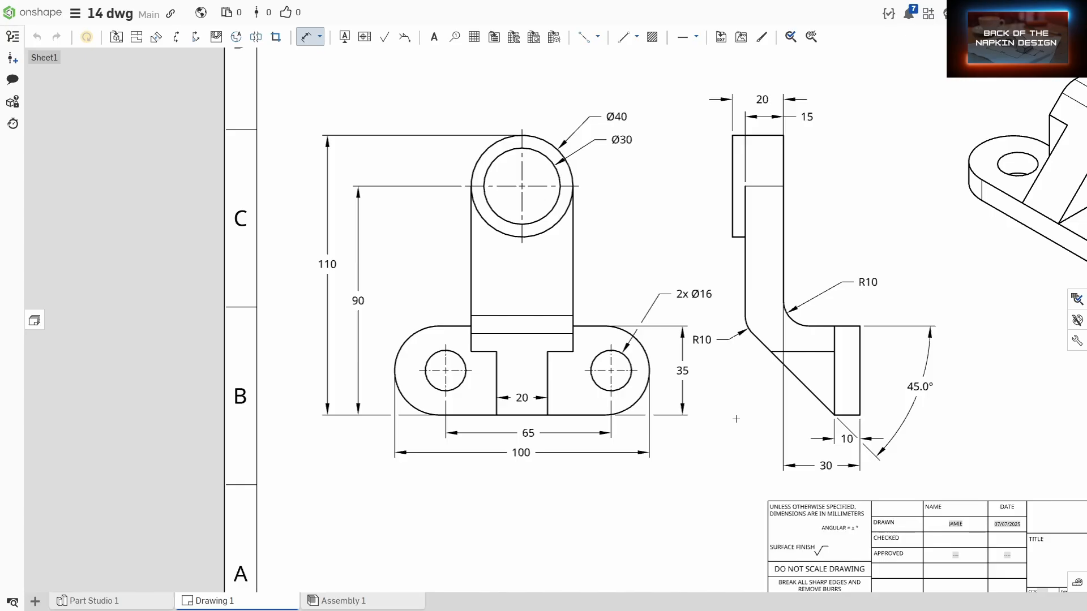
{"action": "middle_click_drag", "start_coordinate": [736, 419], "coordinate": [776, 372]}
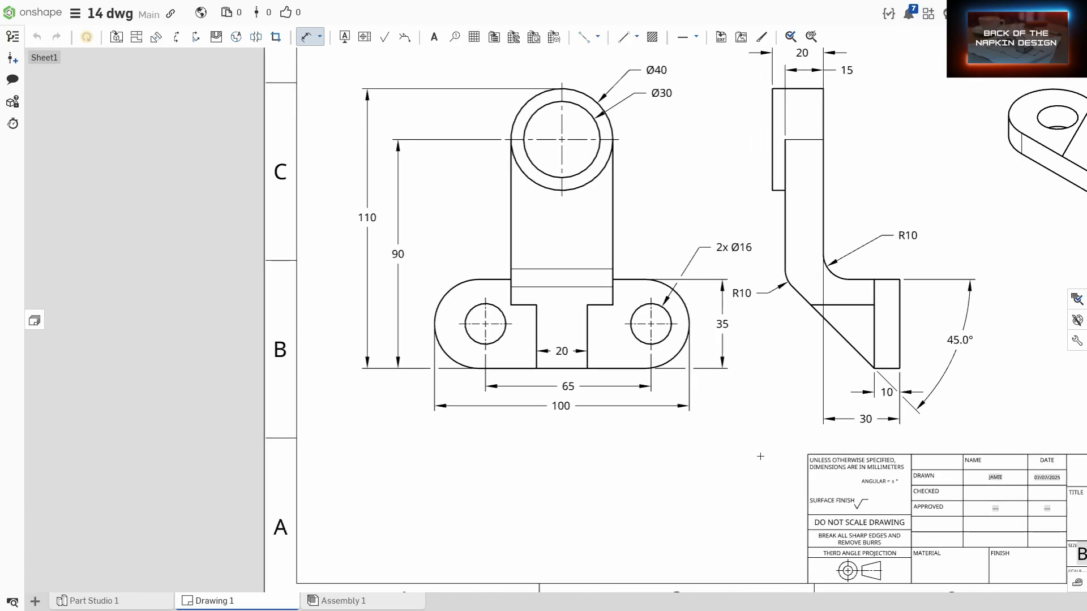
{"action": "middle_click_drag", "start_coordinate": [742, 475], "coordinate": [762, 436]}
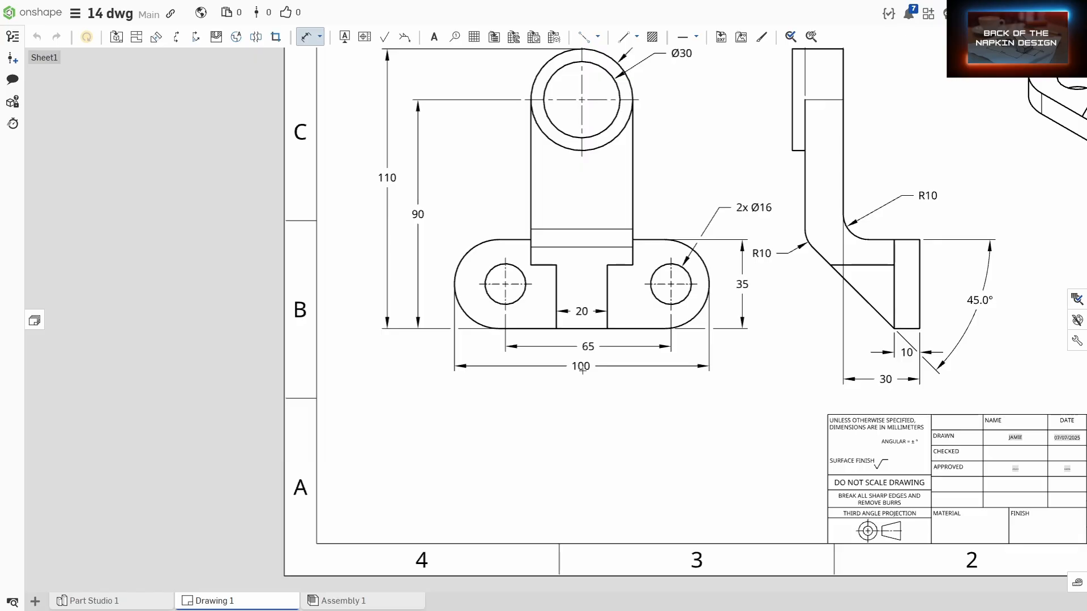
{"action": "left_click_drag", "start_coordinate": [582, 369], "coordinate": [583, 391]}
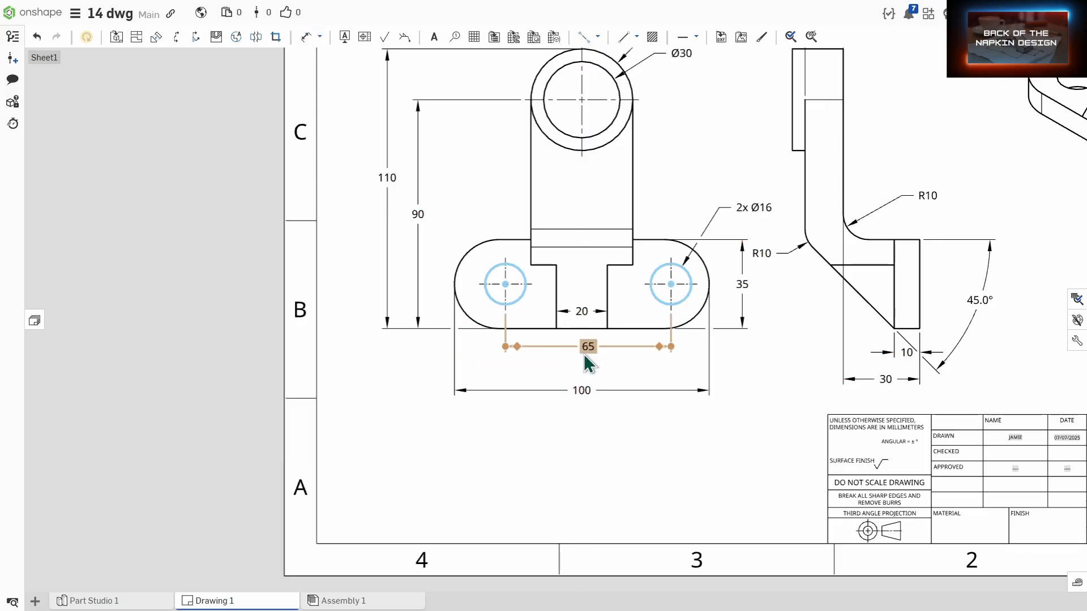
{"action": "left_click_drag", "start_coordinate": [585, 349], "coordinate": [583, 372]}
{"action": "left_click_drag", "start_coordinate": [581, 312], "coordinate": [582, 353]}
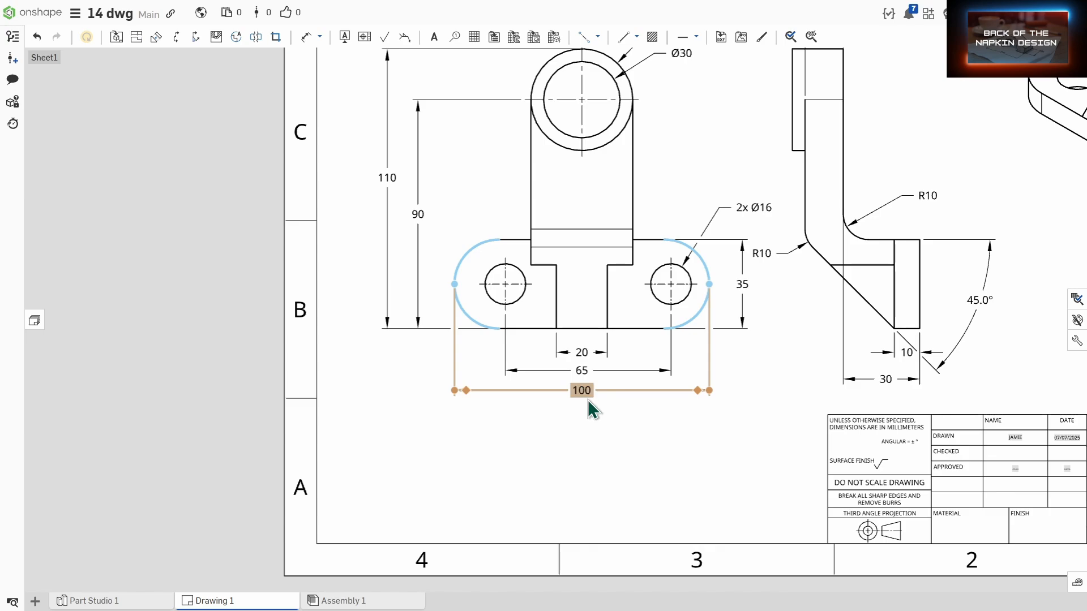
Dimension the height from the base's lower edge to the arm's lower edge in the front view, placing it between the base and the 90 dimension.
{"action": "key", "text": "d"}
{"action": "left_click", "coordinate": [525, 332]}
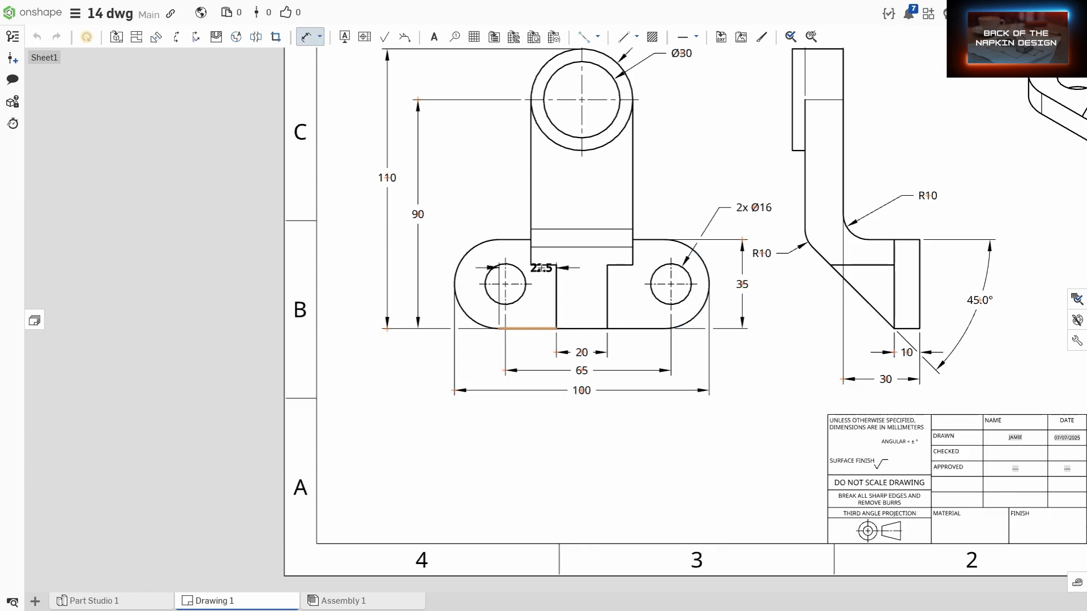
{"action": "left_click", "coordinate": [541, 265]}
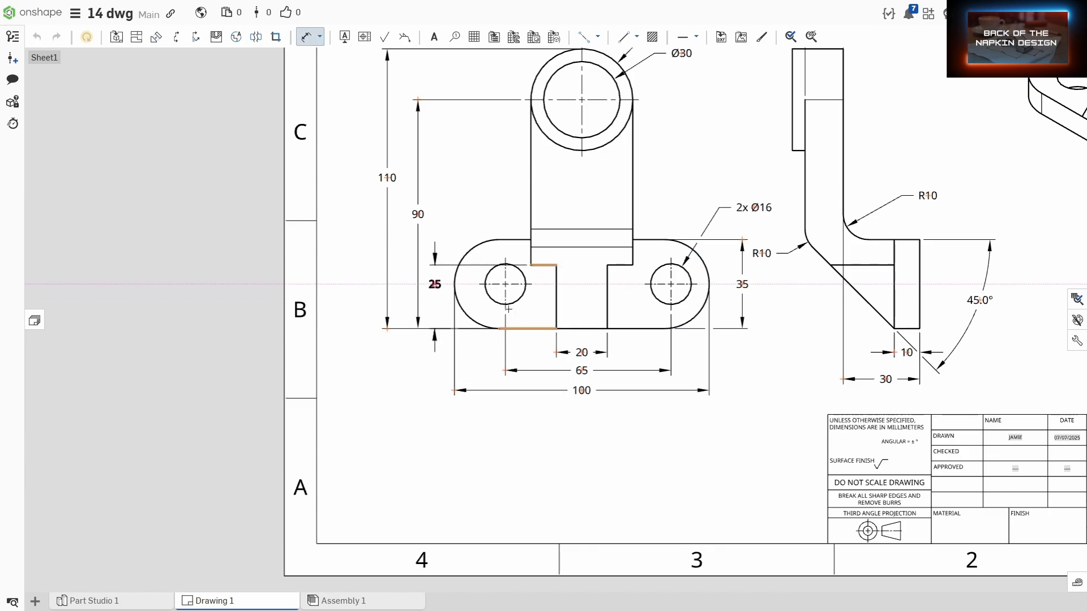
{"action": "left_click", "coordinate": [435, 284]}
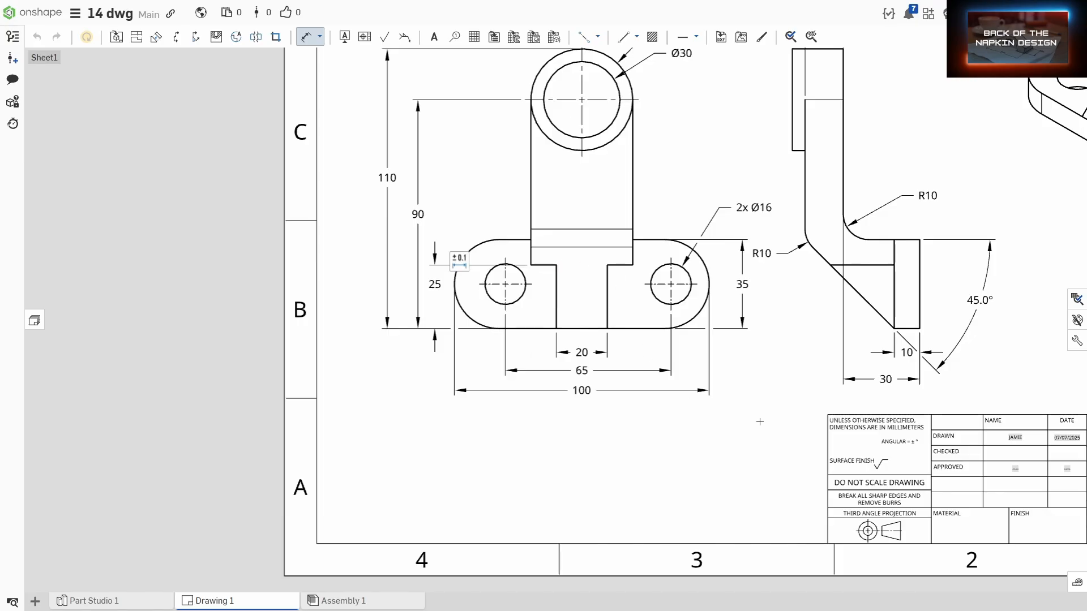
{"action": "key", "text": "f"}
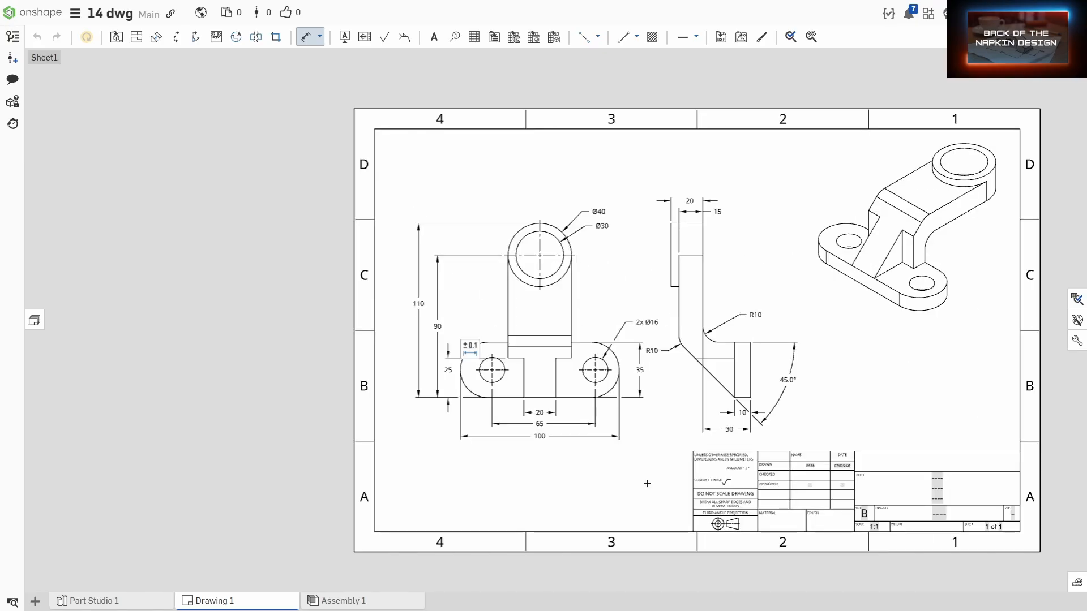